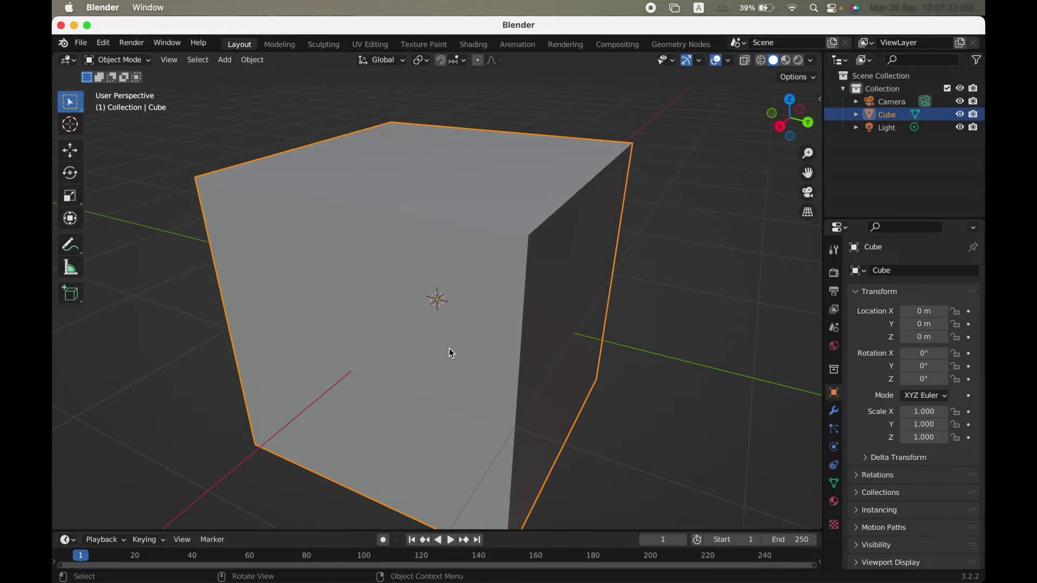
# - Delete the default cube and add a UV sphere mesh in its place
pyautogui.click(449, 349)
pyautogui.keyDown('ctrl'); pyautogui.scroll(-1, 449, 348); pyautogui.keyUp('ctrl')
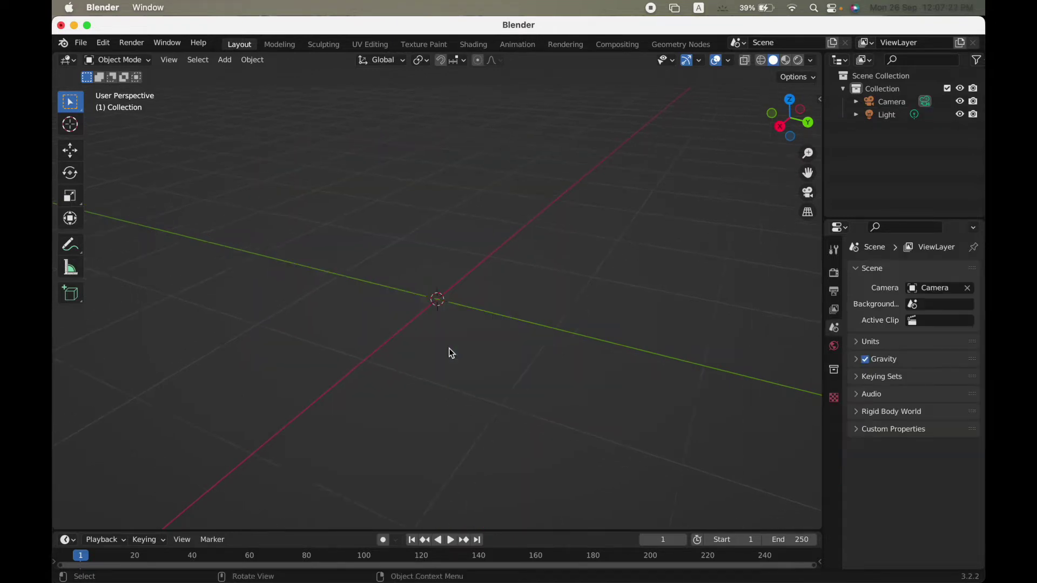
pyautogui.hotkey('shift', 'a')
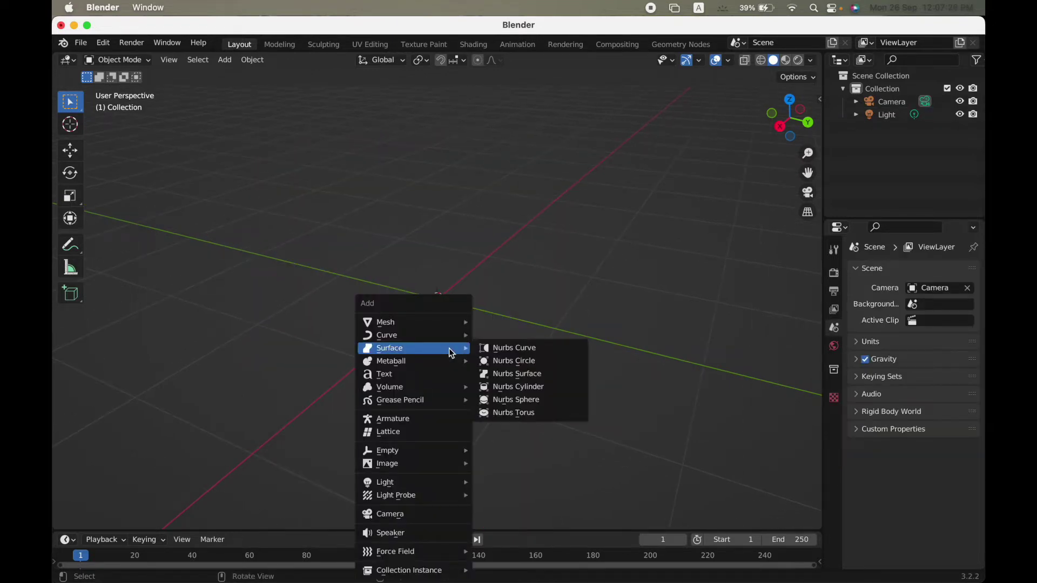
pyautogui.moveTo(435, 325)
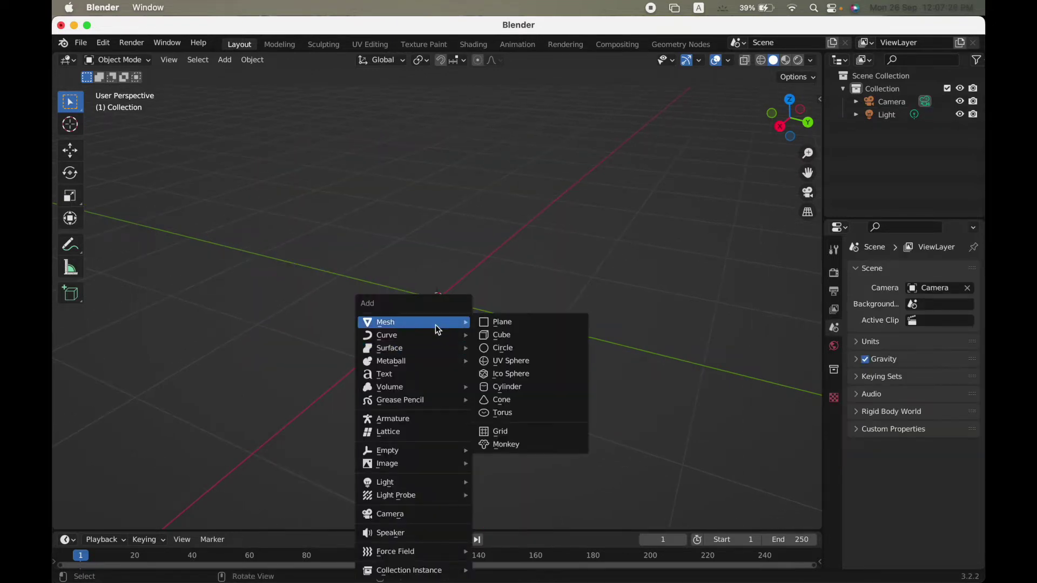
pyautogui.click(537, 361)
# - Enter Edit Mode on the sphere and delete the single vertex at its top pole
pyautogui.scroll(3, 539, 361)
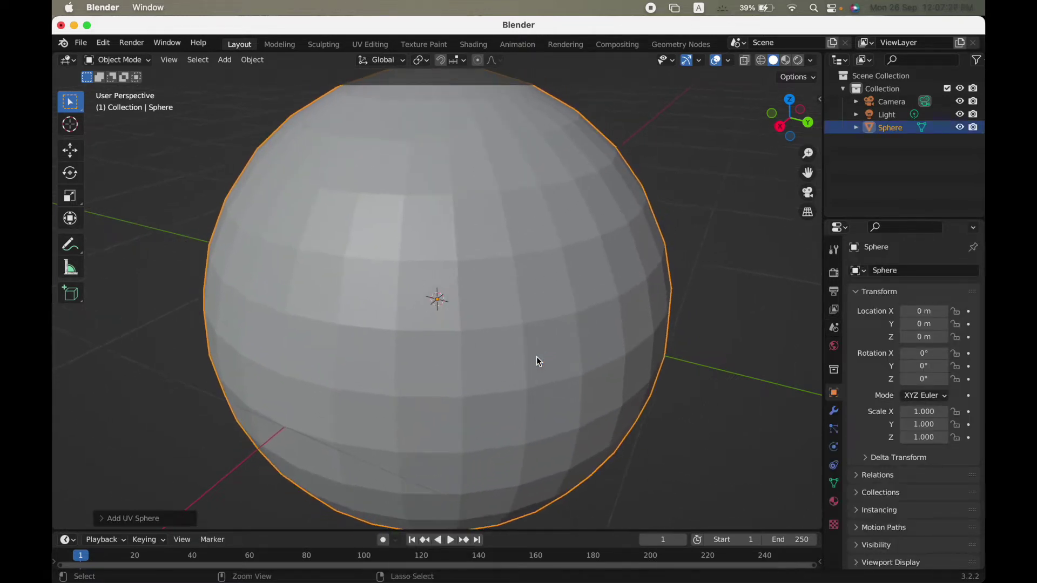
pyautogui.hscroll(-2, 539, 360)
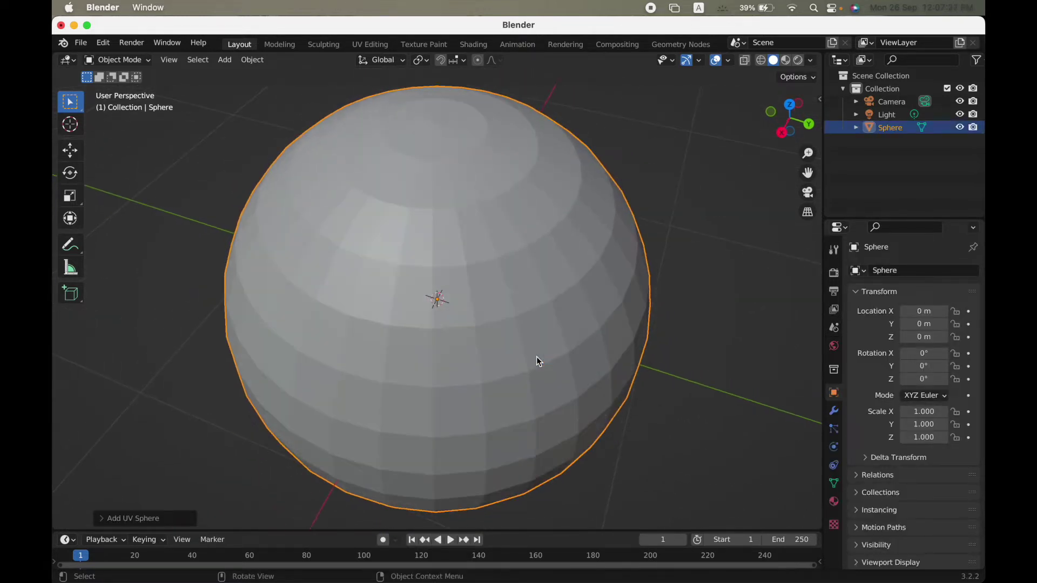
pyautogui.click(120, 61)
pyautogui.click(122, 85)
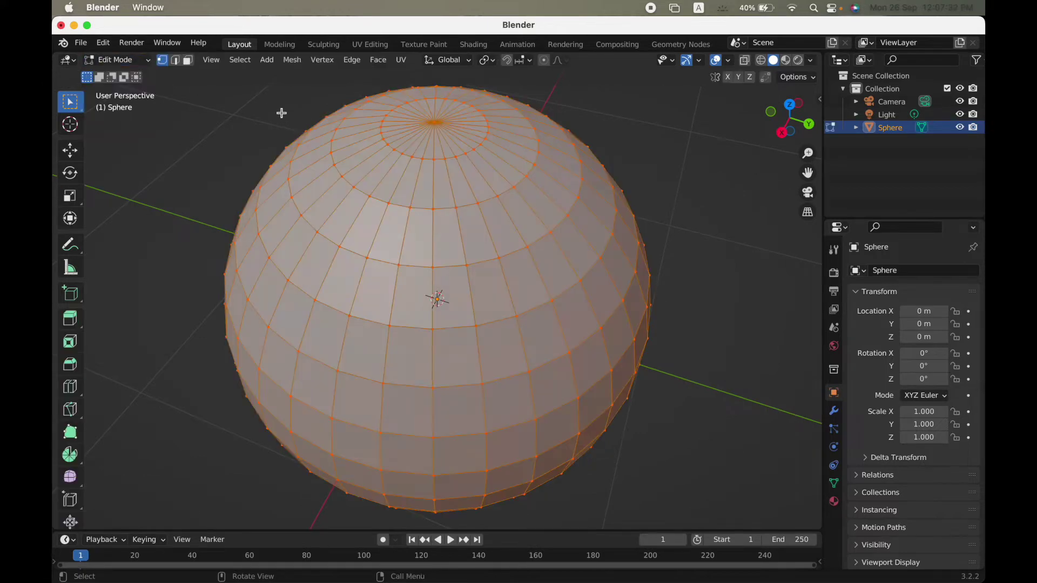
pyautogui.scroll(6, 282, 111)
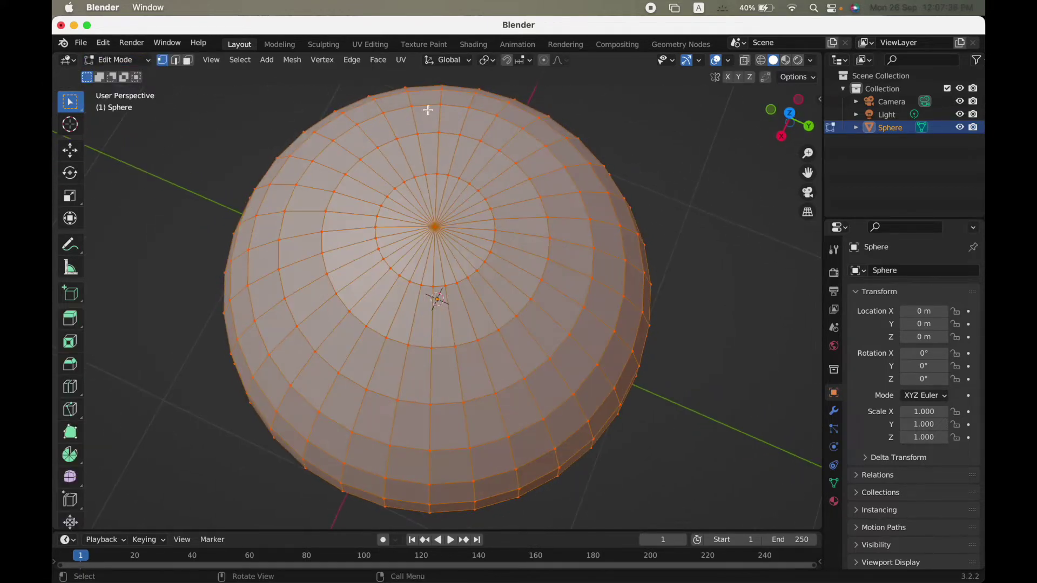
pyautogui.click(722, 180)
pyautogui.scroll(5, 520, 163)
pyautogui.scroll(3, 475, 161)
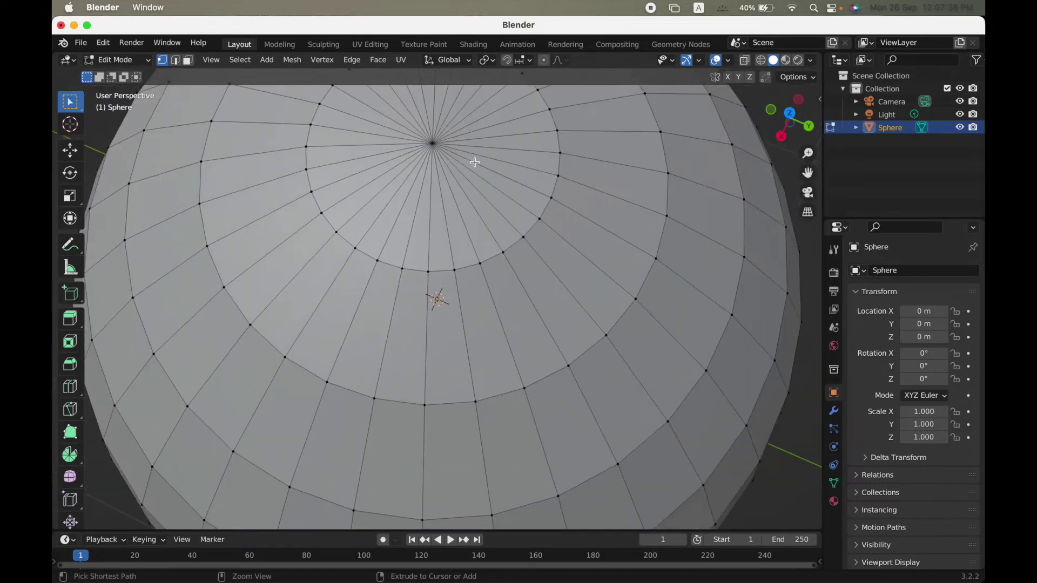
pyautogui.click(441, 147)
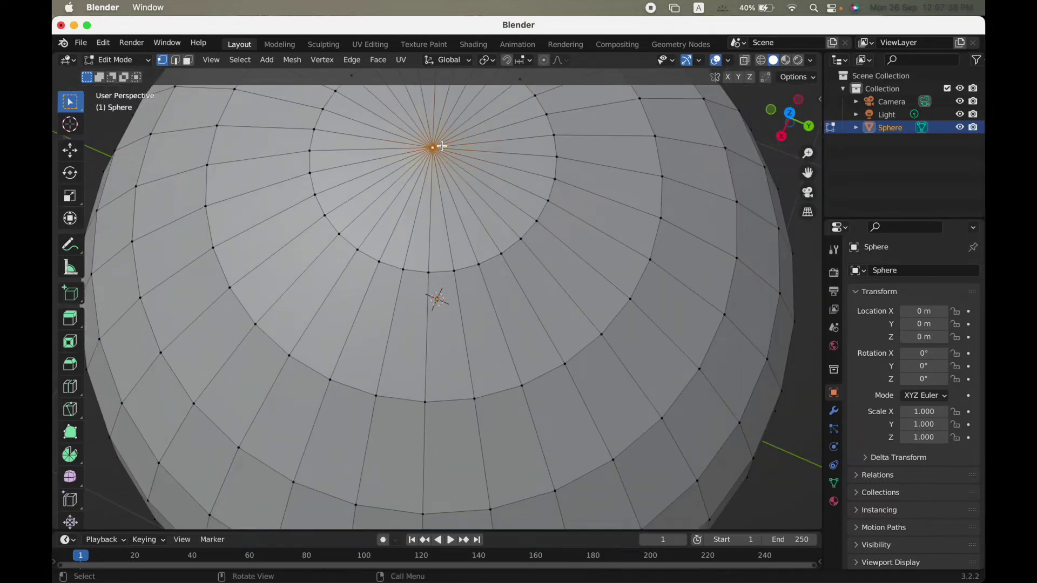
pyautogui.press('x')
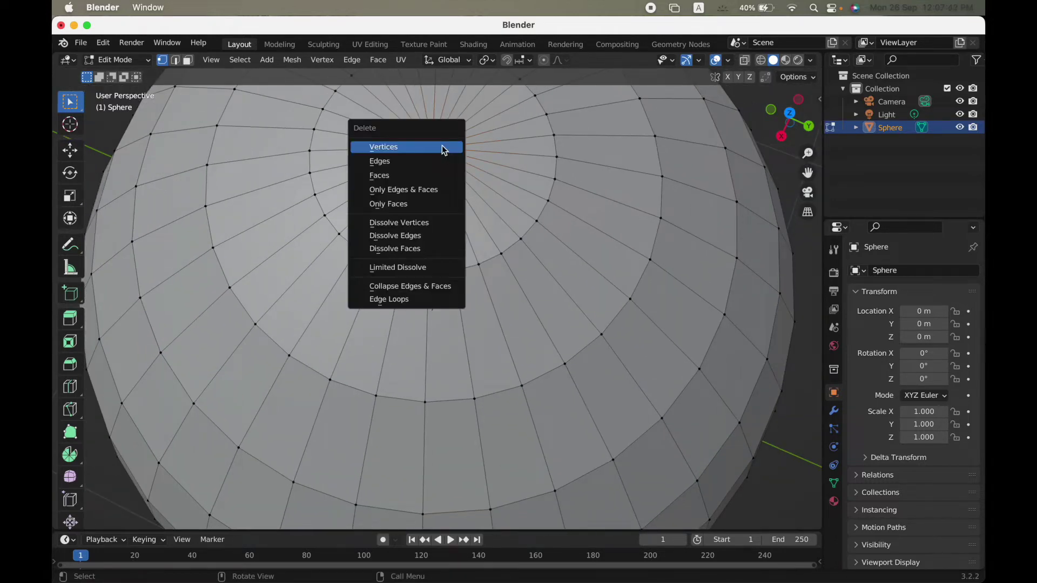
pyautogui.click(443, 147)
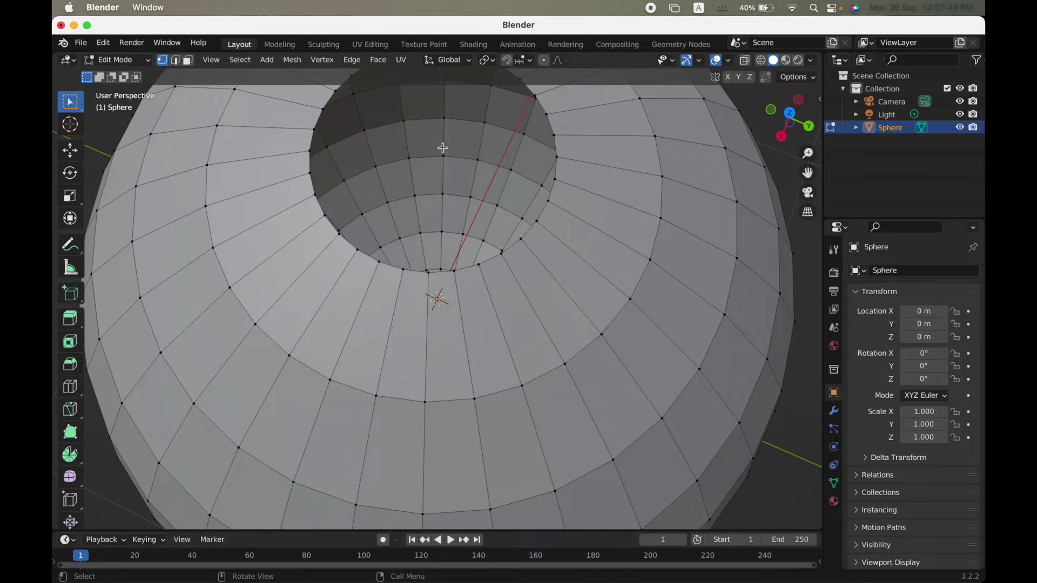
# - Select the edge loop around the top hole, extrude it and scale the new ring to 0.01
pyautogui.click(175, 60)
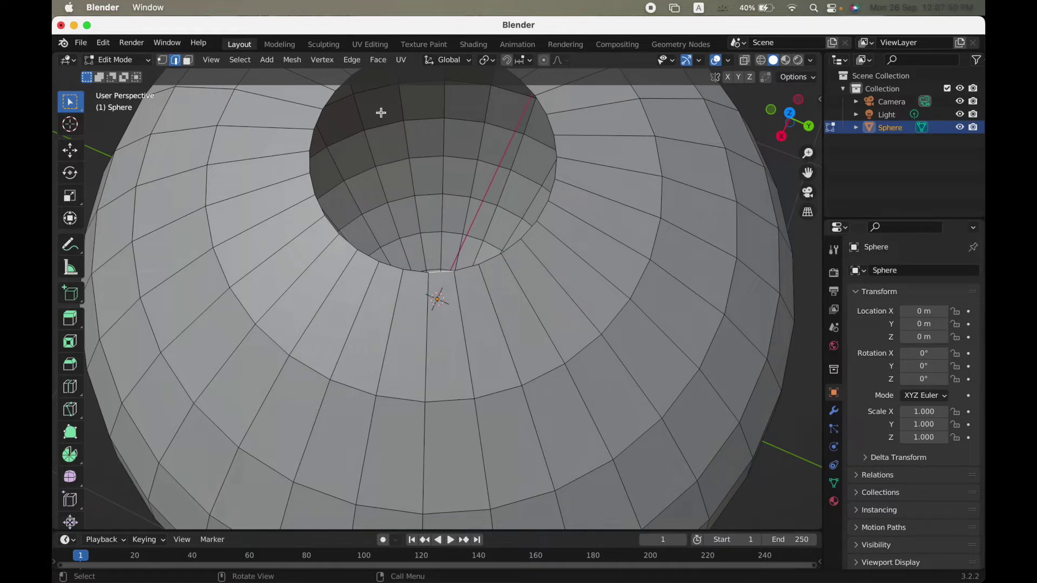
pyautogui.click(241, 60)
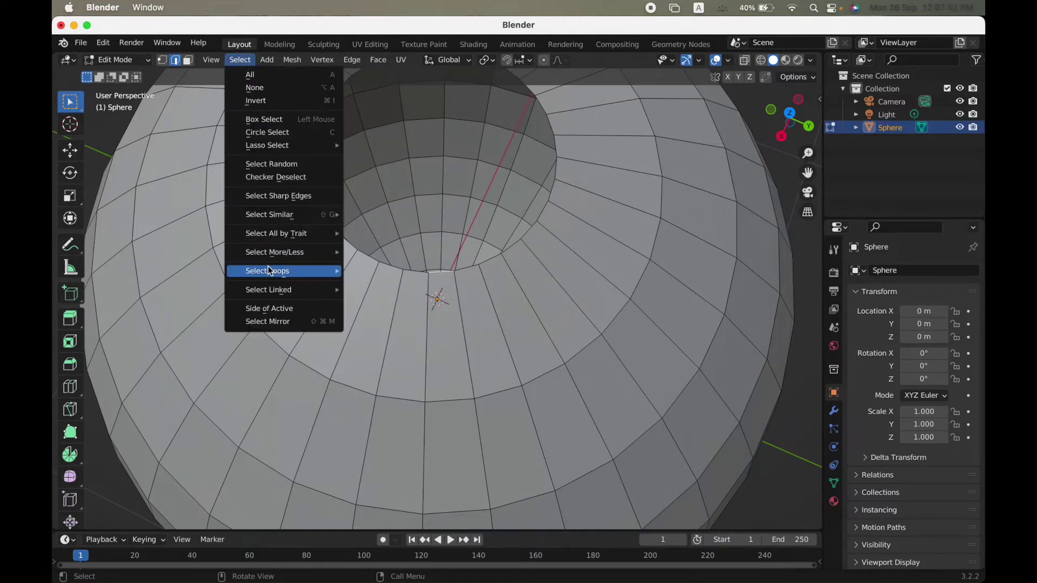
pyautogui.moveTo(268, 265)
pyautogui.click(362, 270)
pyautogui.scroll(-4, 362, 271)
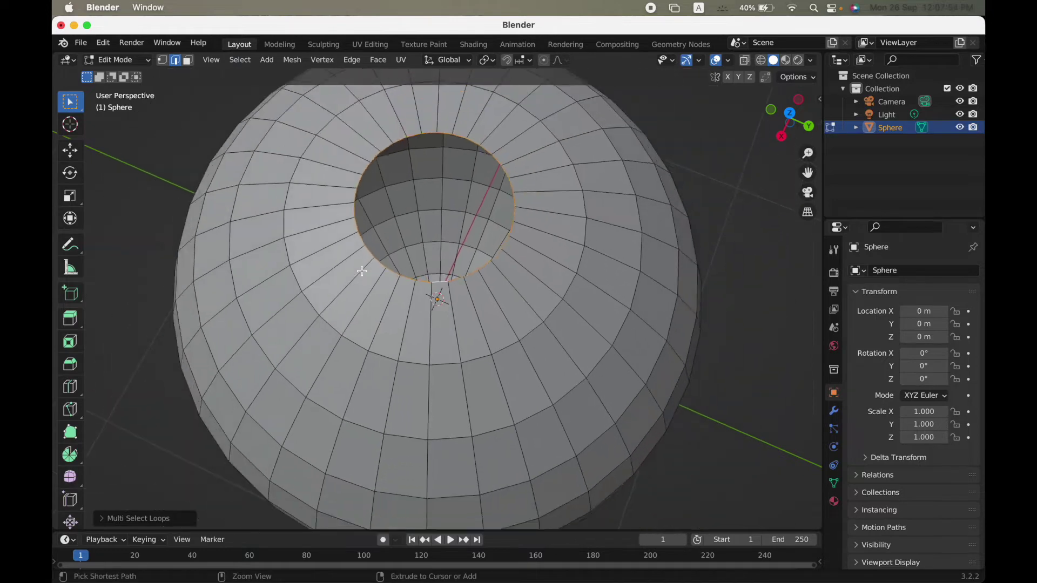
pyautogui.press('g')
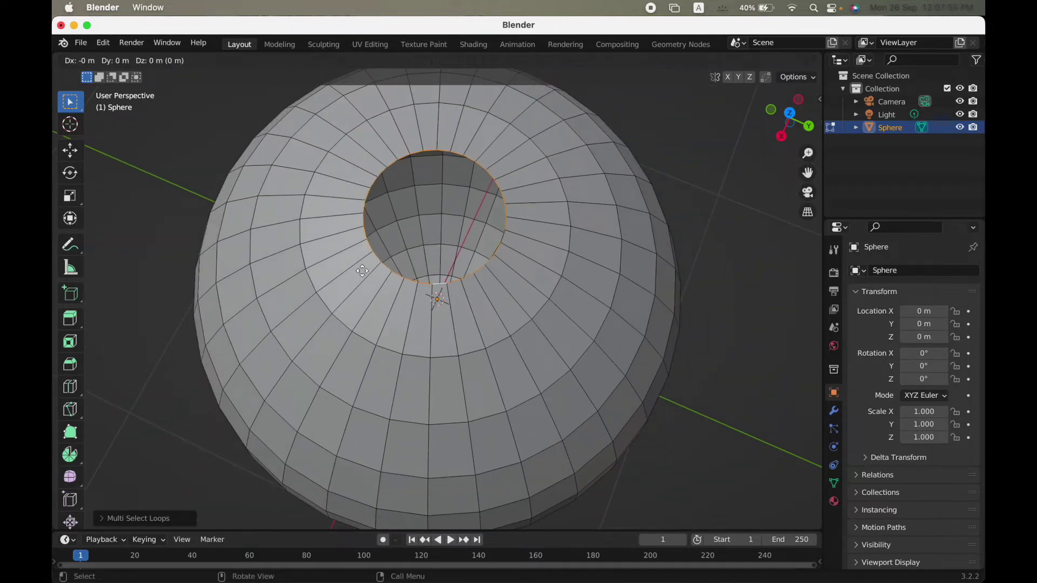
pyautogui.write('s')
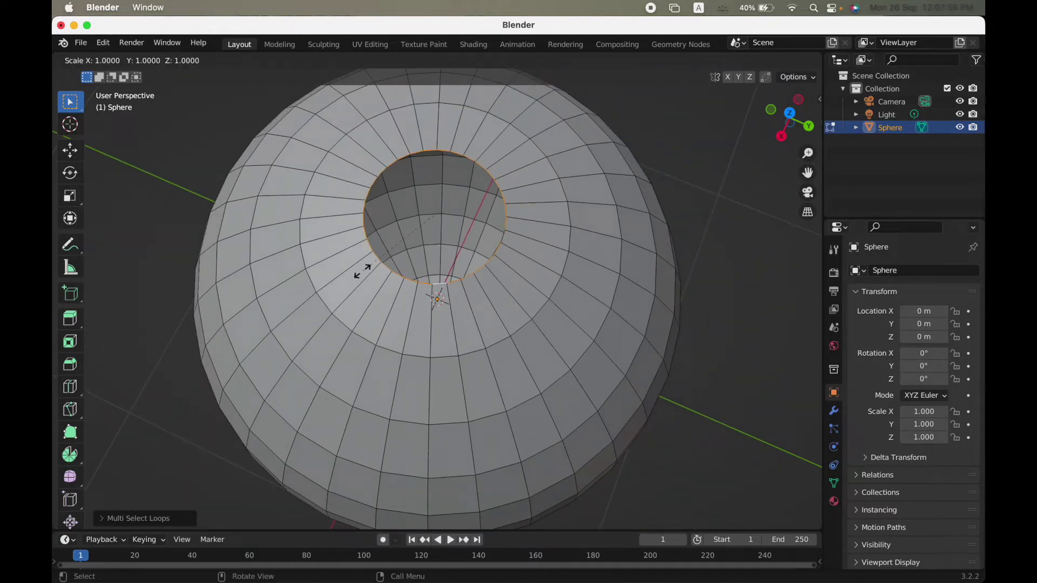
pyautogui.write('0.0')
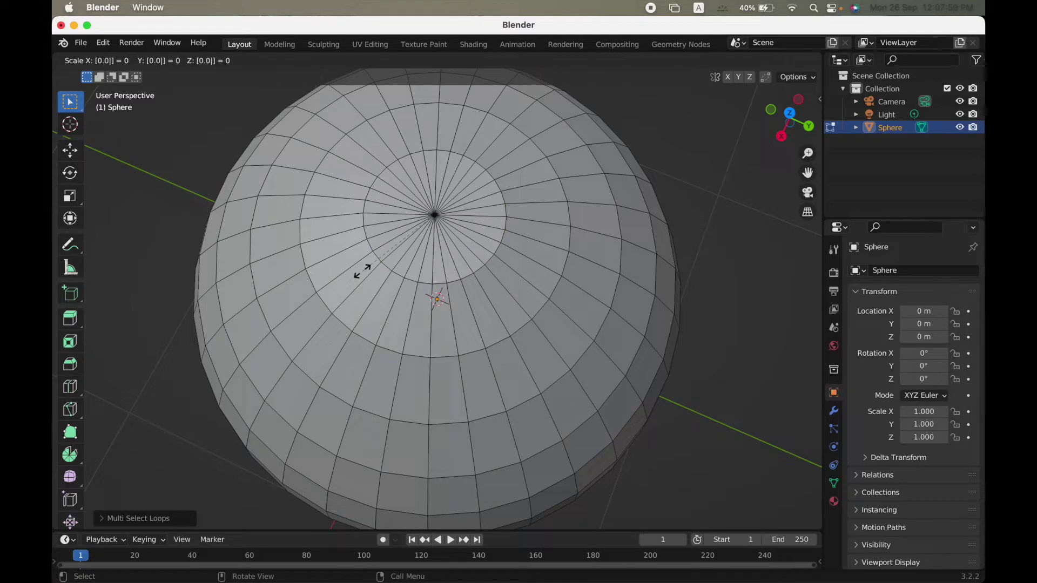
pyautogui.write('1')
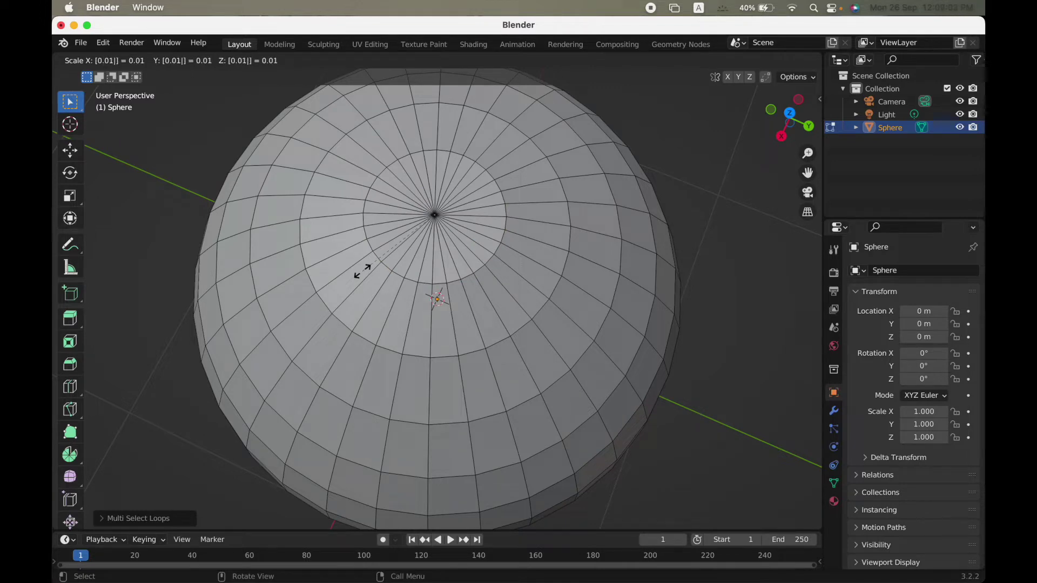
pyautogui.press('Return')
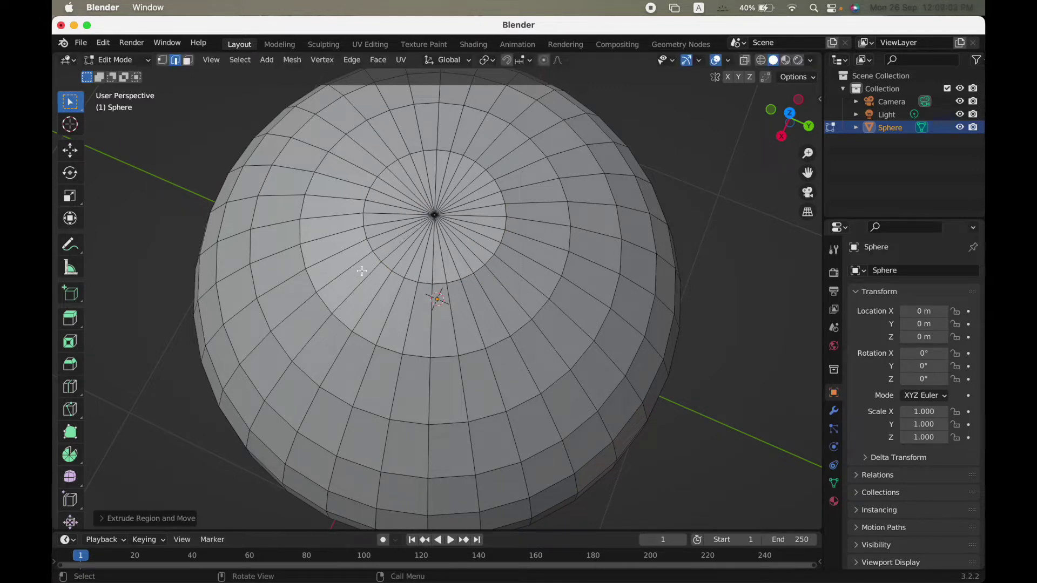
# - Move the tiny ring at the top pole up along Z by about 0.017 m to round off the sphere
pyautogui.scroll(-6, 361, 271)
pyautogui.scroll(4, 362, 271)
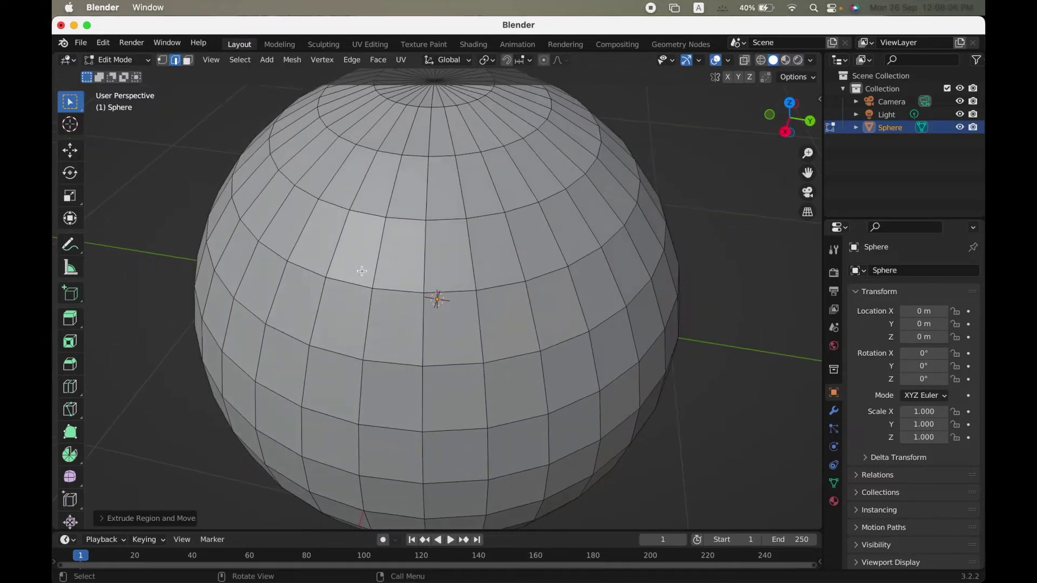
pyautogui.keyDown('ctrl'); pyautogui.scroll(-3, 362, 271); pyautogui.keyUp('ctrl')
pyautogui.scroll(-4, 362, 271)
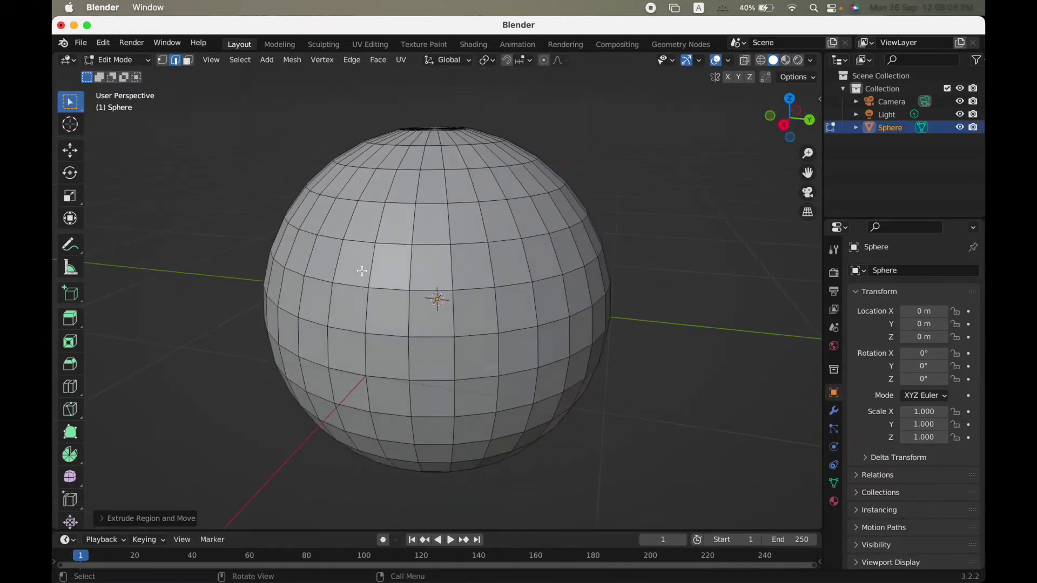
pyautogui.press('g')
pyautogui.press('z')
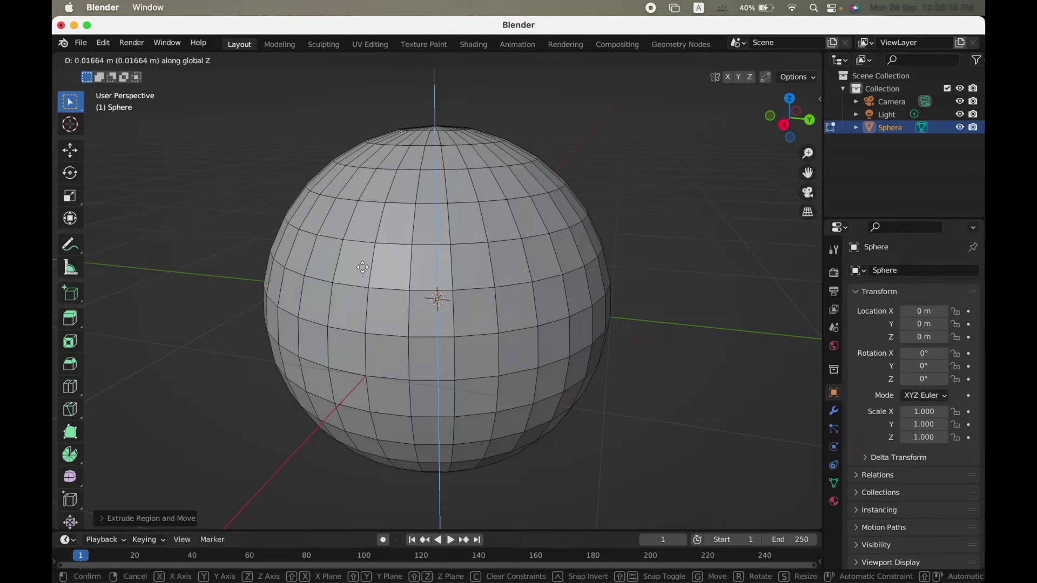
pyautogui.click(361, 266)
# - Delete the single vertex at the sphere's bottom pole in vertex select mode
pyautogui.scroll(4, 362, 267)
pyautogui.hscroll(-5, 362, 267)
pyautogui.scroll(-4, 362, 267)
pyautogui.scroll(10, 362, 267)
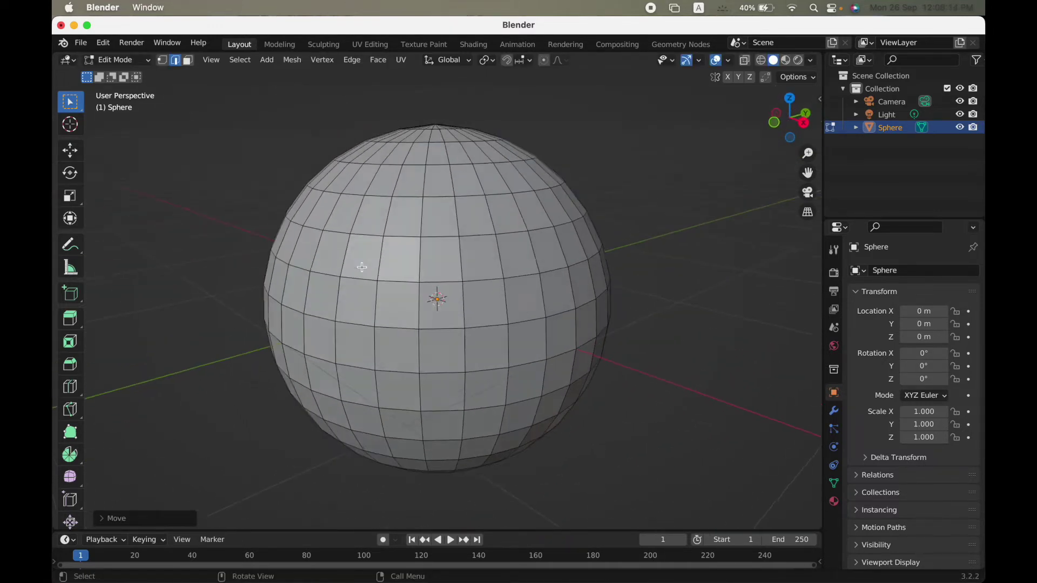
pyautogui.scroll(-5, 362, 266)
pyautogui.scroll(10, 362, 267)
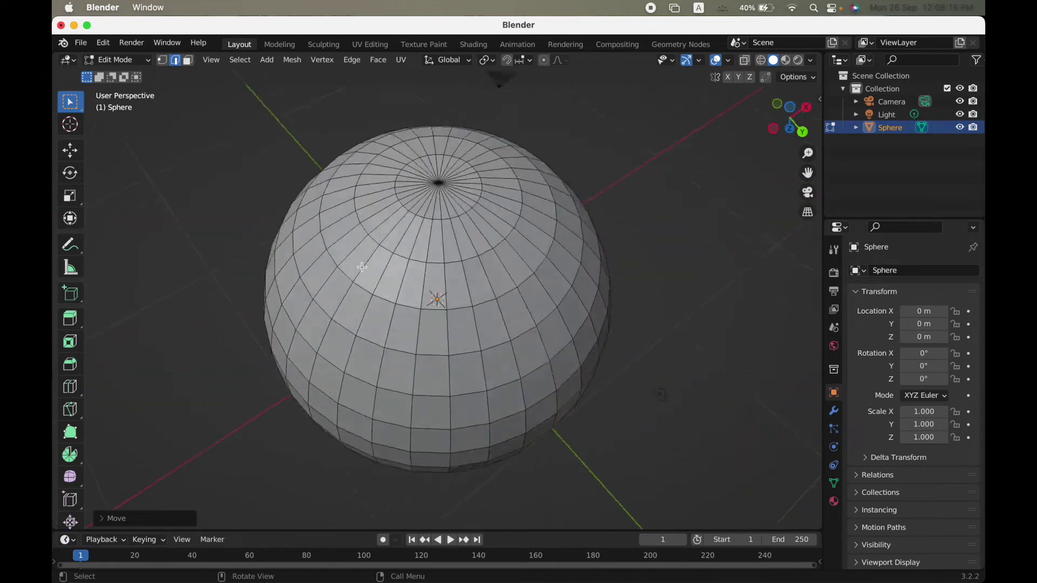
pyautogui.press('Tab')
pyautogui.press('Tab')
pyautogui.keyDown('ctrl'); pyautogui.scroll(6, 361, 267); pyautogui.keyUp('ctrl')
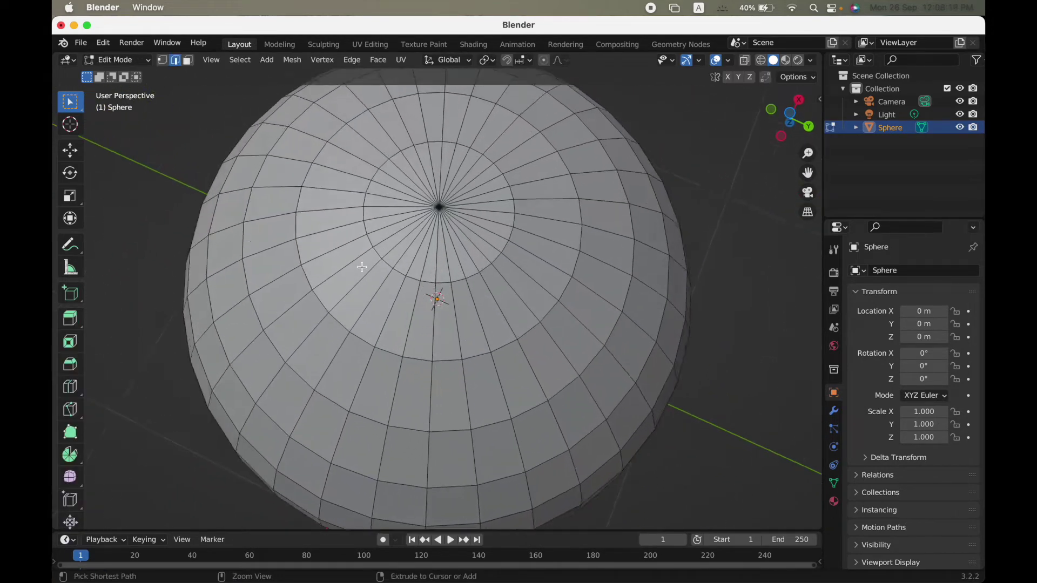
pyautogui.click(164, 56)
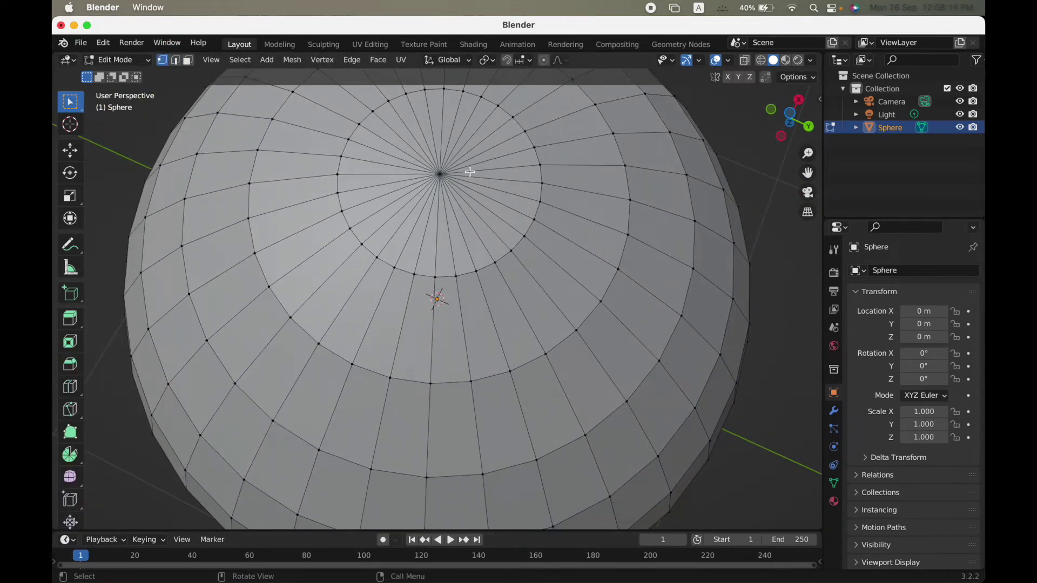
pyautogui.press('x')
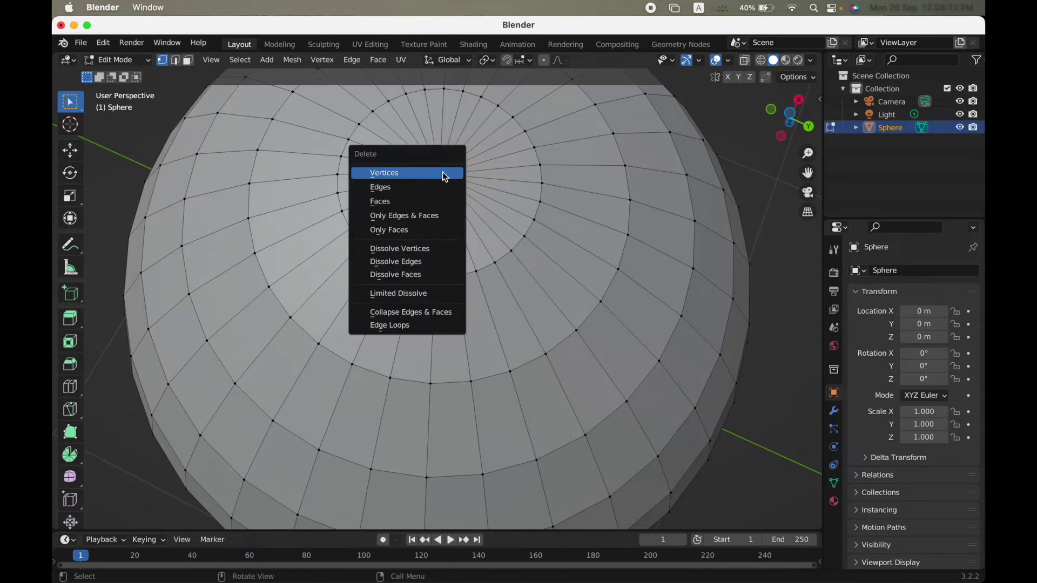
pyautogui.click(444, 174)
# - Select the edge loop around the bottom hole, extrude it and scale the new ring to 0.01
pyautogui.scroll(6, 442, 173)
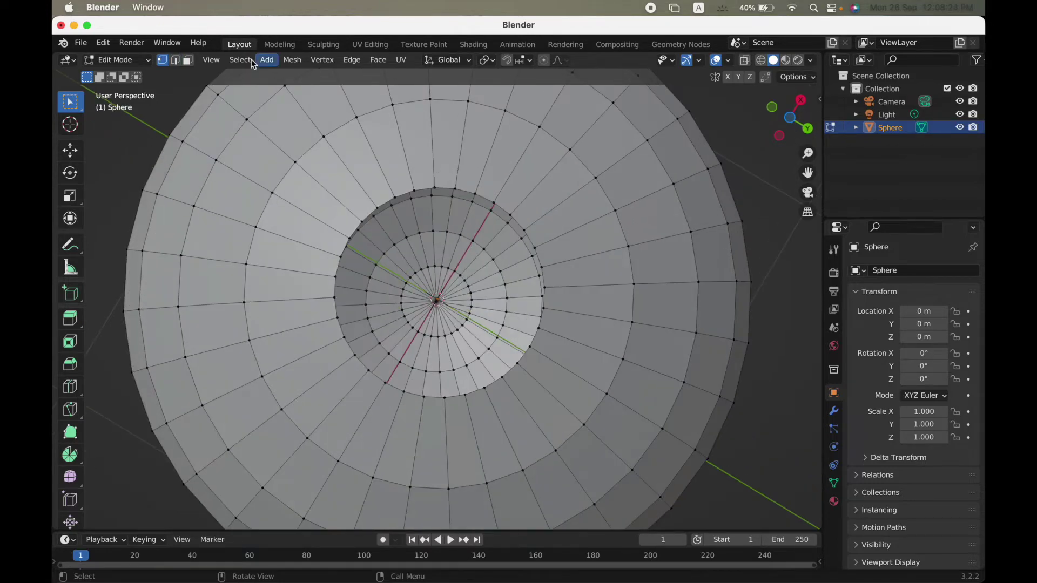
pyautogui.click(176, 63)
pyautogui.scroll(-5, 317, 238)
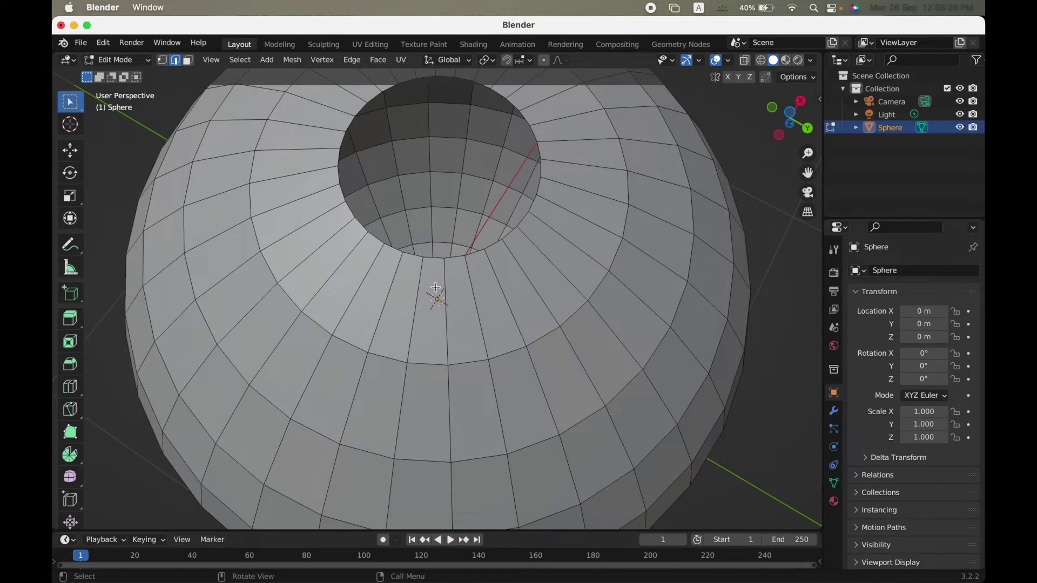
pyautogui.click(240, 60)
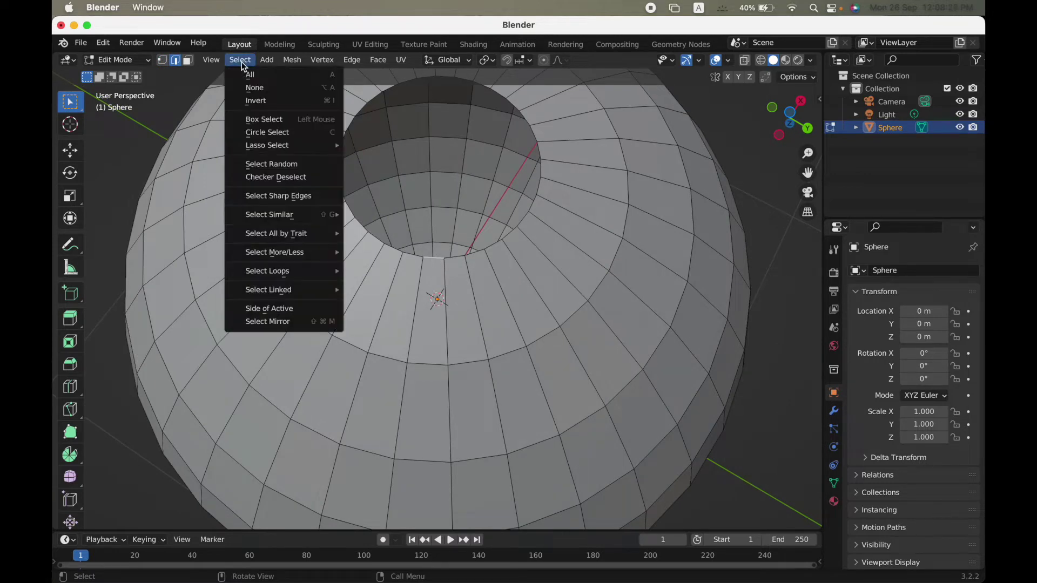
pyautogui.moveTo(276, 271)
pyautogui.click(378, 271)
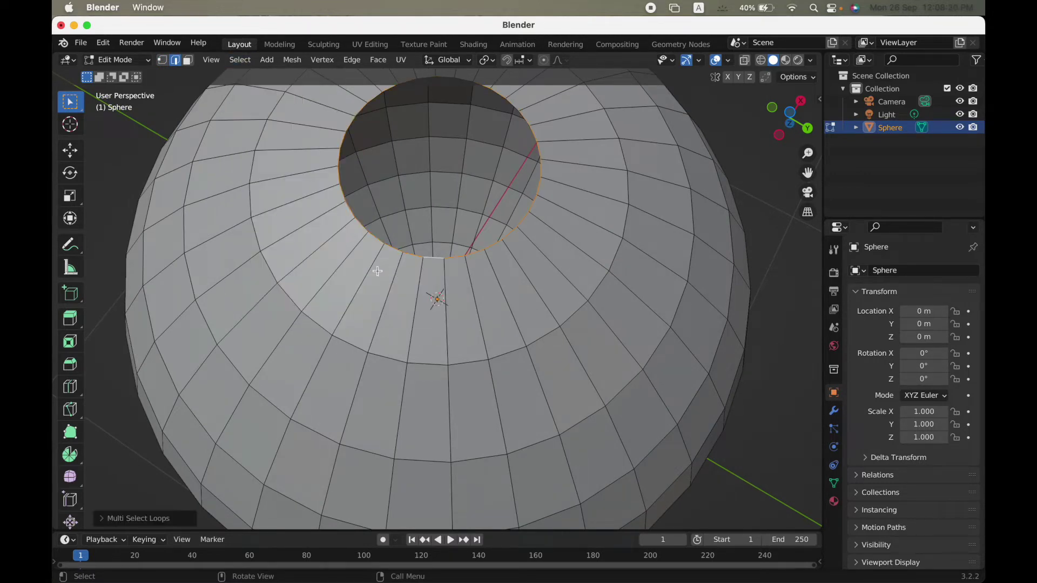
pyautogui.press('s')
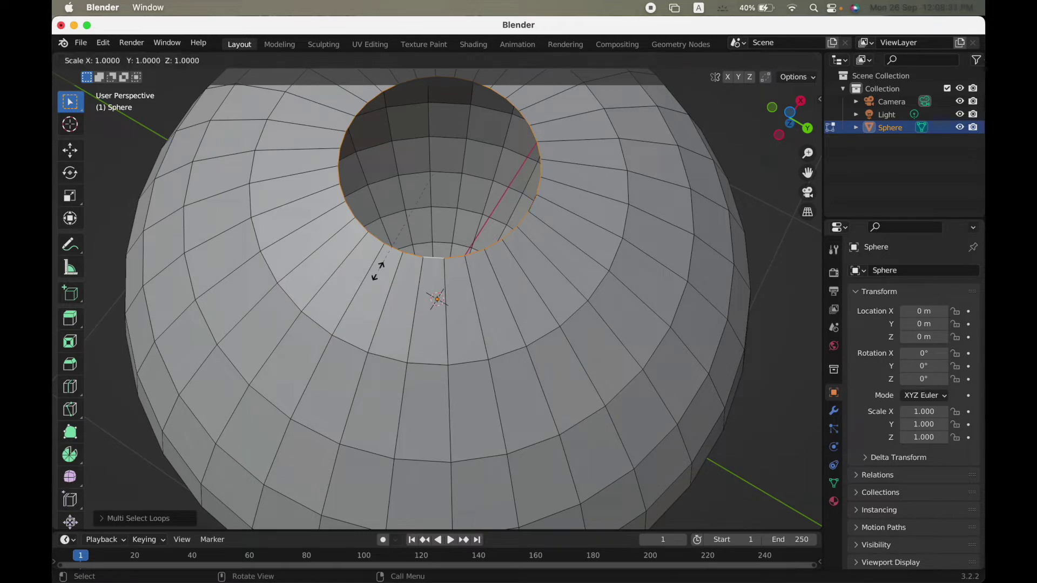
pyautogui.write('0.01')
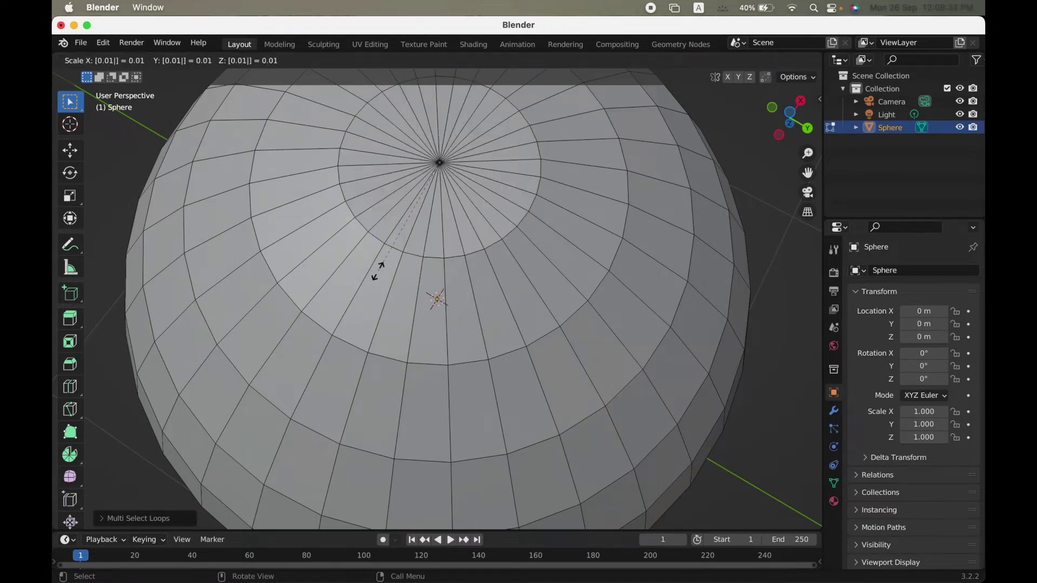
pyautogui.press('Return')
# - Move the tiny ring at the bottom pole down along Z by about 0.035 m to round off the sphere
pyautogui.keyDown('ctrl'); pyautogui.scroll(-3, 378, 271); pyautogui.keyUp('ctrl')
pyautogui.scroll(-10, 378, 271)
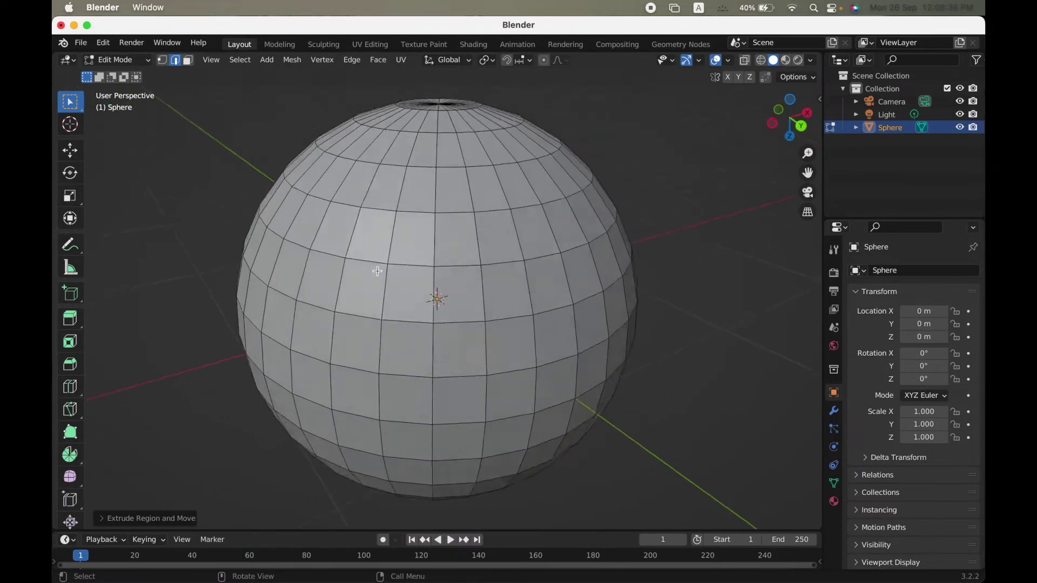
pyautogui.hscroll(3, 377, 272)
pyautogui.press('g')
pyautogui.press('z')
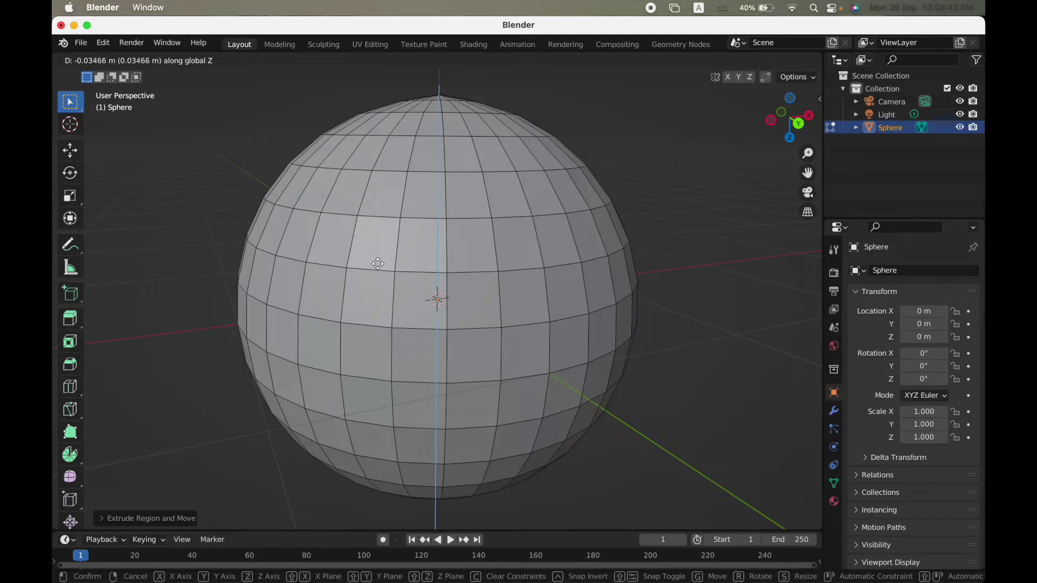
pyautogui.click(377, 263)
pyautogui.scroll(-10, 377, 263)
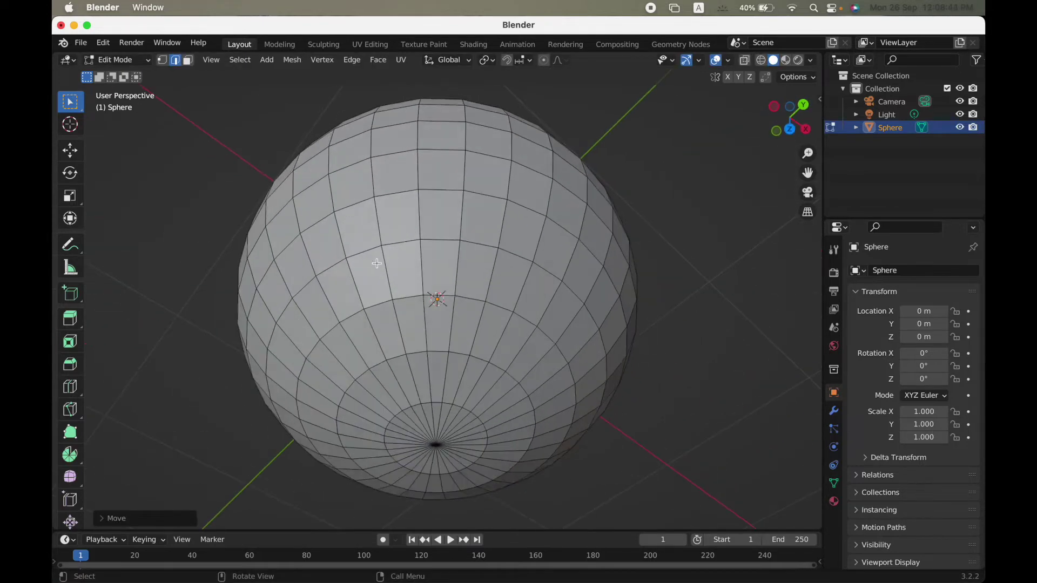
pyautogui.scroll(-10, 377, 263)
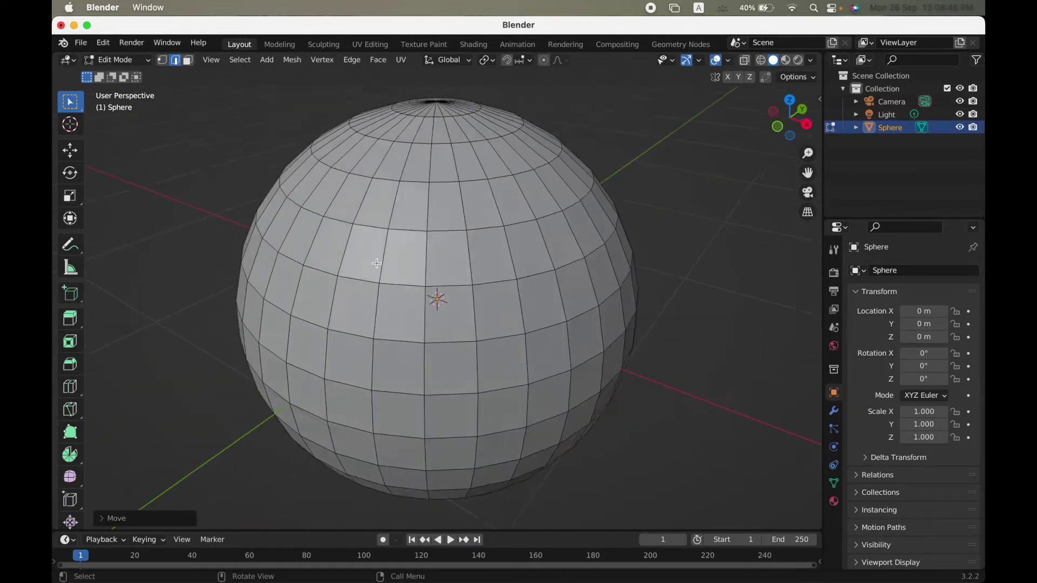
# - Select the whole sphere in vertex select mode and unwrap its UVs with Sphere Projection
pyautogui.click(162, 60)
pyautogui.hscroll(5, 328, 179)
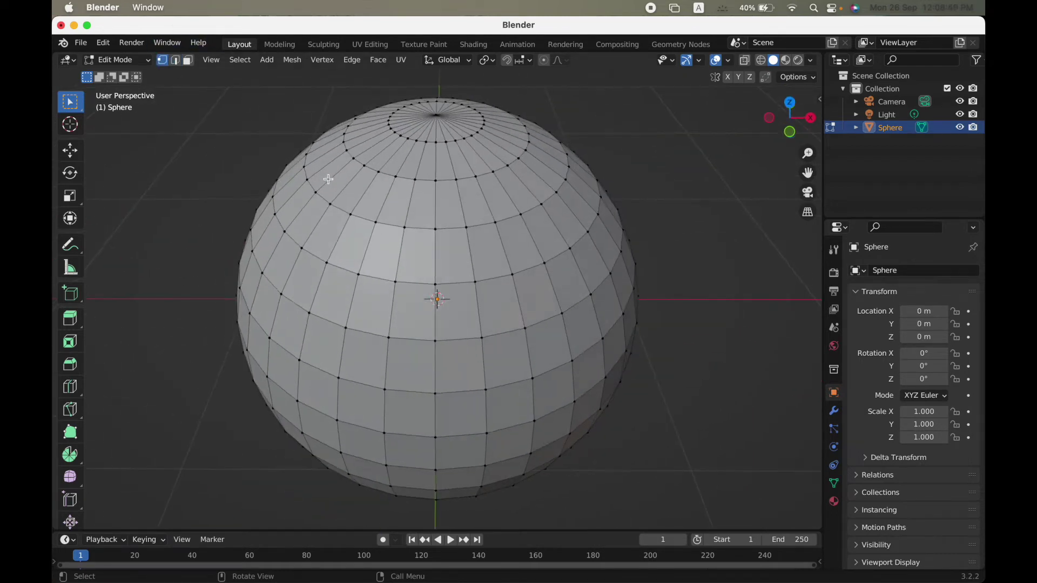
pyautogui.press('a')
pyautogui.click(402, 60)
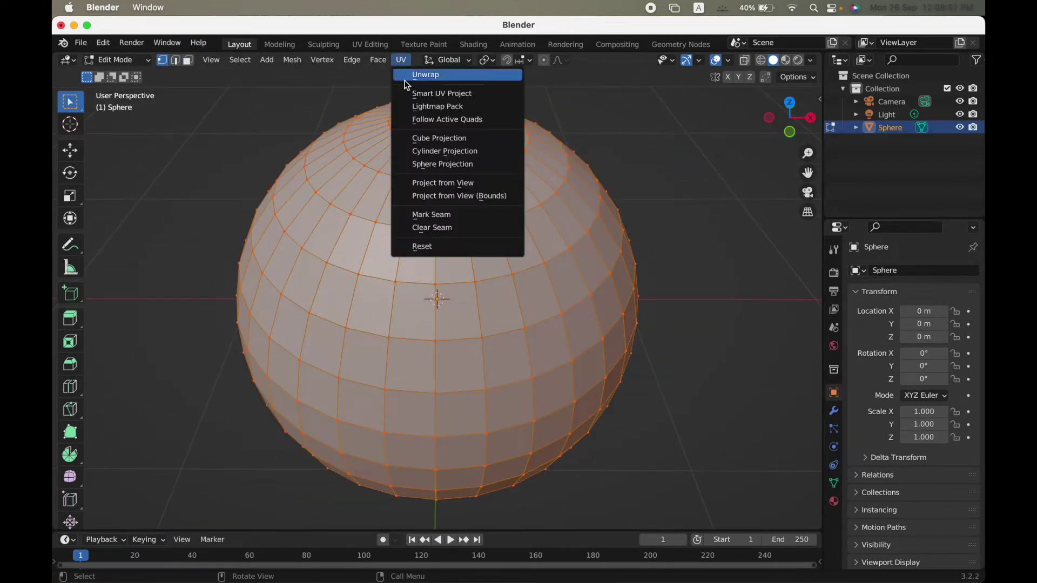
pyautogui.click(424, 78)
pyautogui.click(401, 60)
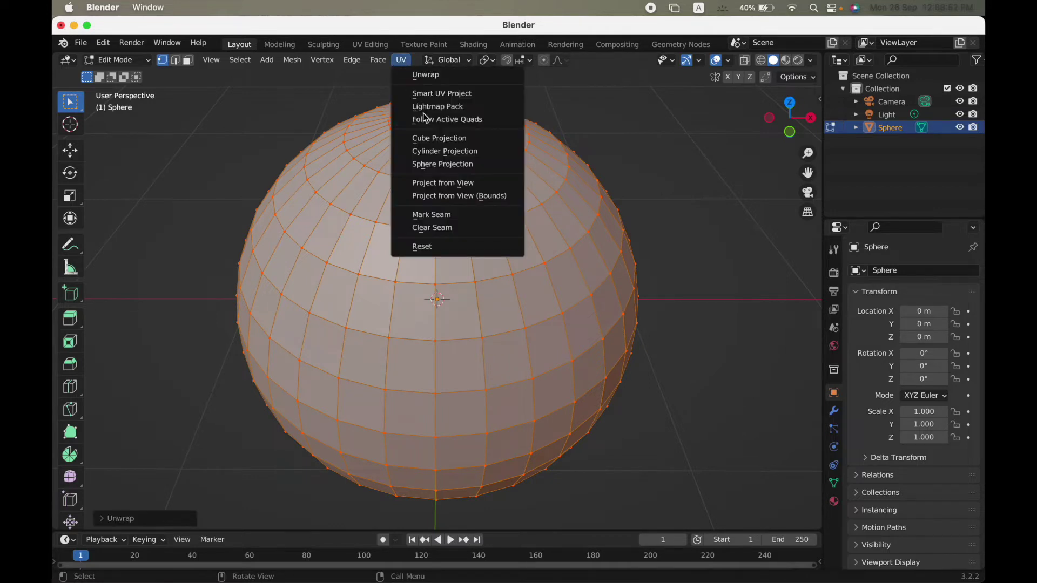
pyautogui.click(458, 166)
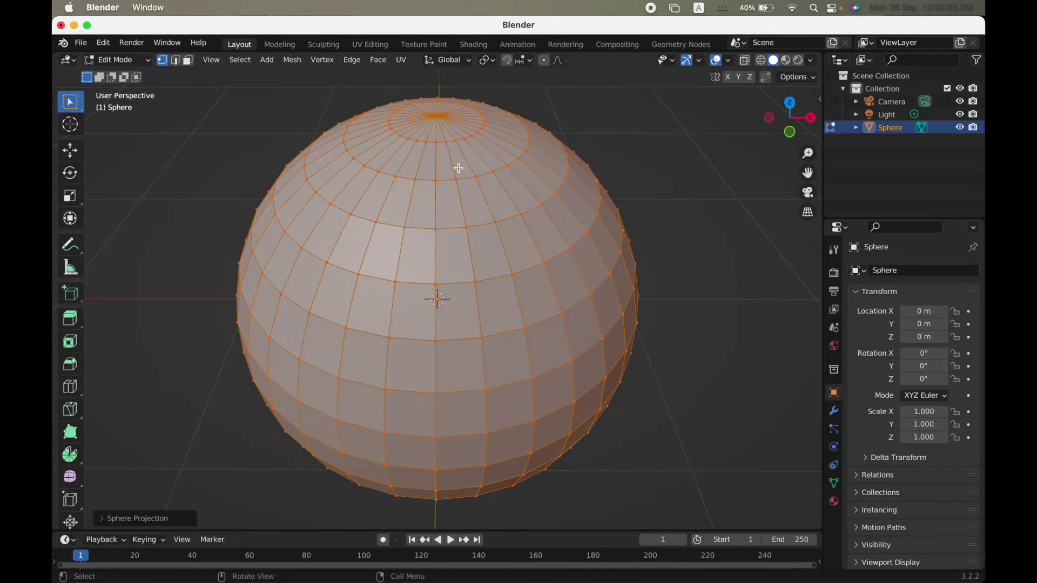
# - Enable Clip to Bounds and Scale to Bounds for the sphere projection and change its Direction option
pyautogui.click(155, 519)
pyautogui.click(174, 501)
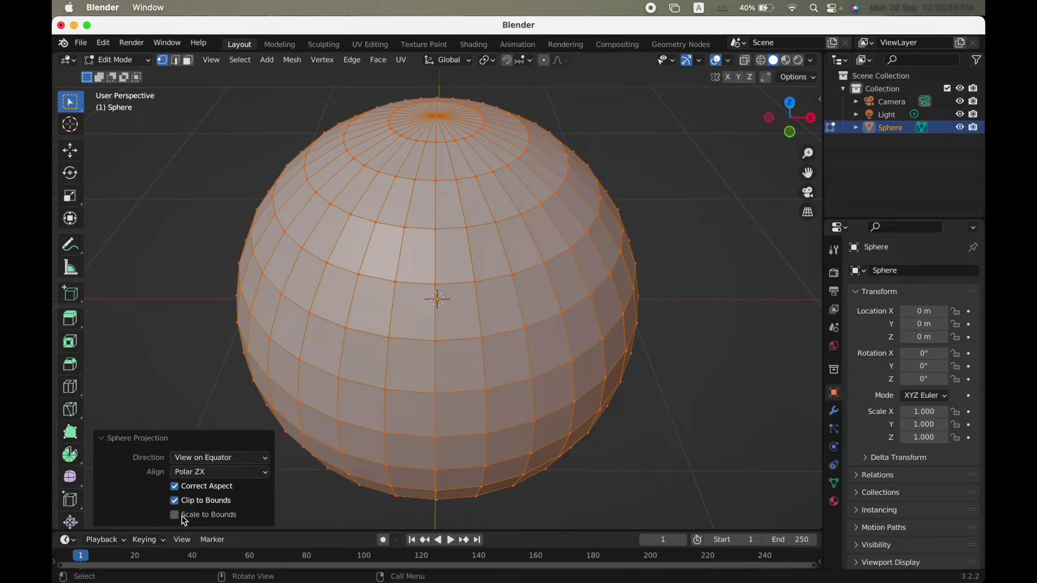
pyautogui.click(182, 515)
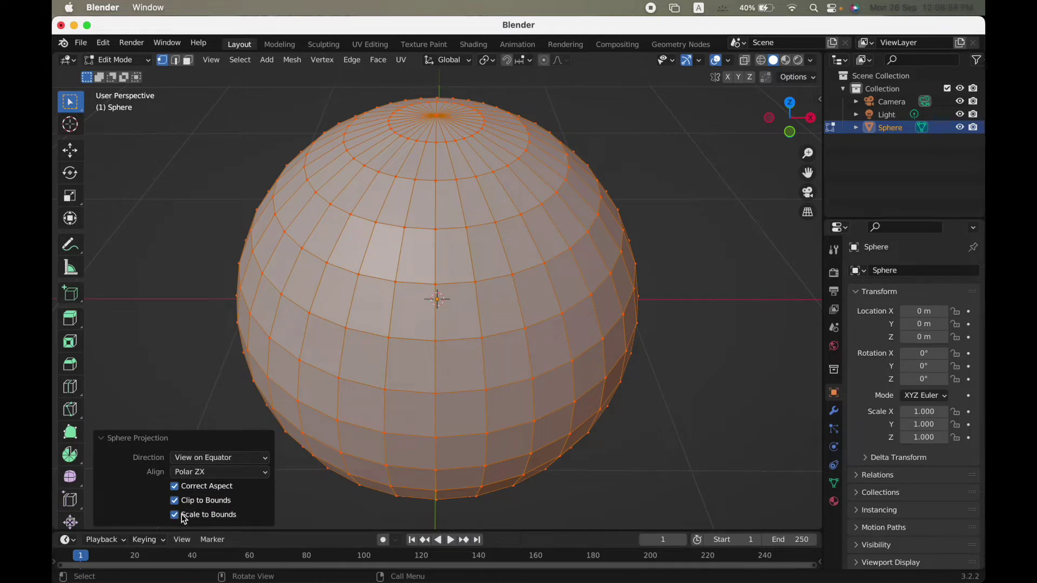
pyautogui.click(244, 457)
pyautogui.click(244, 502)
pyautogui.click(204, 439)
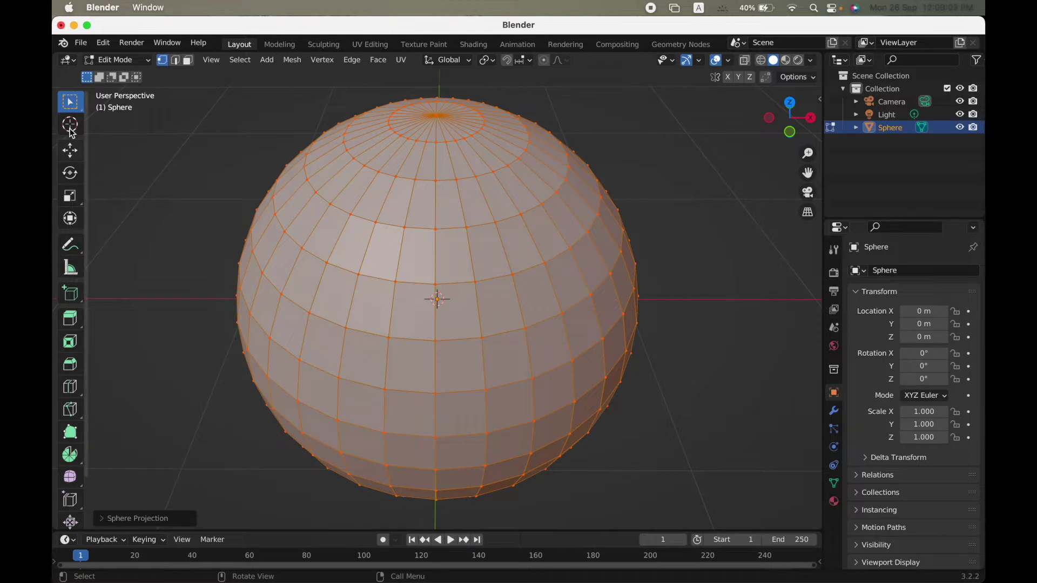
# - Switch the 3D viewport to the UV Editor and set the sticky selection mode to Disabled
pyautogui.click(68, 61)
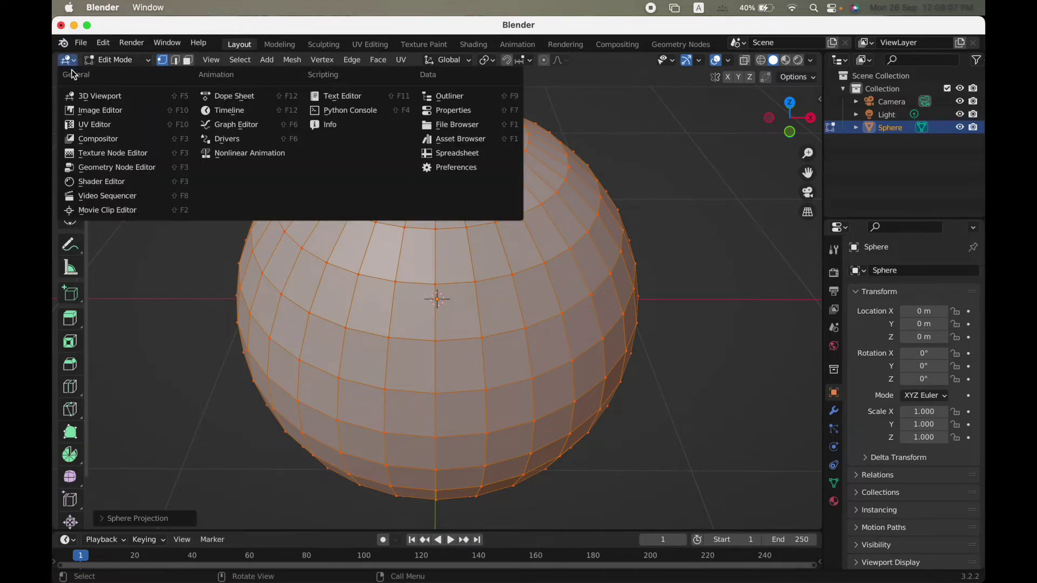
pyautogui.click(96, 125)
pyautogui.keyDown('ctrl'); pyautogui.scroll(2, 208, 323); pyautogui.keyUp('ctrl')
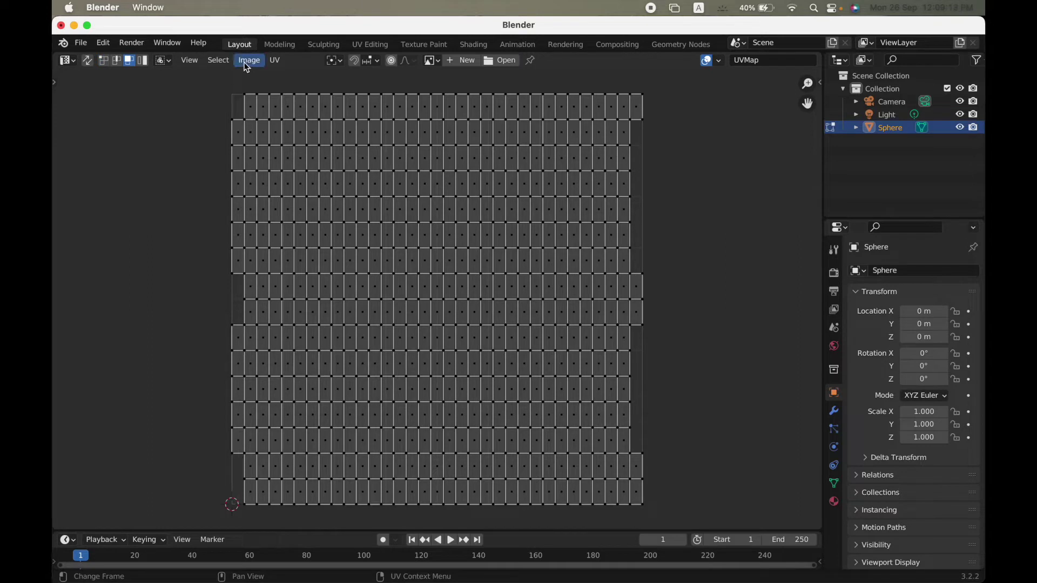
pyautogui.click(163, 60)
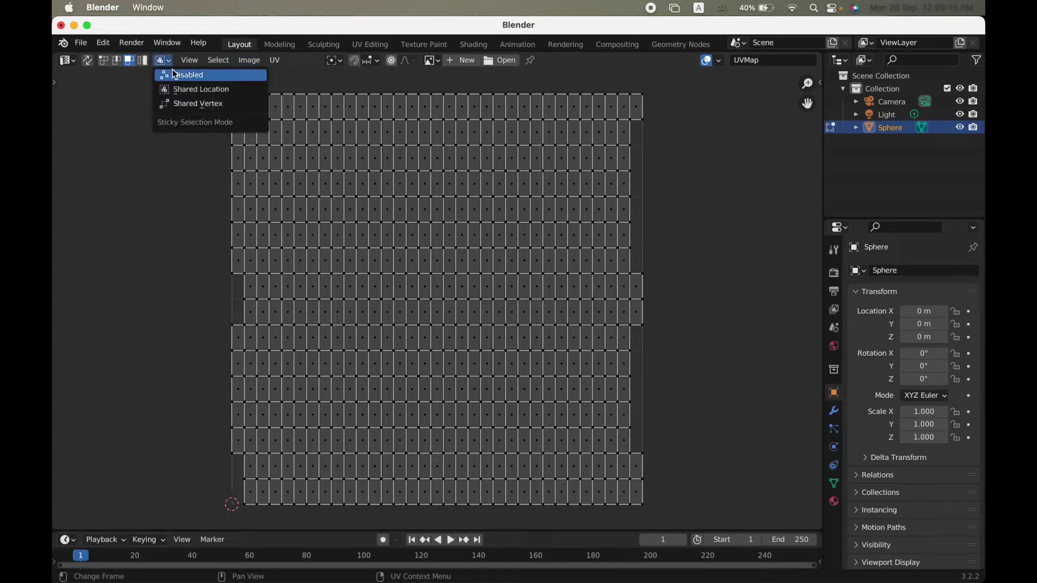
pyautogui.click(174, 72)
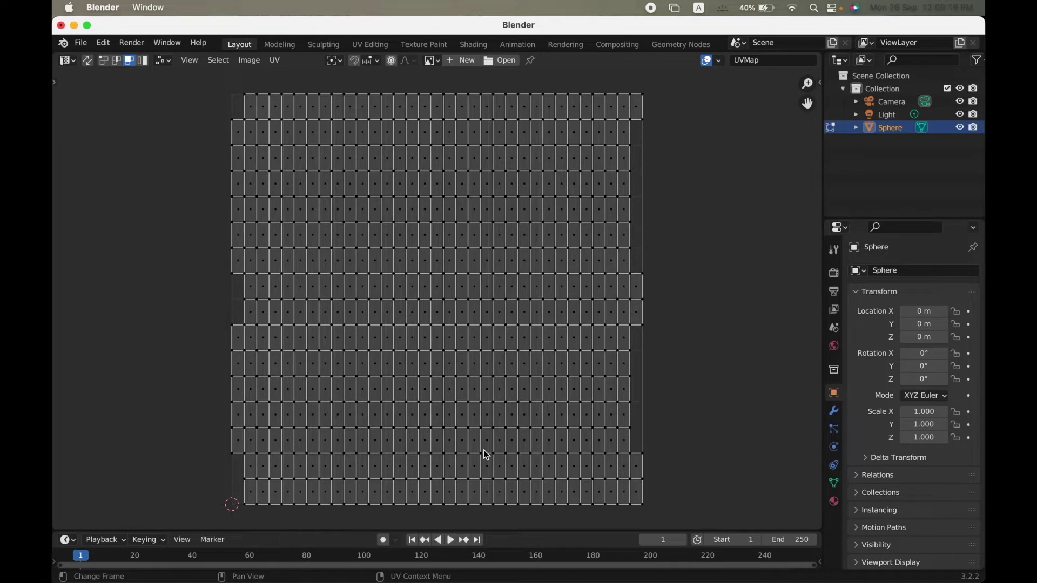
# - Select the top row of UV faces and move it along X by about -0.03 to line up with the rows below
pyautogui.click(412, 364)
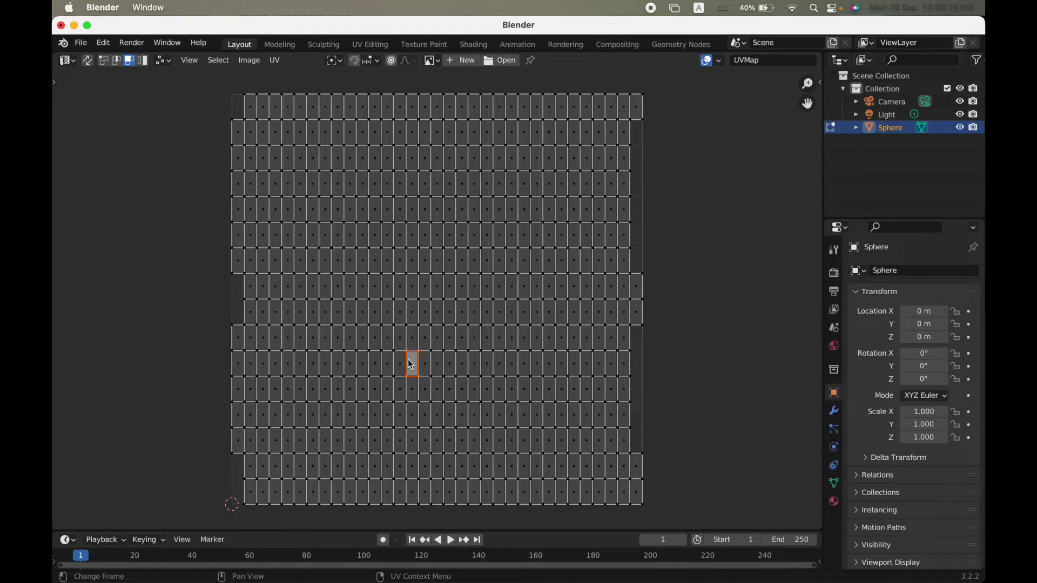
pyautogui.hotkey('ctrl', 'i')
pyautogui.click(441, 264)
pyautogui.moveTo(224, 92); pyautogui.dragTo(655, 125)
pyautogui.press('g')
pyautogui.press('x')
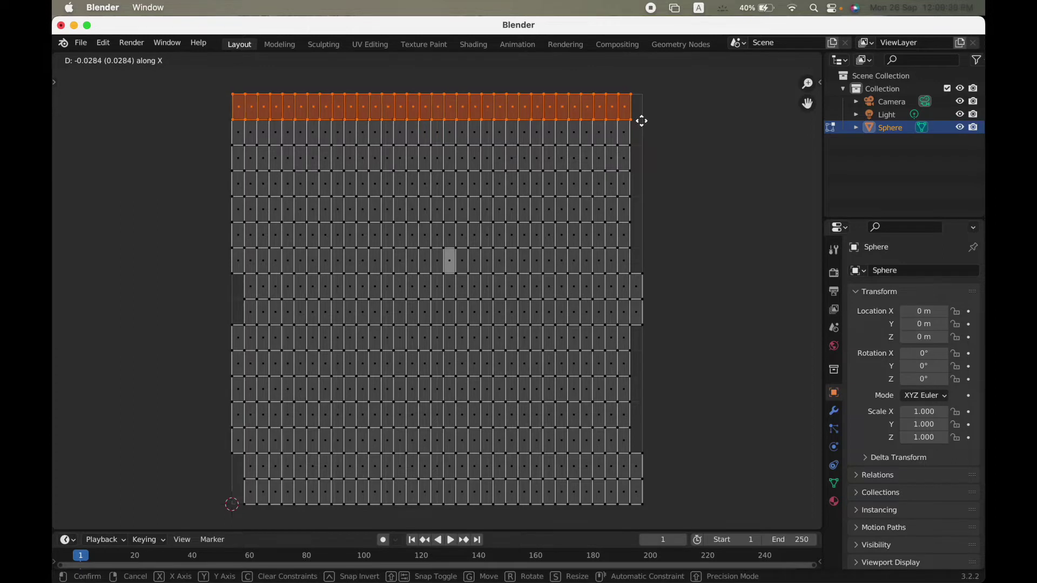
pyautogui.click(640, 120)
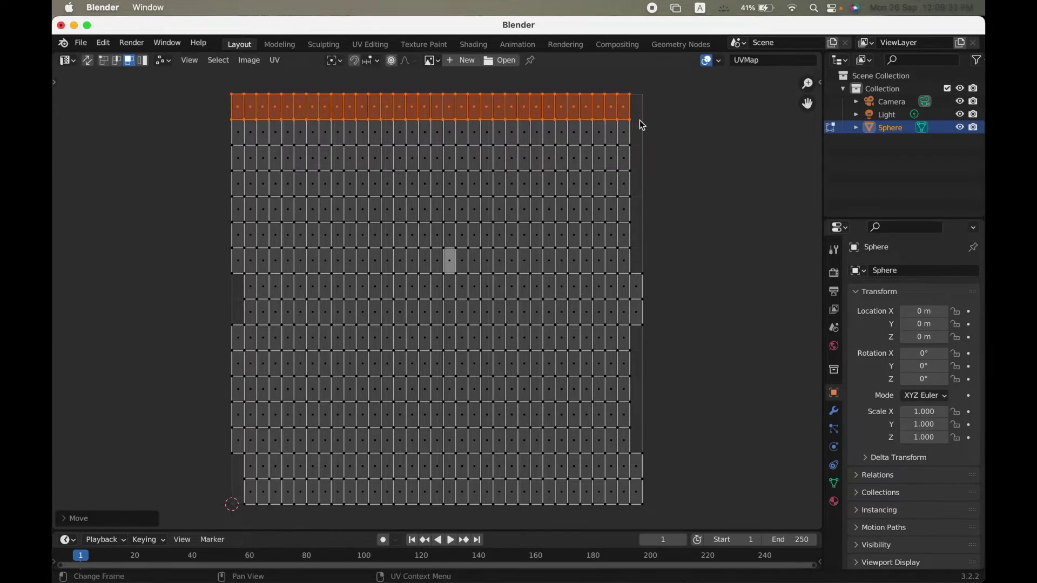
pyautogui.click(682, 124)
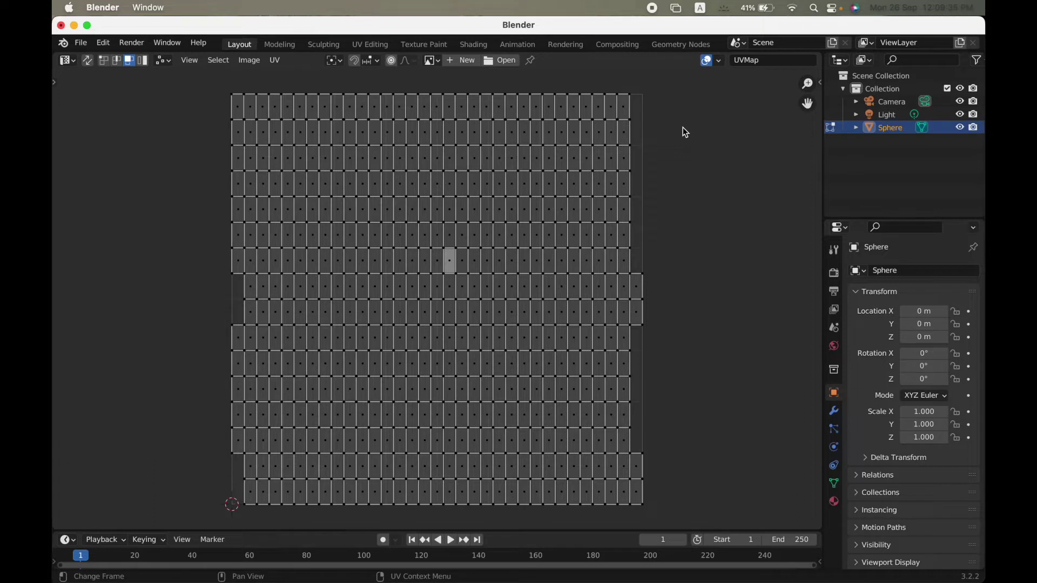
# - Try to move the two offset middle rows of UV faces along X into line
pyautogui.press('b')
pyautogui.moveTo(222, 285); pyautogui.dragTo(650, 312)
pyautogui.moveTo(257, 284); pyautogui.dragTo(648, 330)
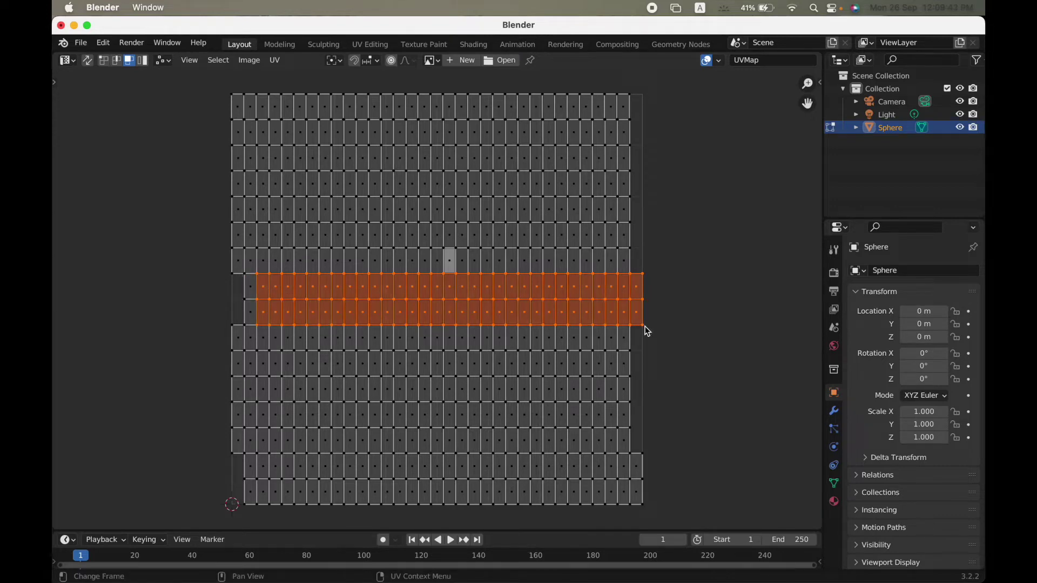
pyautogui.press('g')
pyautogui.press('x')
pyautogui.click(639, 325)
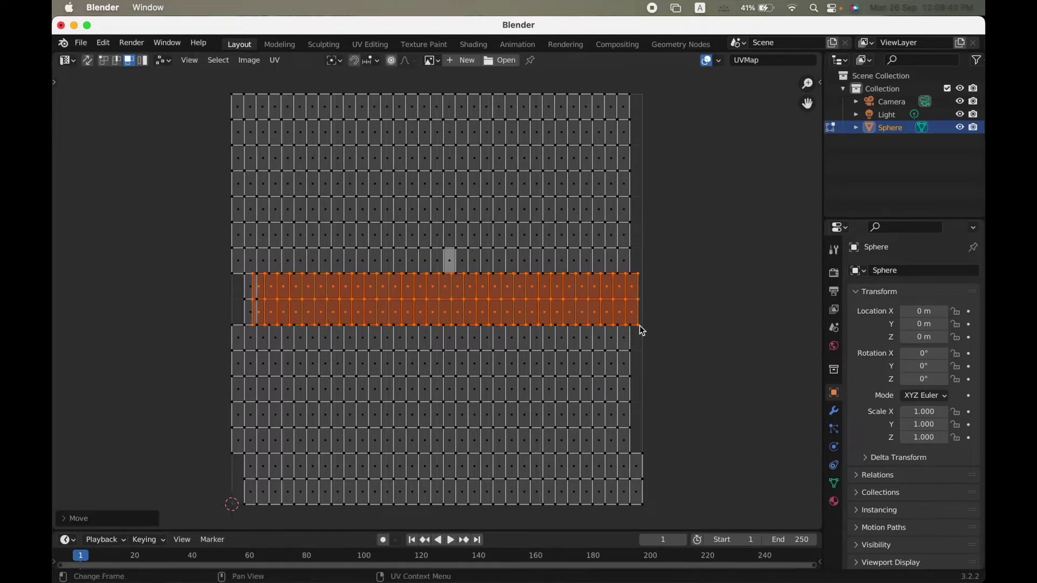
pyautogui.hotkey('ctrl', 'z')
# - Select every face of the two offset middle UV rows and move them along X by about -0.03 into line
pyautogui.moveTo(214, 272); pyautogui.dragTo(605, 313)
pyautogui.moveTo(224, 280); pyautogui.dragTo(736, 320)
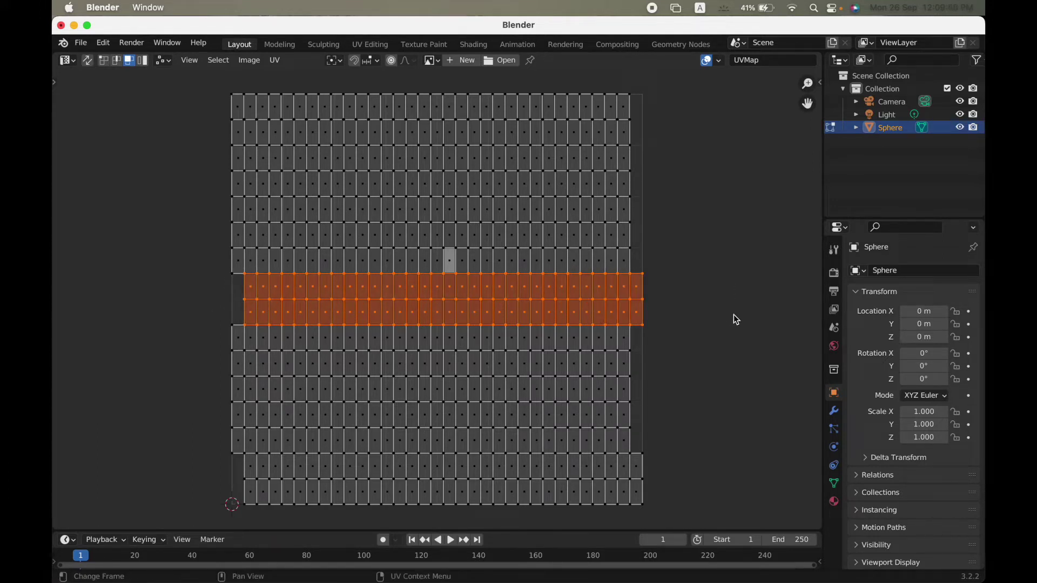
pyautogui.press('g')
pyautogui.press('x')
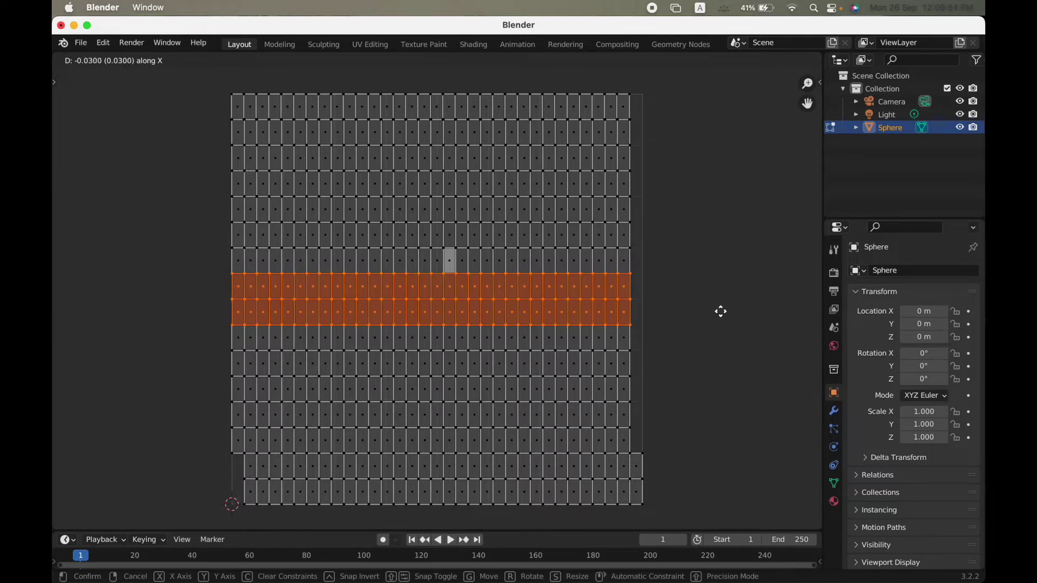
pyautogui.click(738, 311)
pyautogui.click(744, 301)
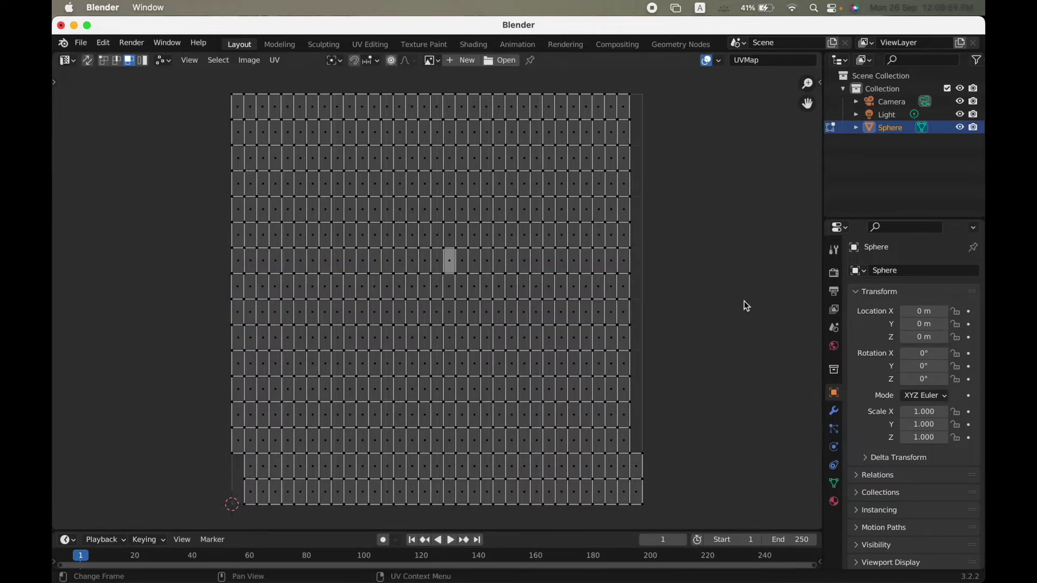
pyautogui.press('super+z')
pyautogui.press('super+z')
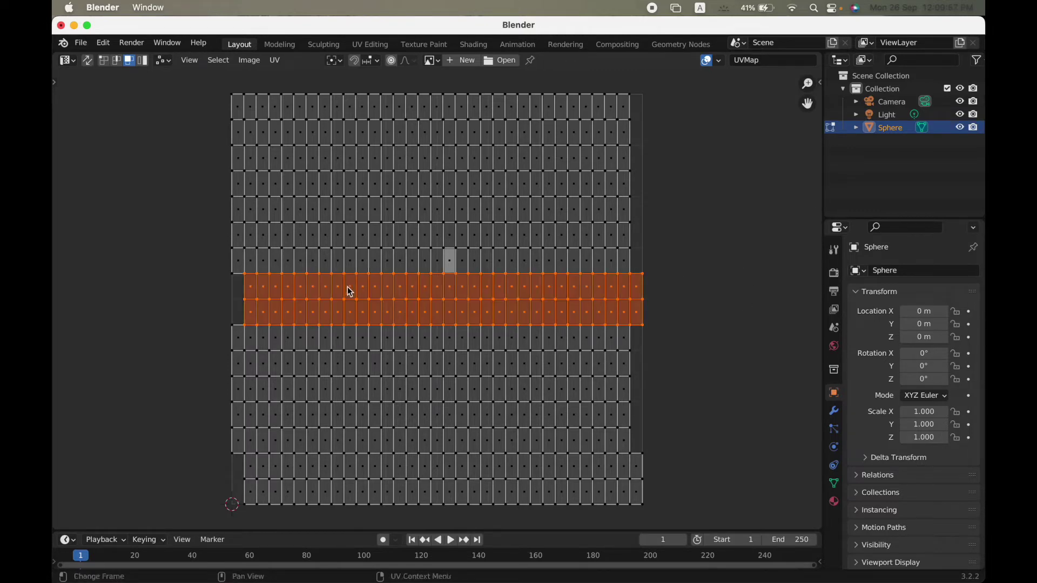
pyautogui.press('g')
pyautogui.press('x')
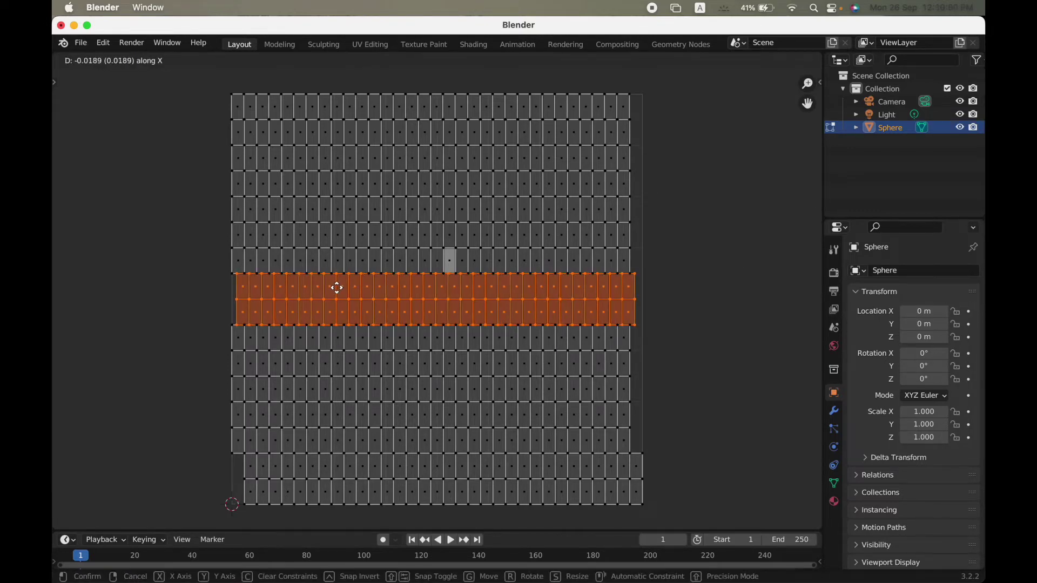
pyautogui.click(333, 288)
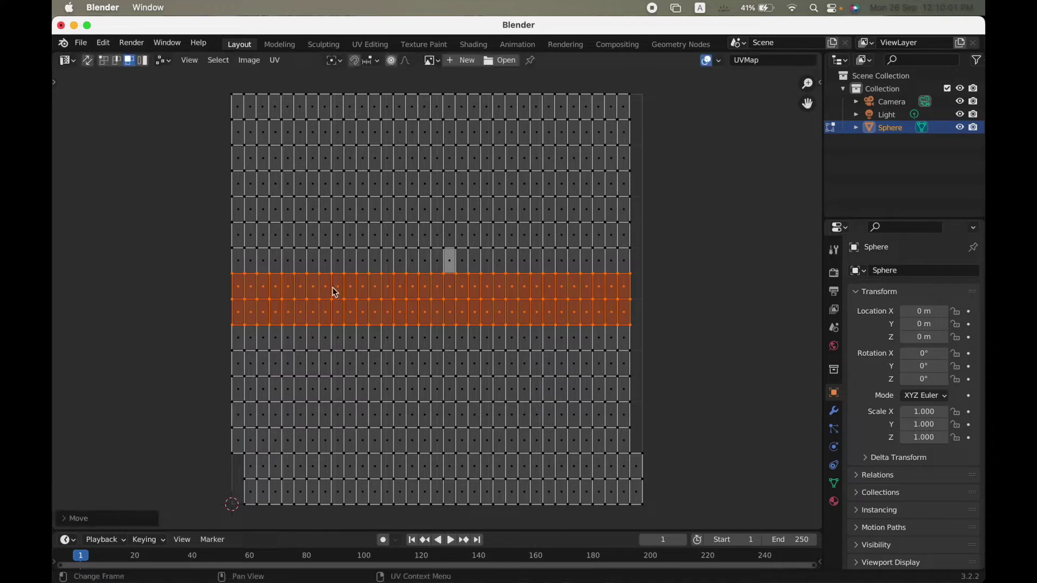
pyautogui.click(676, 248)
# - Select the two bottom UV rows and move them along X by about -0.03 to line up with the rows above
pyautogui.moveTo(240, 453); pyautogui.dragTo(695, 499)
pyautogui.press('g')
pyautogui.press('x')
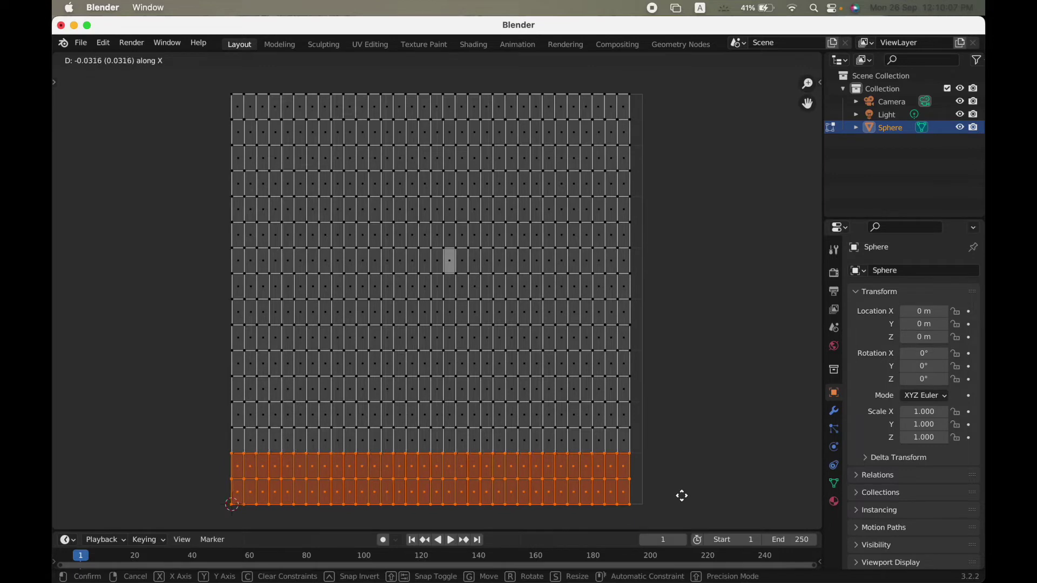
pyautogui.click(682, 495)
pyautogui.click(760, 410)
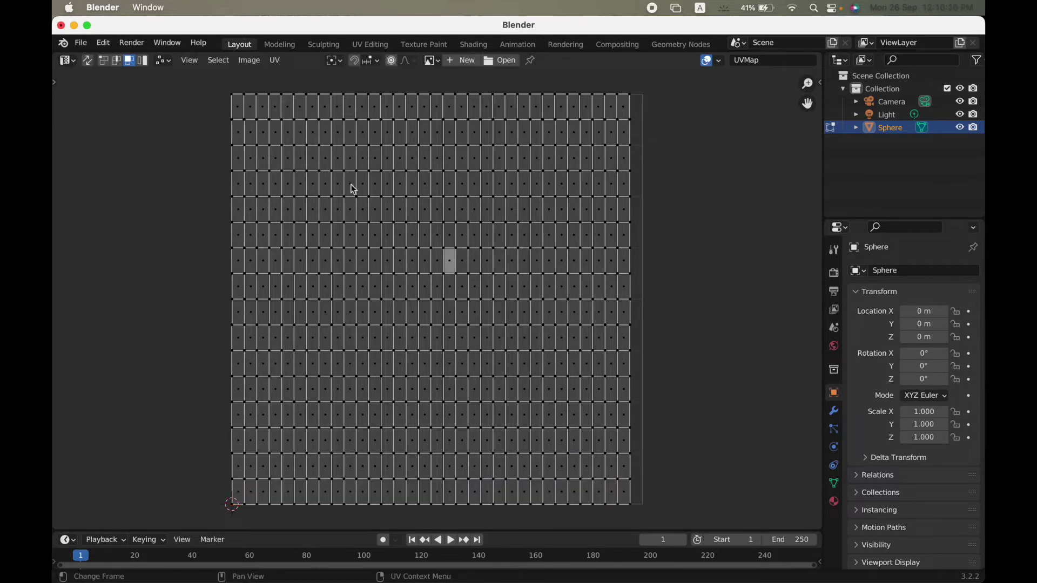
# - Scale all UV faces along X by about 1.03 and move them along X to fit the UV square exactly
pyautogui.press('a')
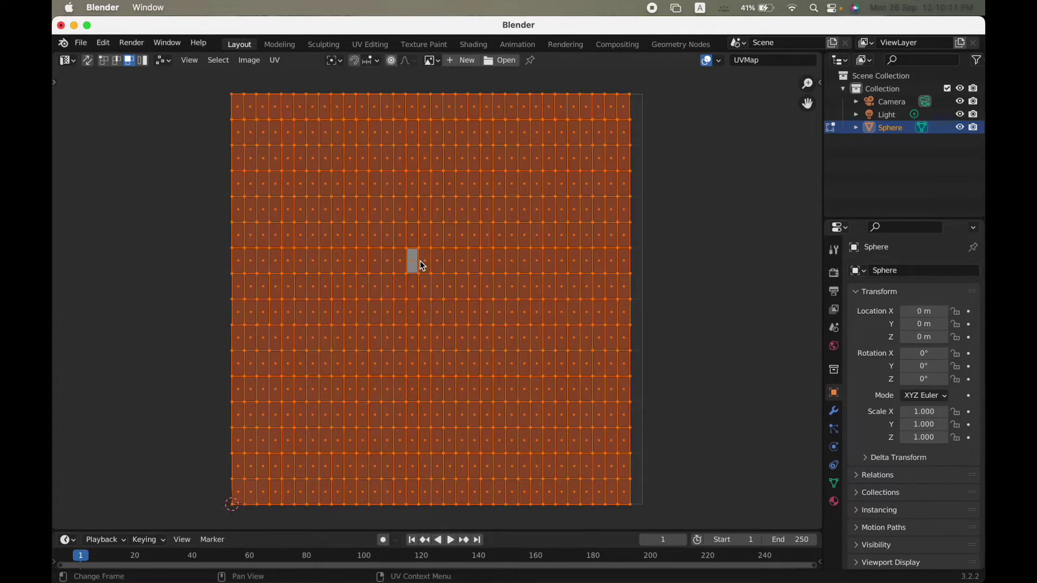
pyautogui.press('s')
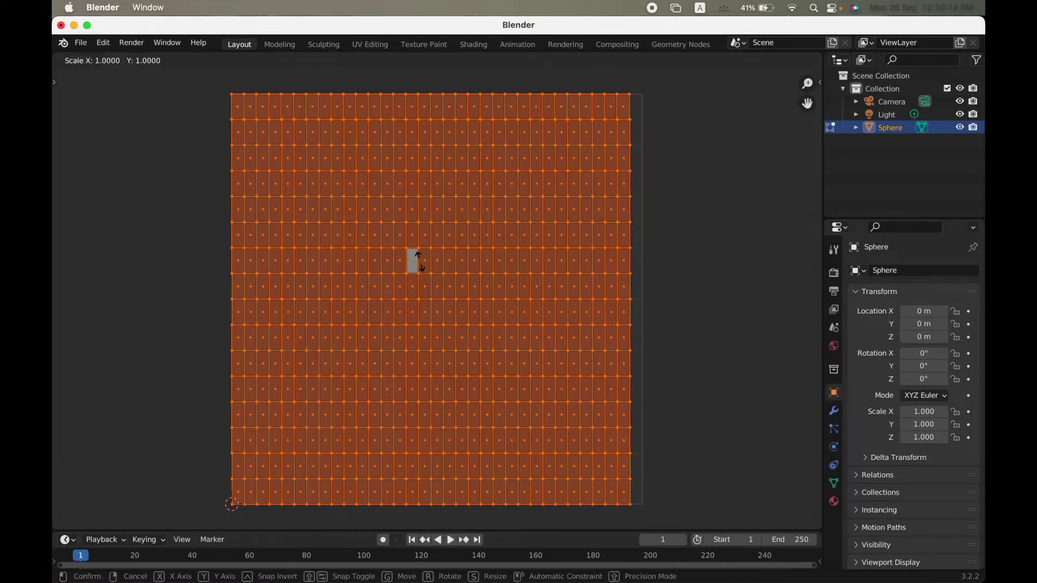
pyautogui.press('x')
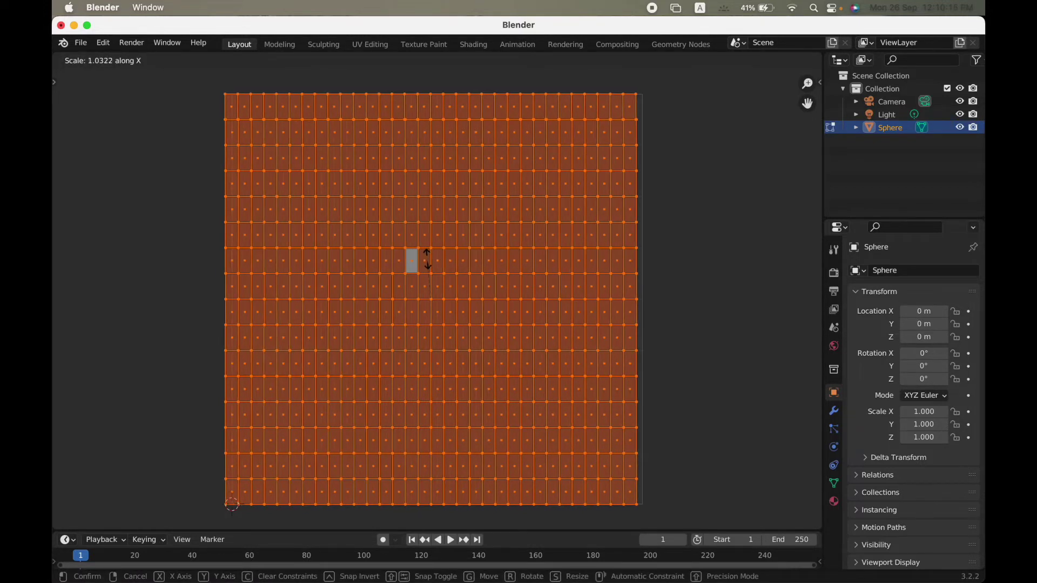
pyautogui.click(427, 259)
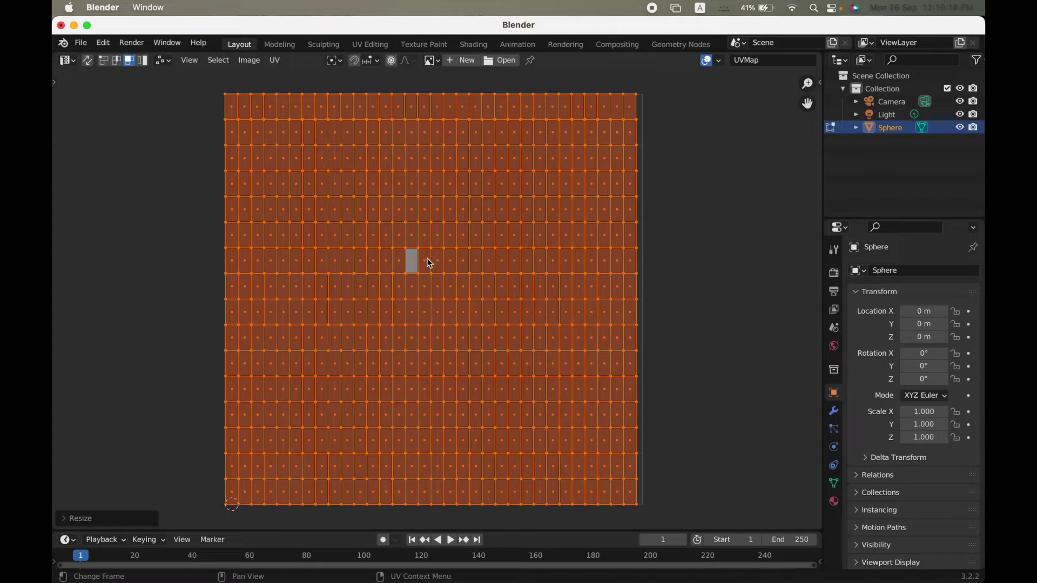
pyautogui.press('g')
pyautogui.press('x')
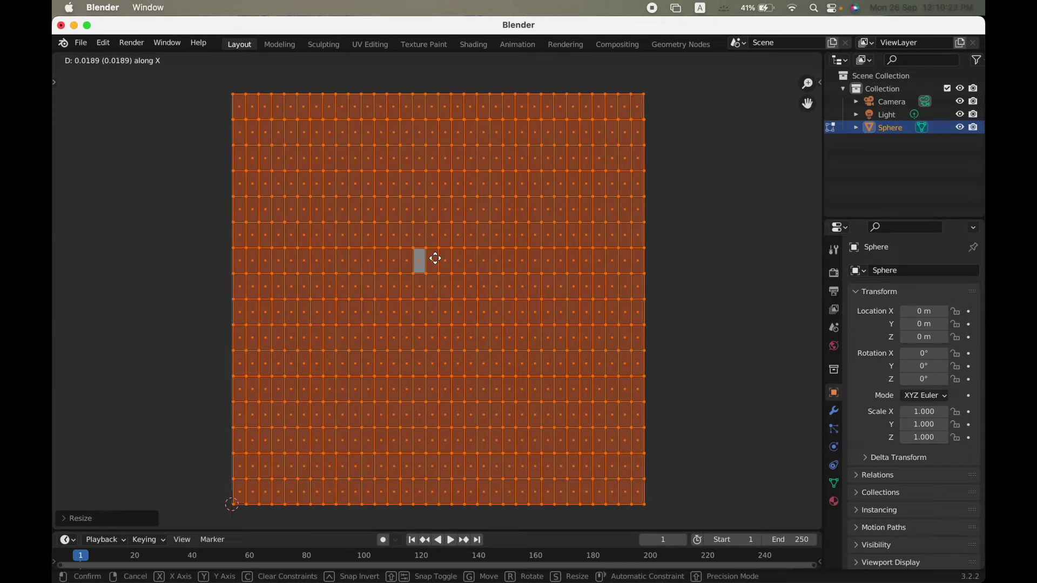
pyautogui.click(433, 259)
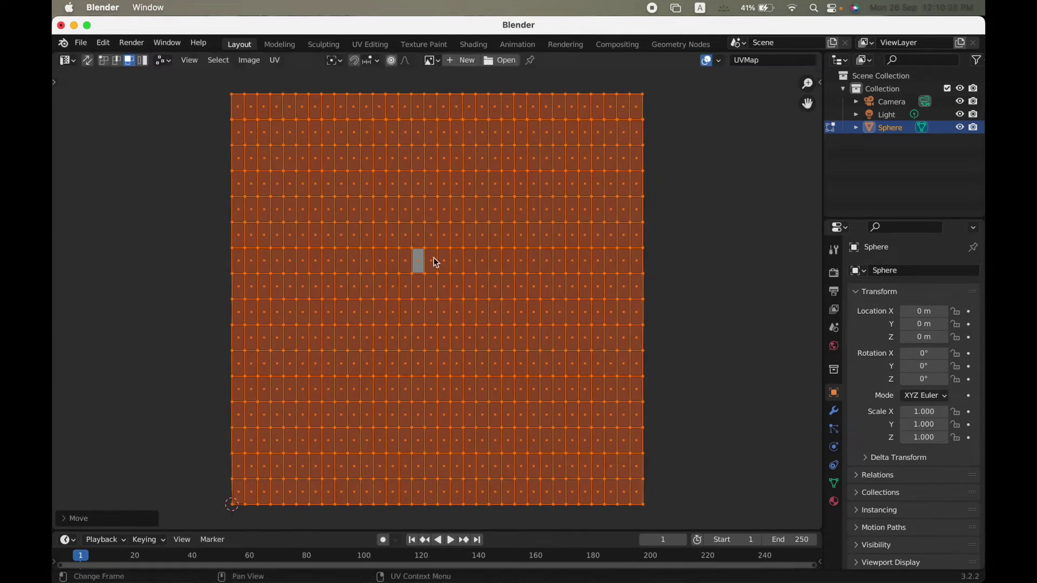
# - Clear the UV selection and load 2k_mercury.jpg from the textures folder as the image behind the UV layout
pyautogui.click(741, 279)
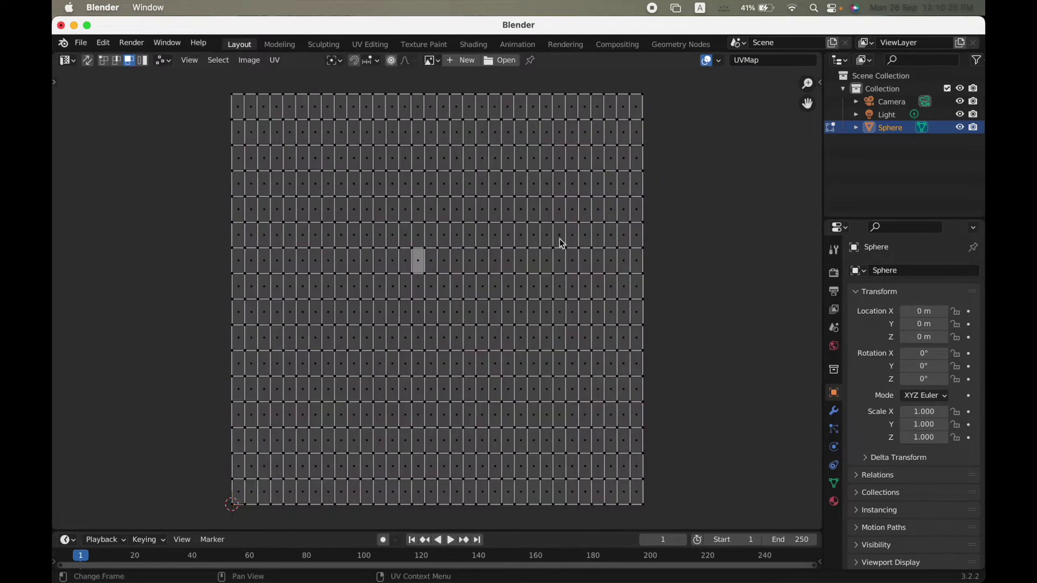
pyautogui.click(493, 64)
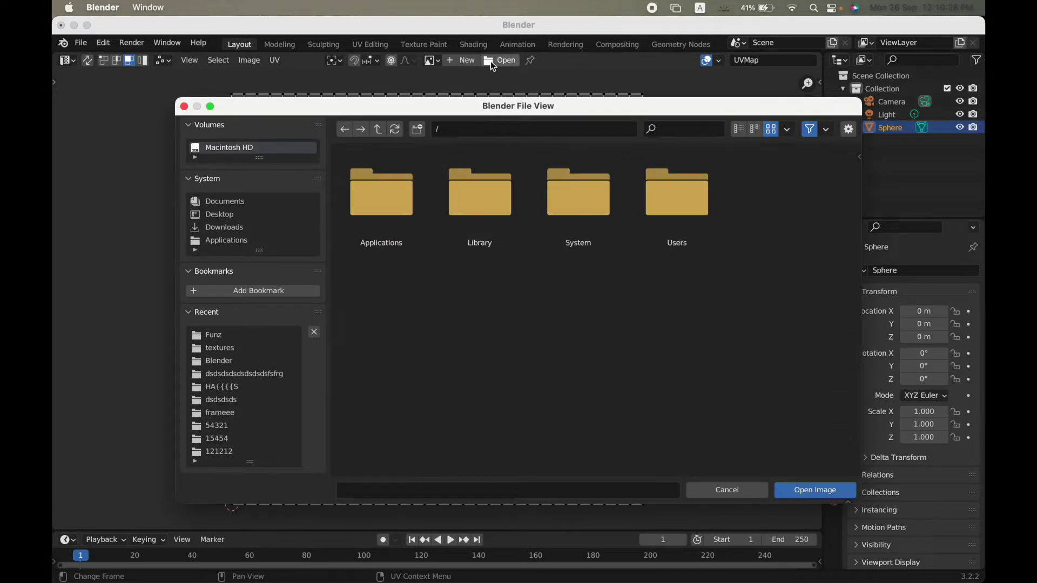
pyautogui.click(251, 347)
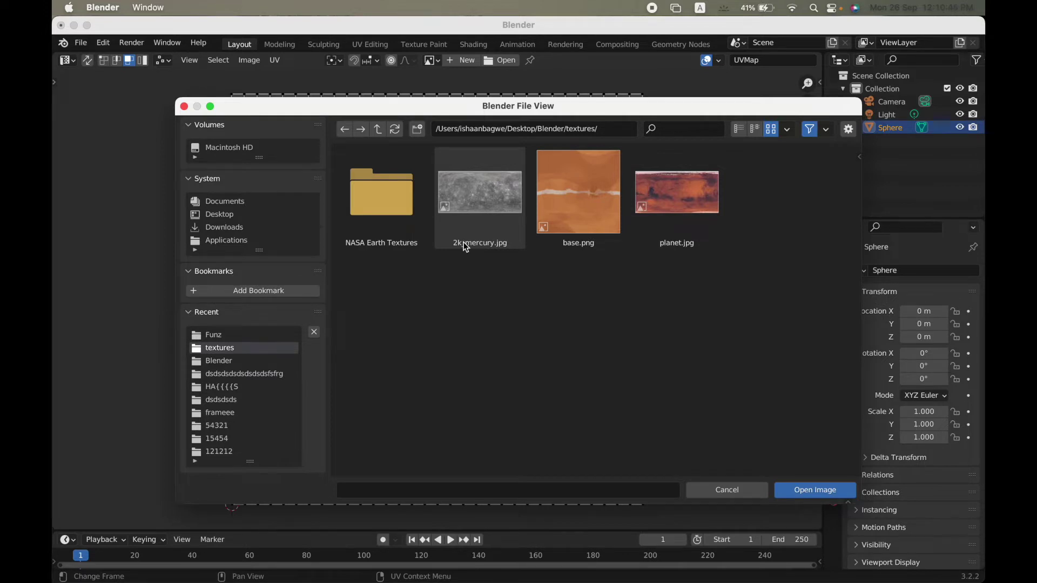
pyautogui.click(494, 219)
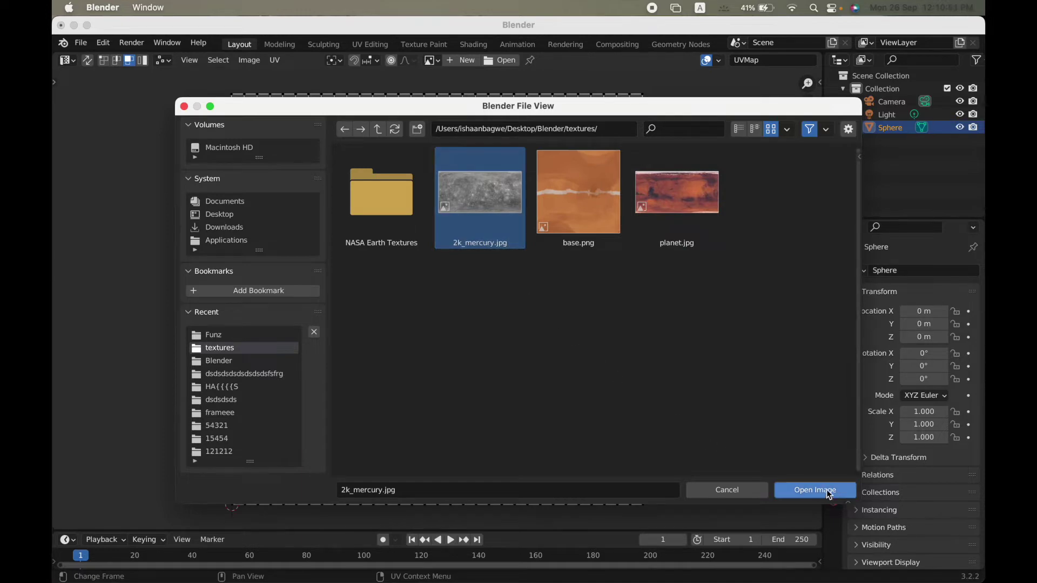
pyautogui.click(826, 495)
pyautogui.click(539, 335)
pyautogui.keyDown('ctrl'); pyautogui.scroll(-11, 539, 335); pyautogui.keyUp('ctrl')
pyautogui.keyDown('ctrl'); pyautogui.scroll(2, 539, 335); pyautogui.keyUp('ctrl')
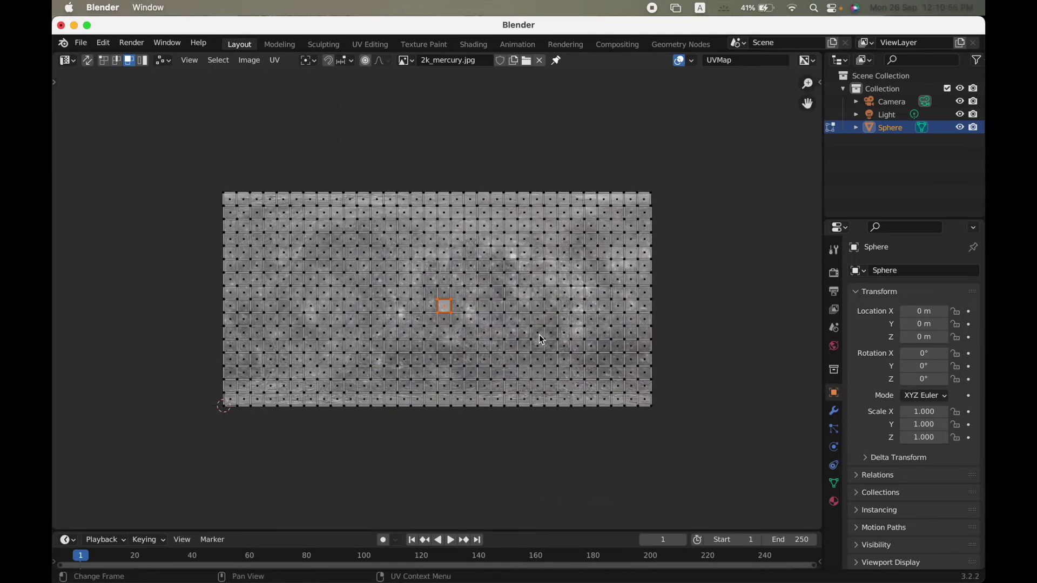
# - Return to the 3D Viewport in Object Mode and display the sphere with rendered shading
pyautogui.click(77, 59)
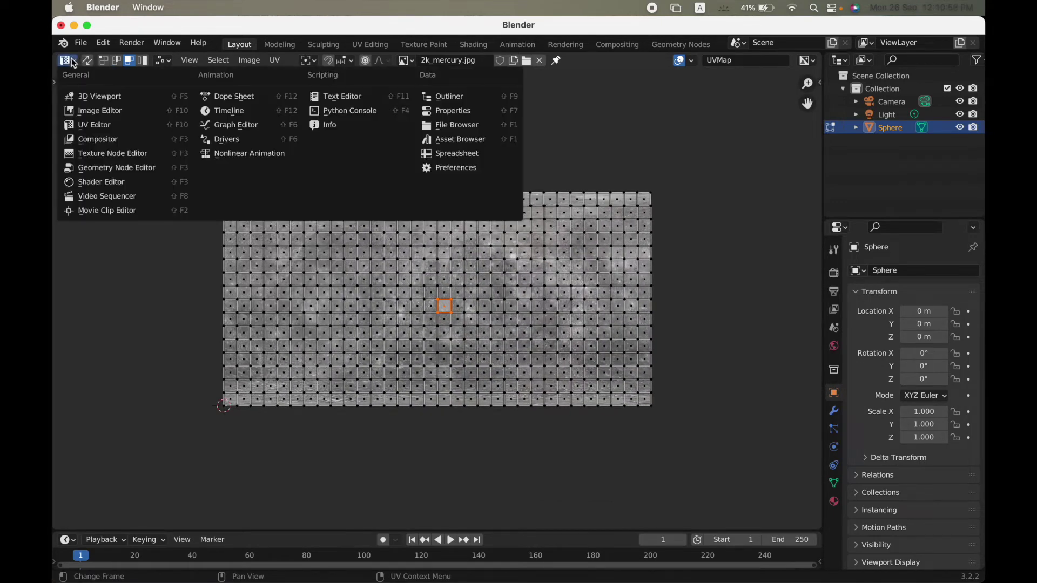
pyautogui.click(100, 100)
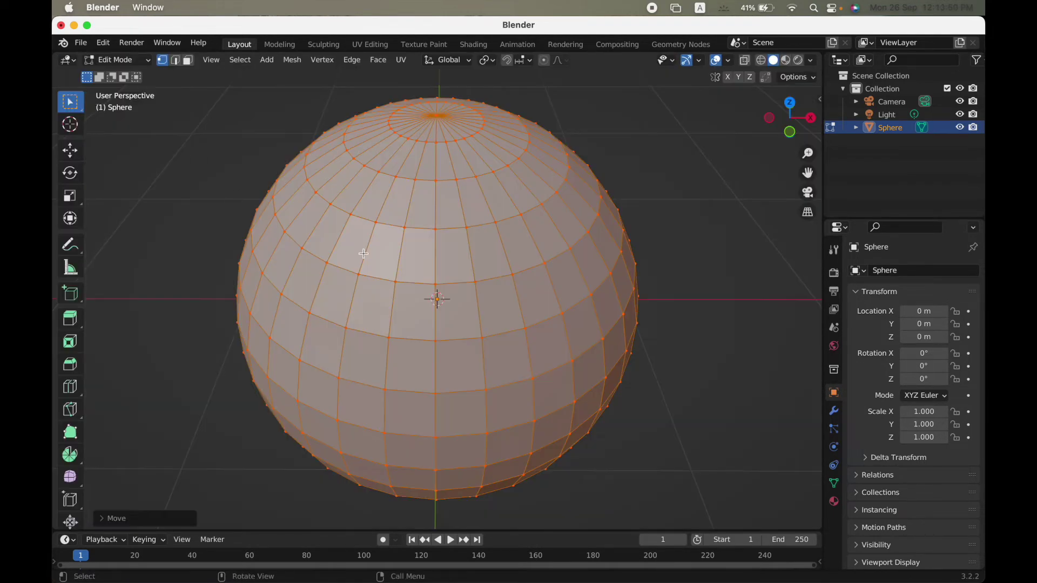
pyautogui.press('Tab')
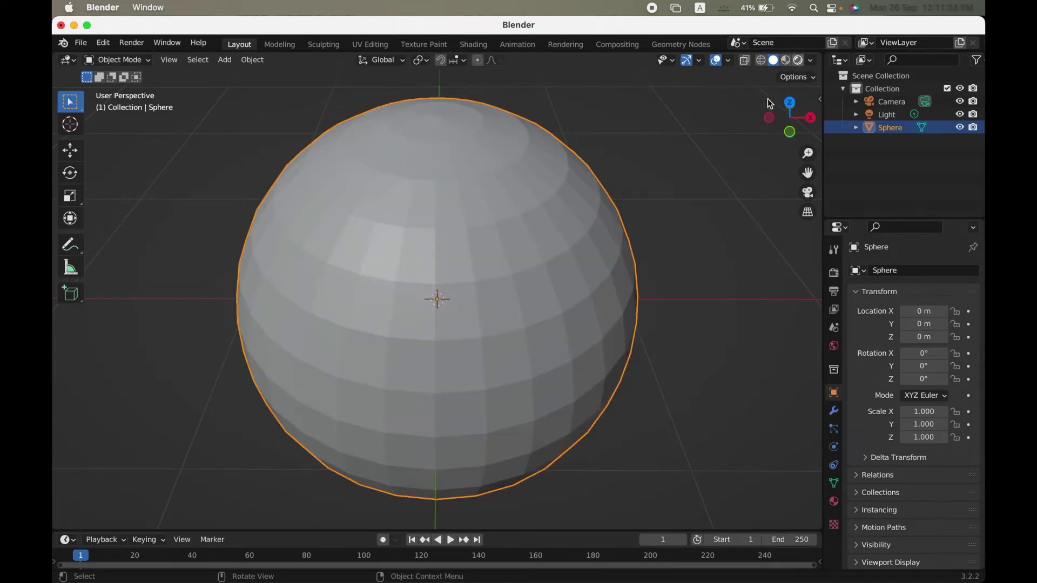
pyautogui.click(798, 60)
pyautogui.hscroll(10, 682, 277)
pyautogui.keyDown('ctrl'); pyautogui.scroll(-1, 682, 276); pyautogui.keyUp('ctrl')
pyautogui.keyDown('ctrl'); pyautogui.scroll(3, 682, 276); pyautogui.keyUp('ctrl')
pyautogui.keyDown('ctrl'); pyautogui.scroll(10, 682, 277); pyautogui.keyUp('ctrl')
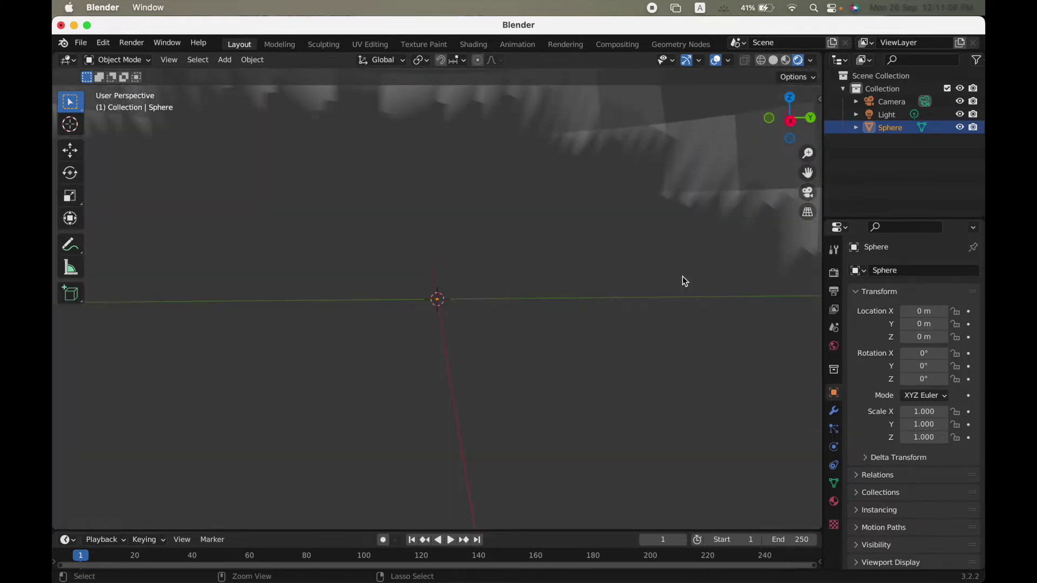
# - Deselect the sphere's geometry in Edit Mode and give the sphere a new material with a Diffuse BSDF surface
pyautogui.press('Tab')
pyautogui.scroll(-10, 682, 276)
pyautogui.hotkey('alt', 'a')
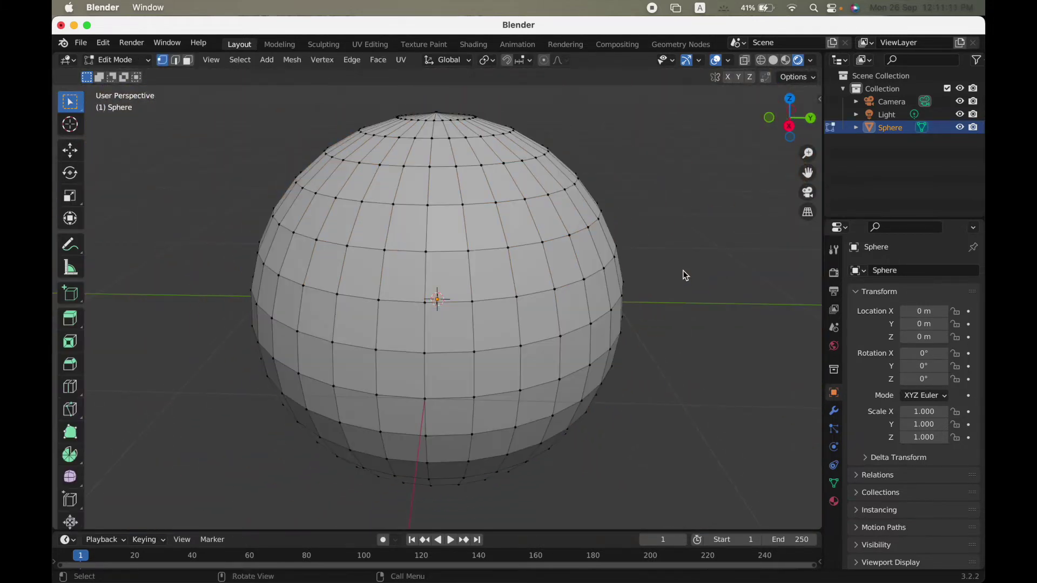
pyautogui.hscroll(5, 684, 275)
pyautogui.click(835, 502)
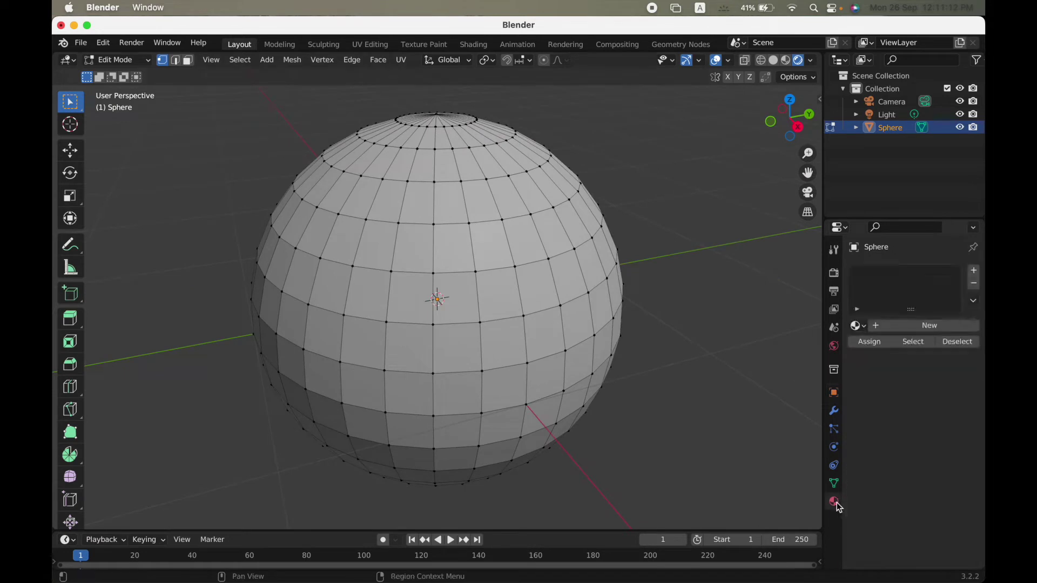
pyautogui.press('Tab')
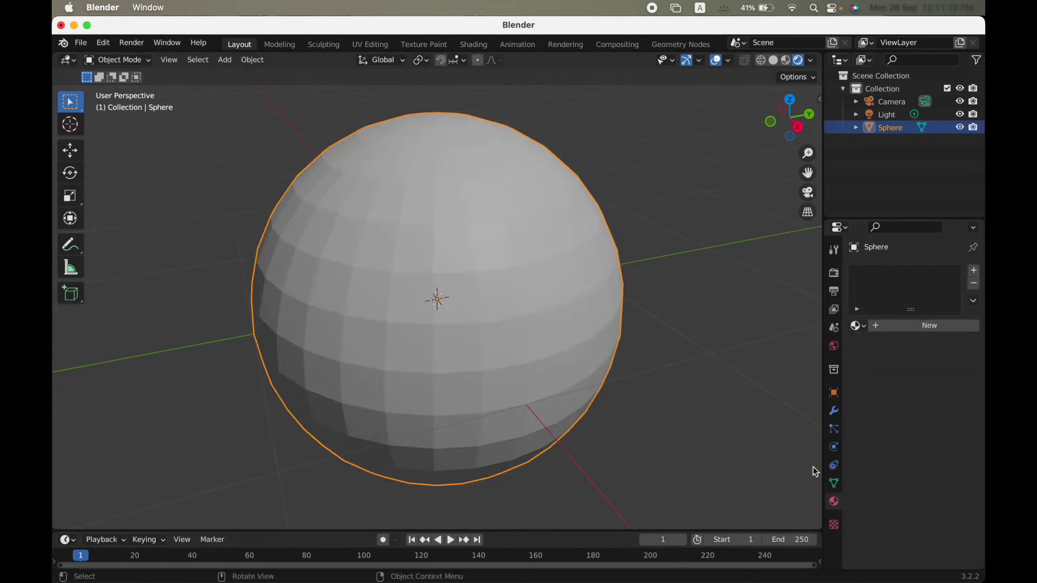
pyautogui.click(904, 327)
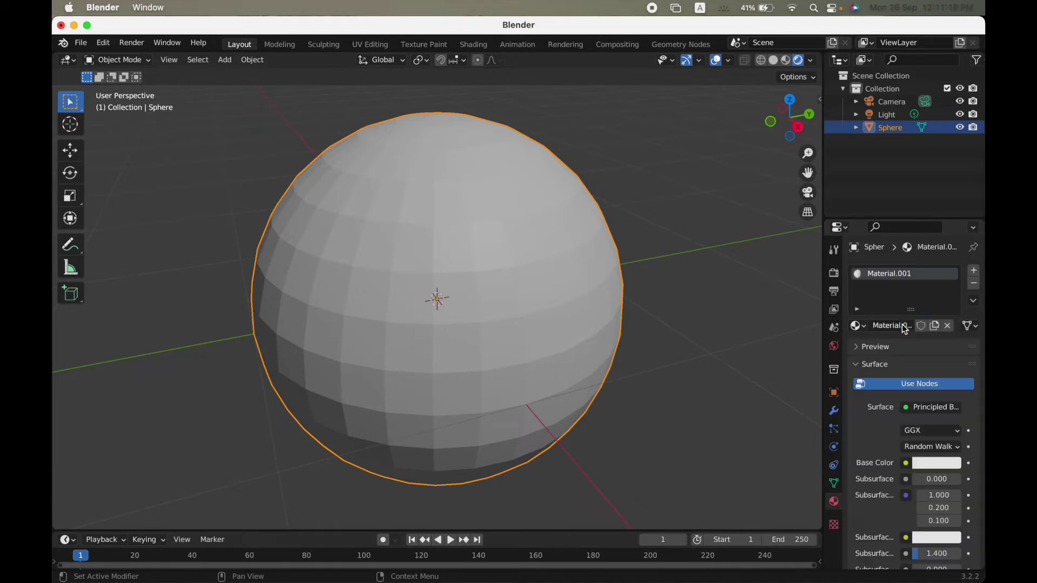
pyautogui.click(942, 408)
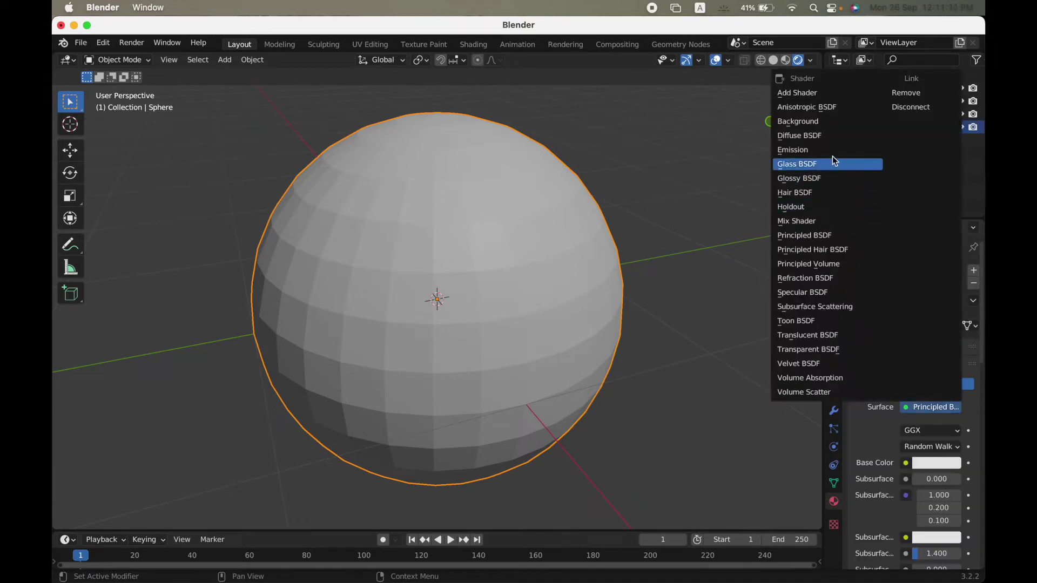
pyautogui.click(825, 136)
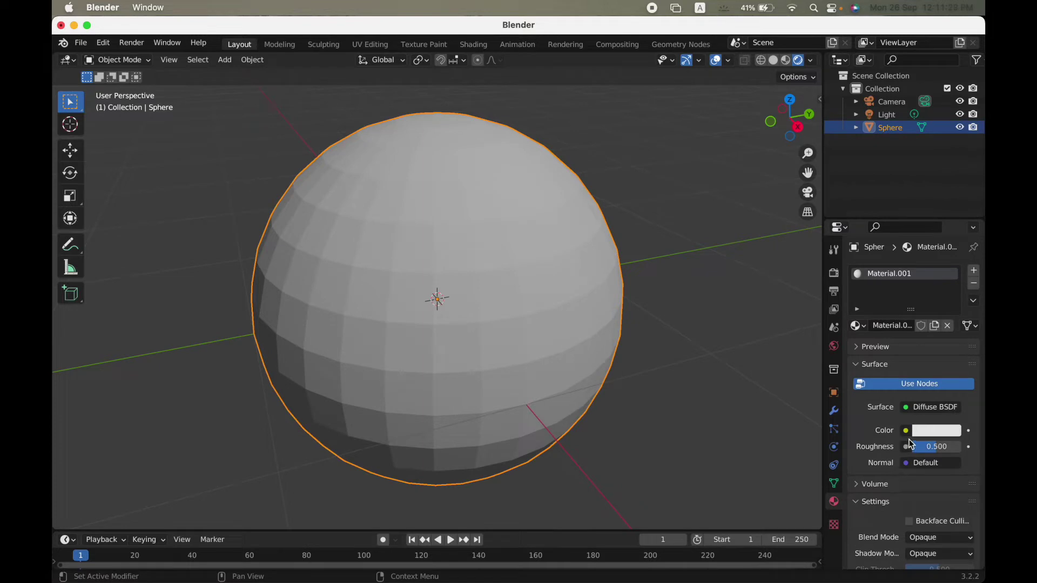
# - Feed the material's Color from an Image Texture that uses the already loaded 2k_mercury.jpg
pyautogui.click(907, 431)
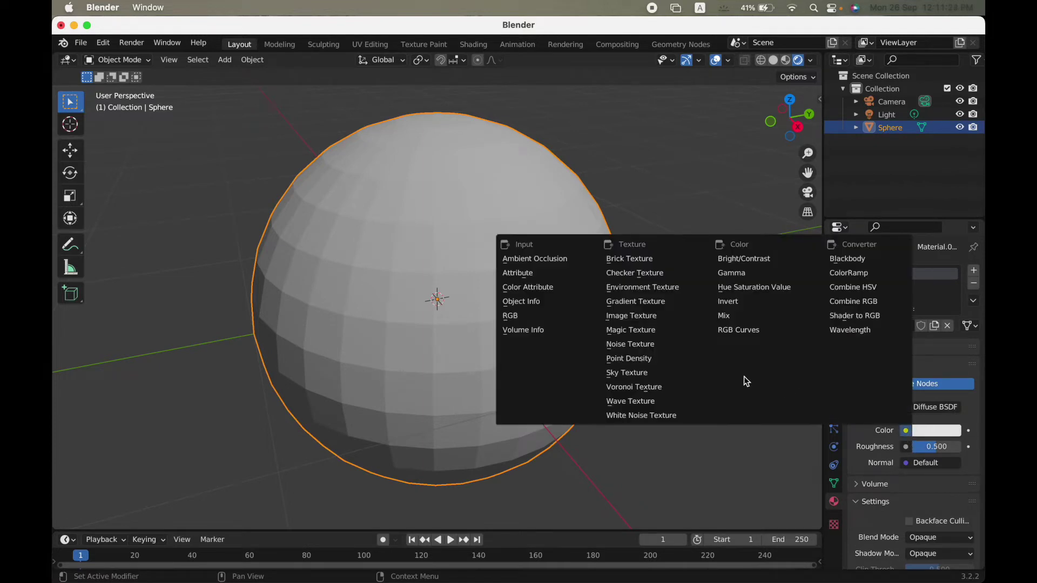
pyautogui.click(905, 431)
pyautogui.click(655, 315)
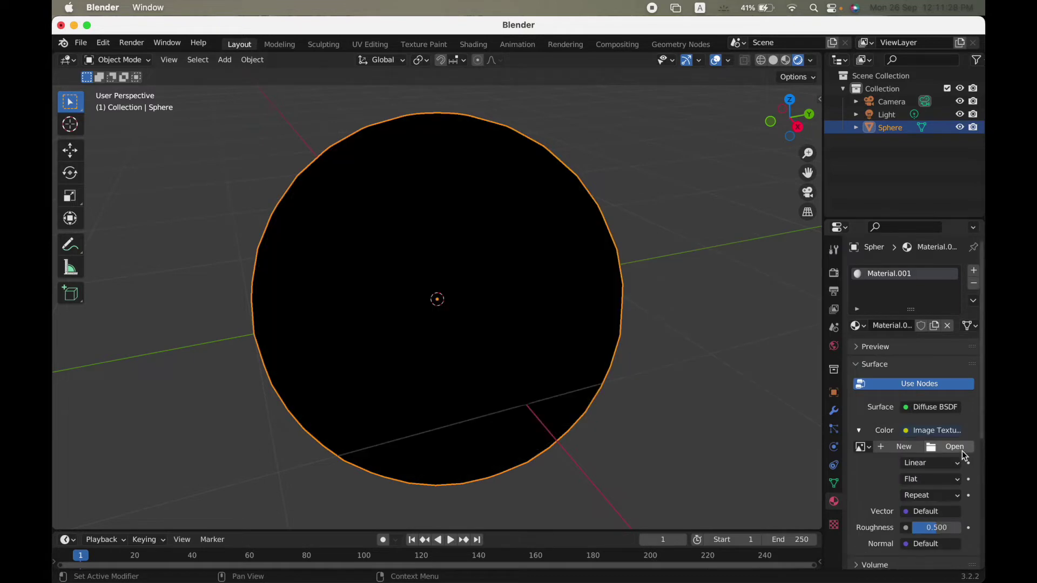
pyautogui.click(962, 449)
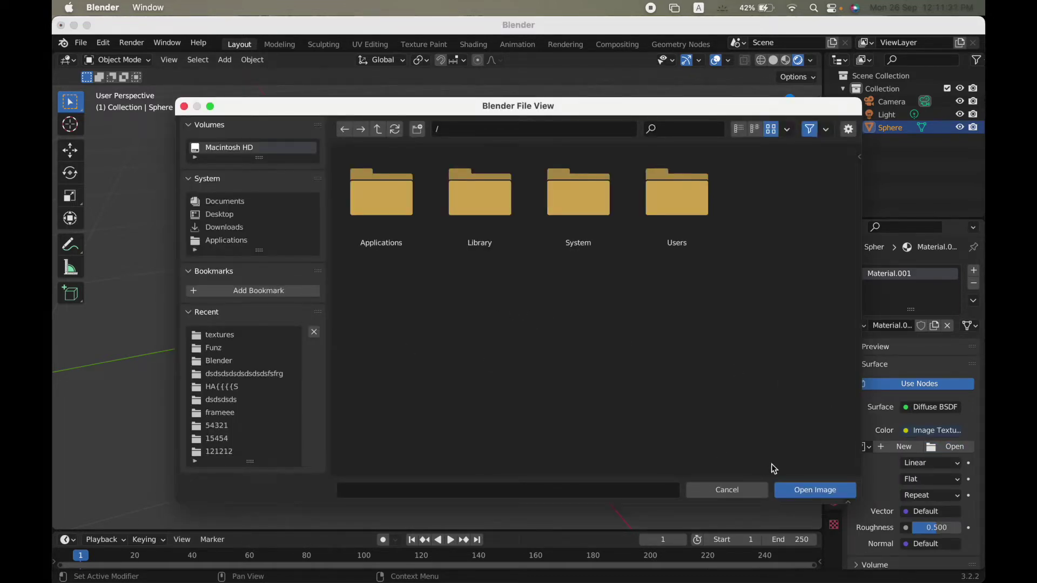
pyautogui.click(725, 488)
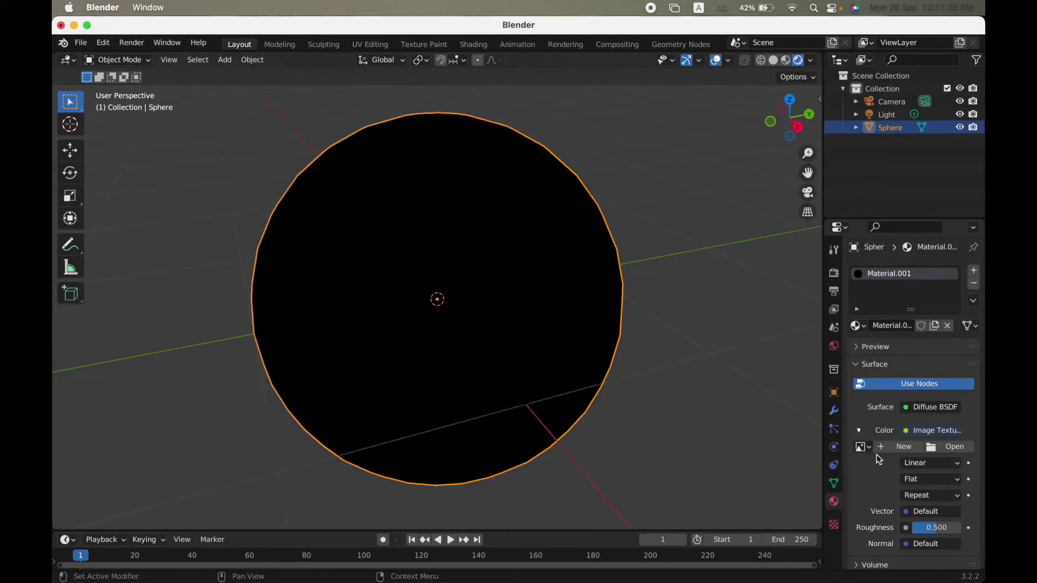
pyautogui.click(863, 448)
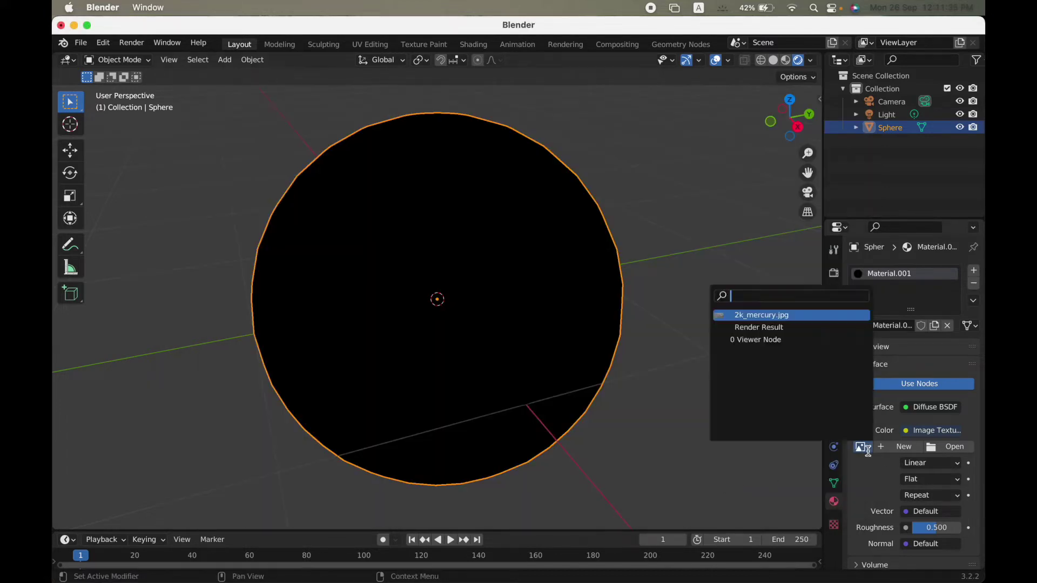
pyautogui.click(781, 315)
# - Examine the Mercury texture on the sphere from the sides and the pole for seams or distortion
pyautogui.scroll(5, 780, 313)
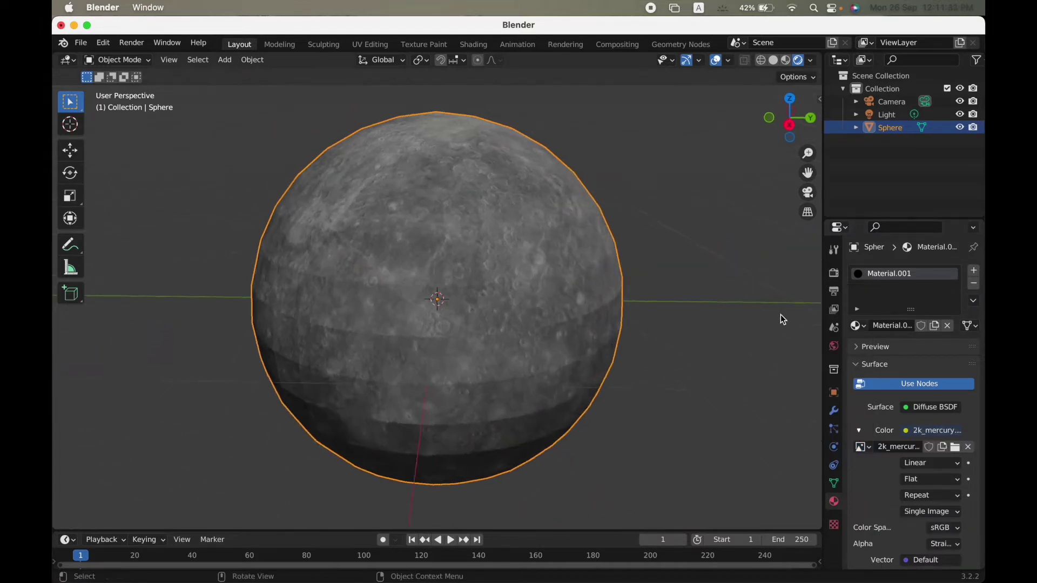
pyautogui.hscroll(10, 780, 313)
pyautogui.hscroll(-8, 780, 313)
pyautogui.hscroll(8, 780, 313)
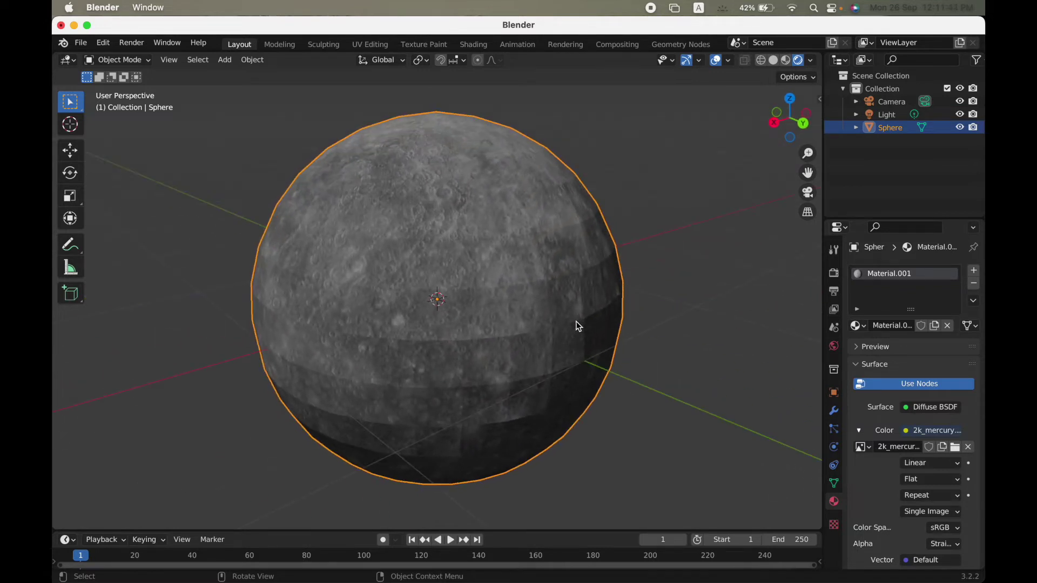
pyautogui.hscroll(5, 585, 329)
pyautogui.scroll(8, 584, 329)
pyautogui.hscroll(-5, 585, 328)
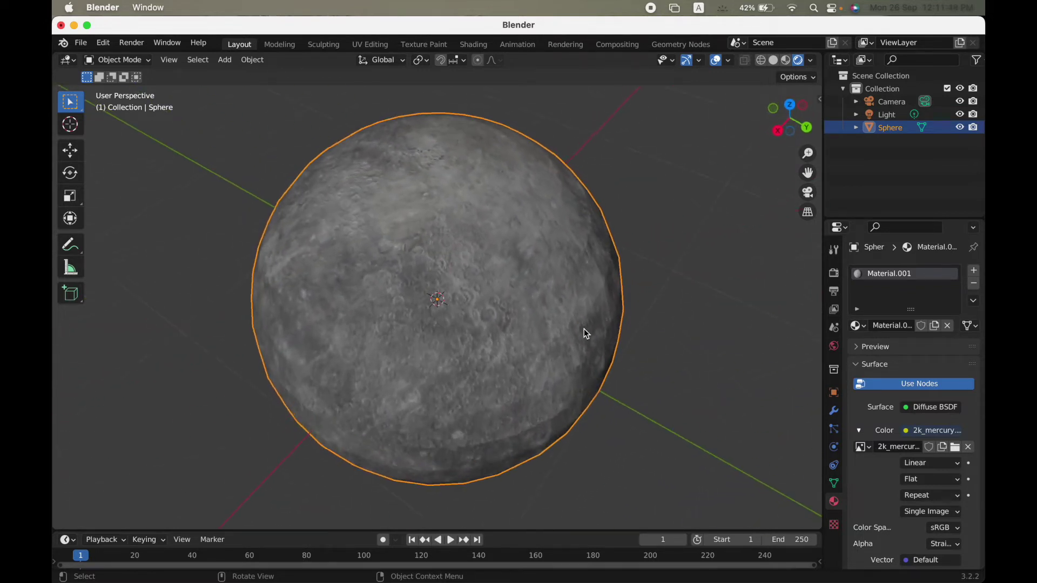
pyautogui.scroll(-6, 584, 329)
pyautogui.scroll(5, 584, 329)
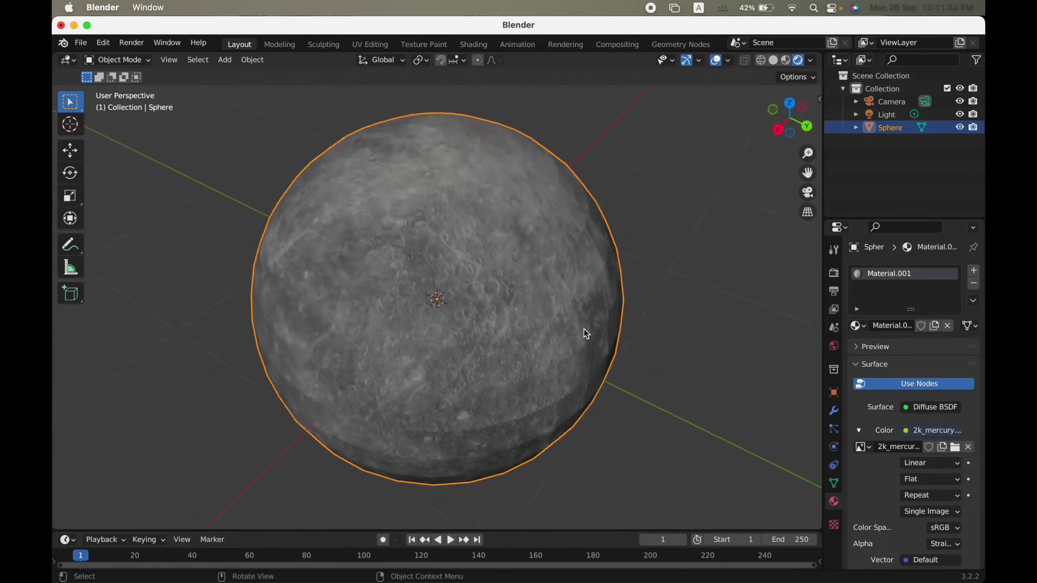
pyautogui.scroll(-10, 584, 329)
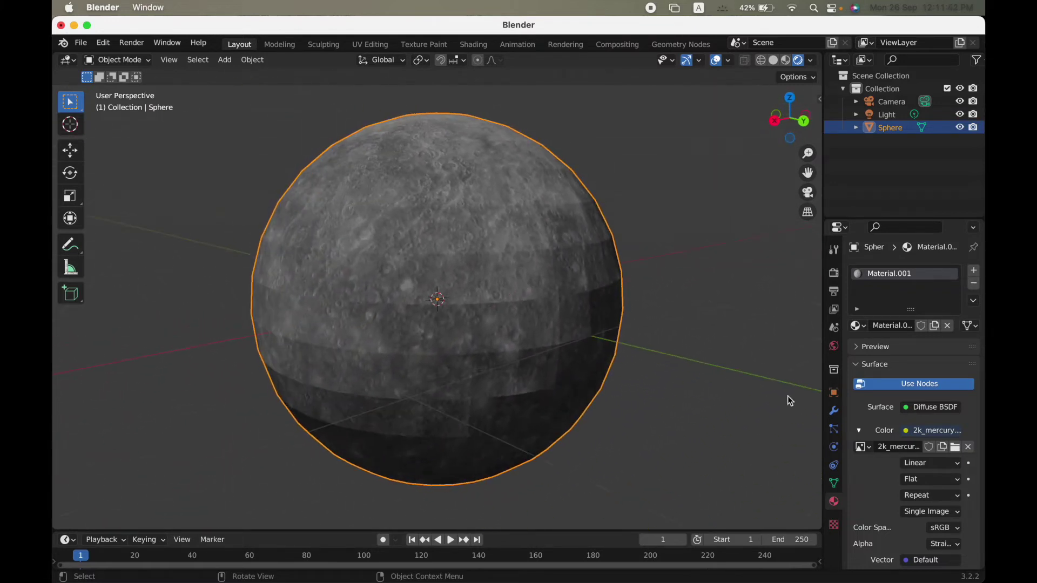
# - Add a Subdivision Surface modifier to the sphere with viewport and render levels of 3
pyautogui.click(833, 411)
pyautogui.click(947, 270)
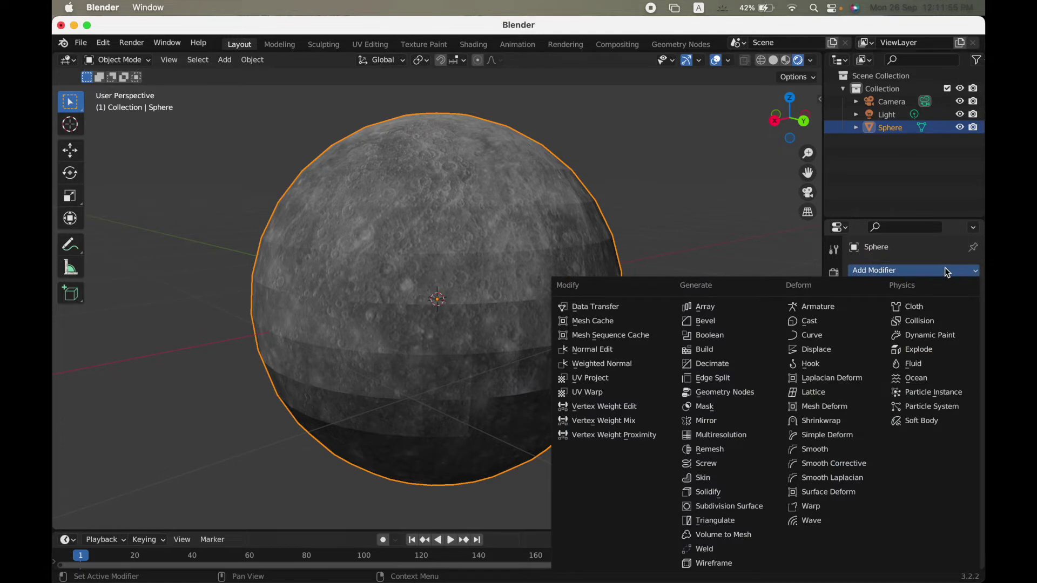
pyautogui.click(761, 511)
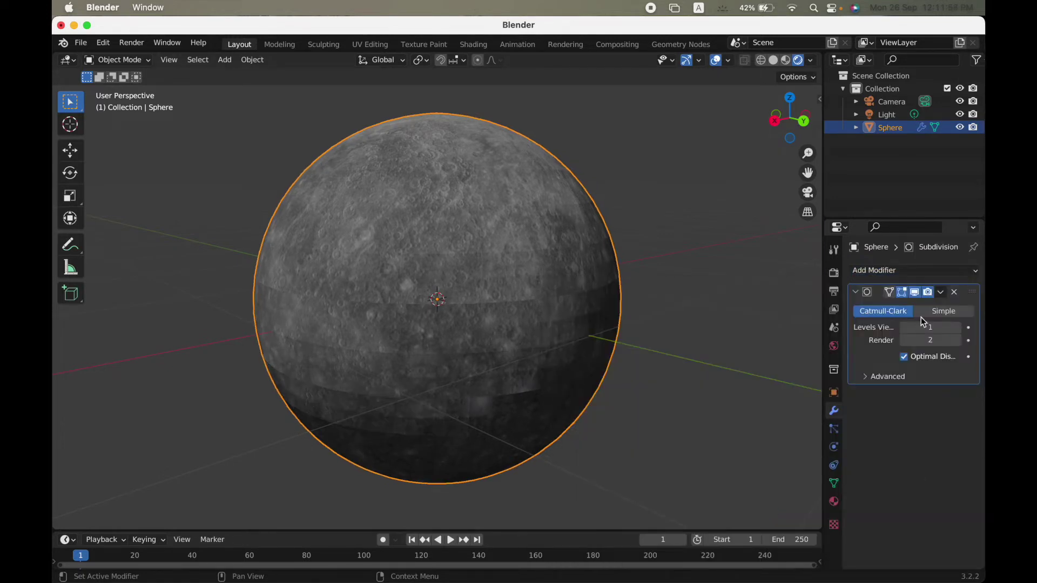
pyautogui.write('3')
pyautogui.press('Return')
pyautogui.click(942, 342)
pyautogui.write('3')
pyautogui.press('Return')
# - Set the Subdivision modifier's viewport and render levels to 4
pyautogui.moveTo(688, 438); pyautogui.dragTo(657, 426, button='middle')
pyautogui.scroll(5, 655, 420)
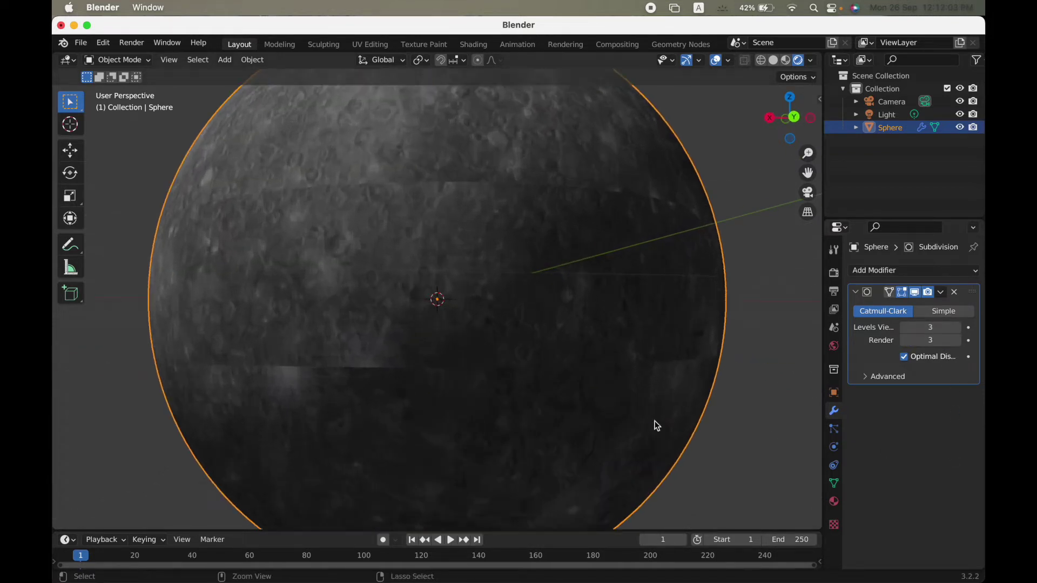
pyautogui.click(957, 327)
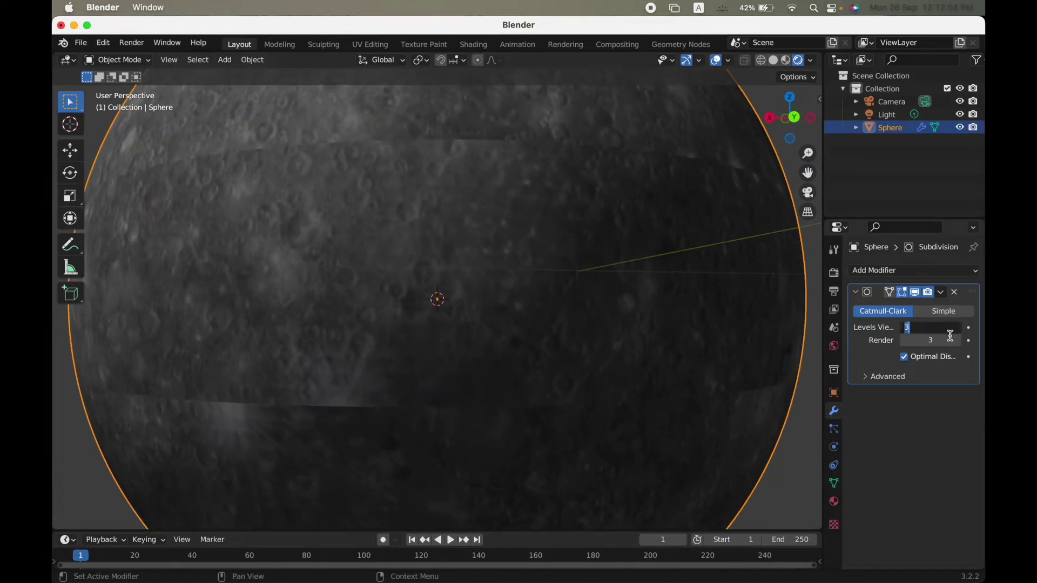
pyautogui.click(946, 342)
pyautogui.write('4')
pyautogui.press('Return')
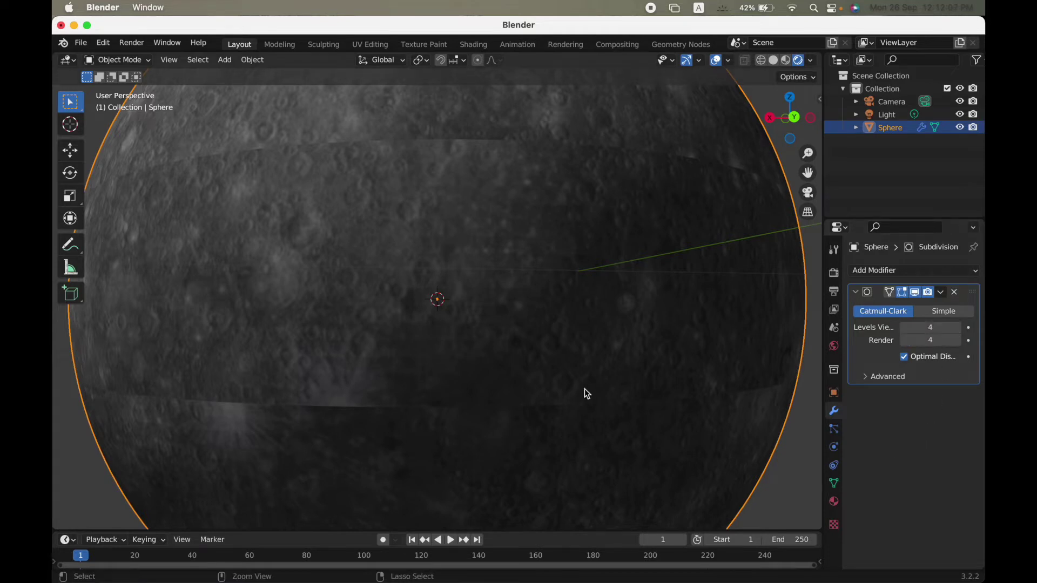
# - Examine the smoothed, textured sphere from several angles and distances
pyautogui.scroll(-5, 585, 388)
pyautogui.hscroll(-10, 584, 388)
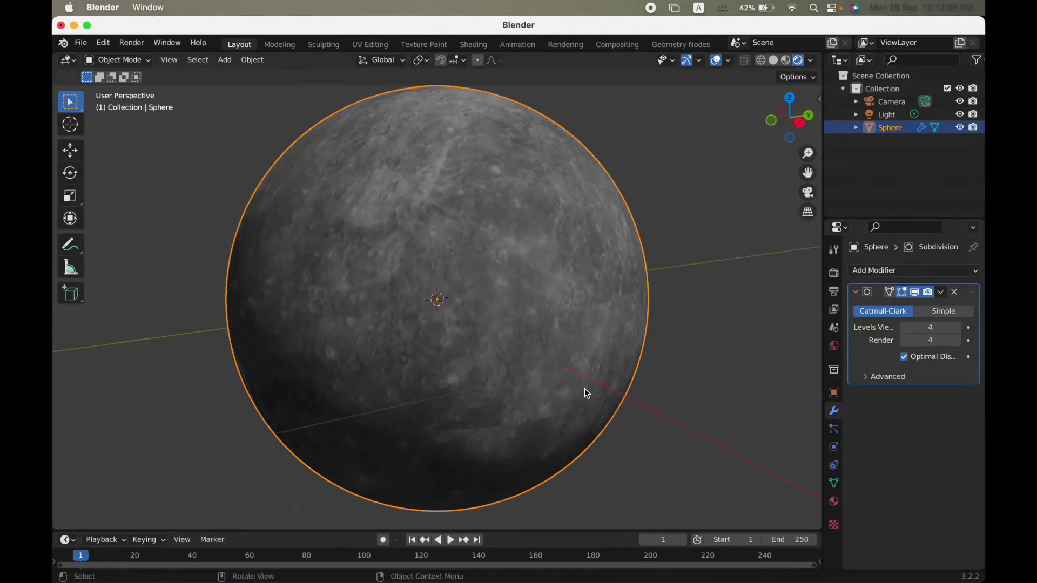
pyautogui.scroll(-4, 584, 388)
pyautogui.scroll(10, 584, 387)
pyautogui.hscroll(-5, 584, 388)
pyautogui.scroll(-5, 584, 388)
pyautogui.scroll(5, 585, 387)
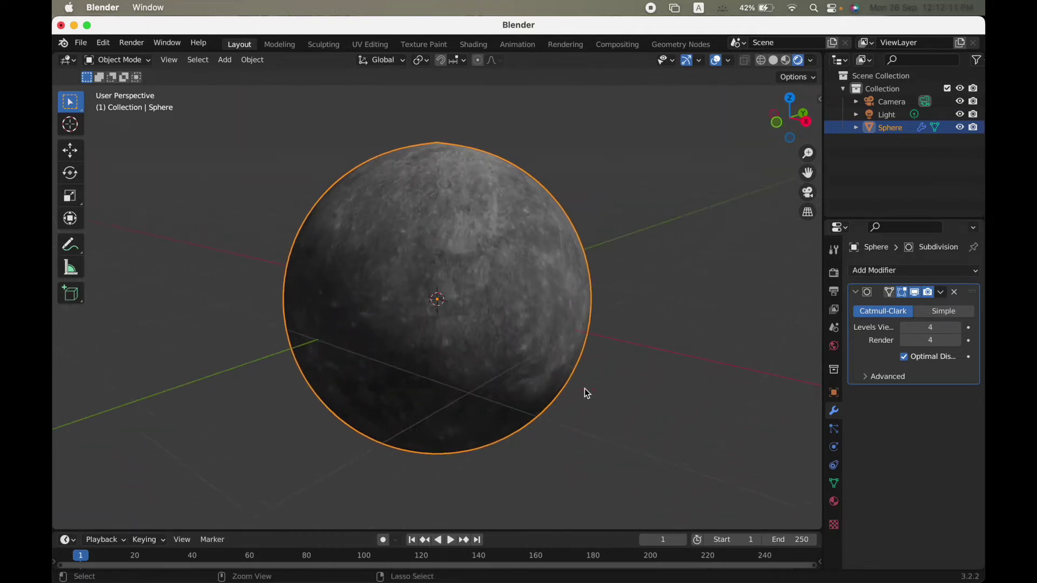
# - Change the scene's point light to the Sun type
pyautogui.click(886, 115)
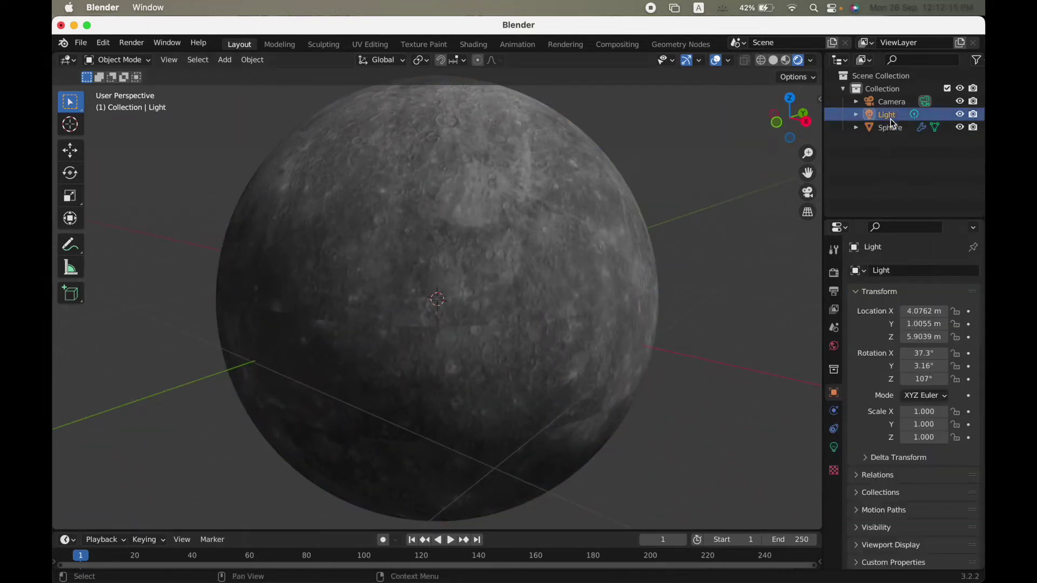
pyautogui.click(834, 448)
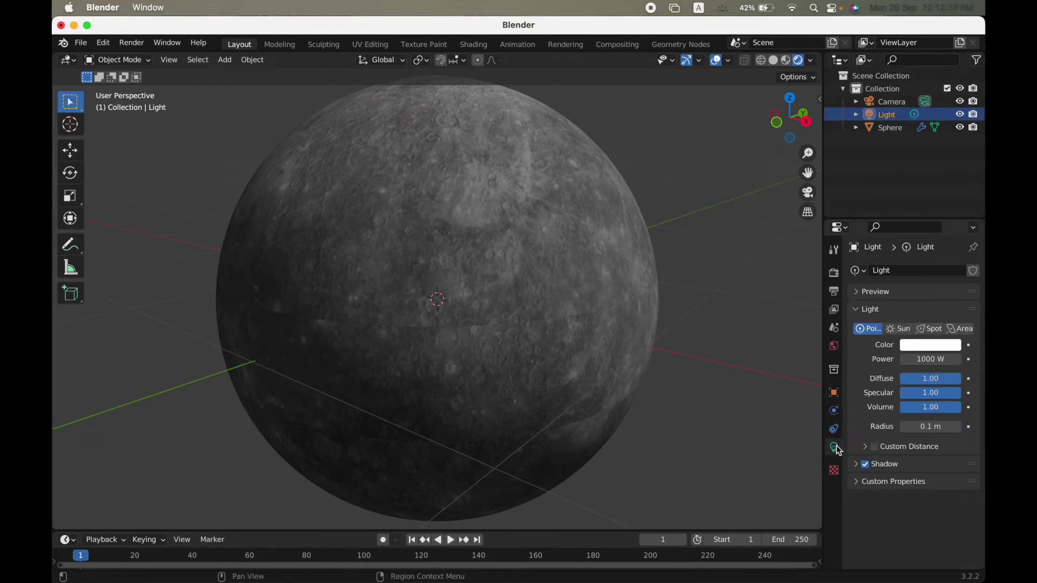
pyautogui.click(899, 328)
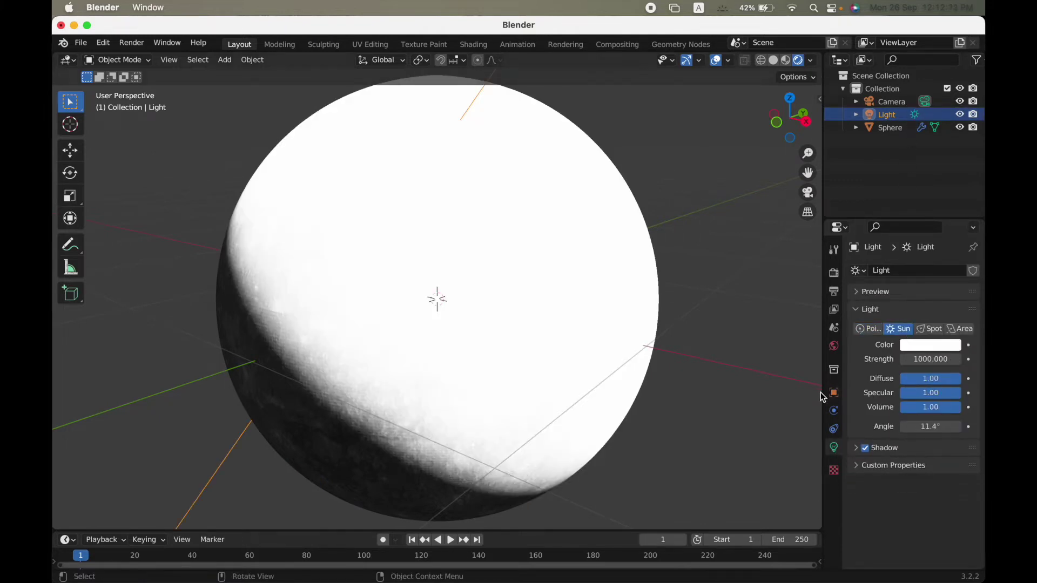
# - Enable Bloom in the scene's Eevee render settings
pyautogui.click(834, 272)
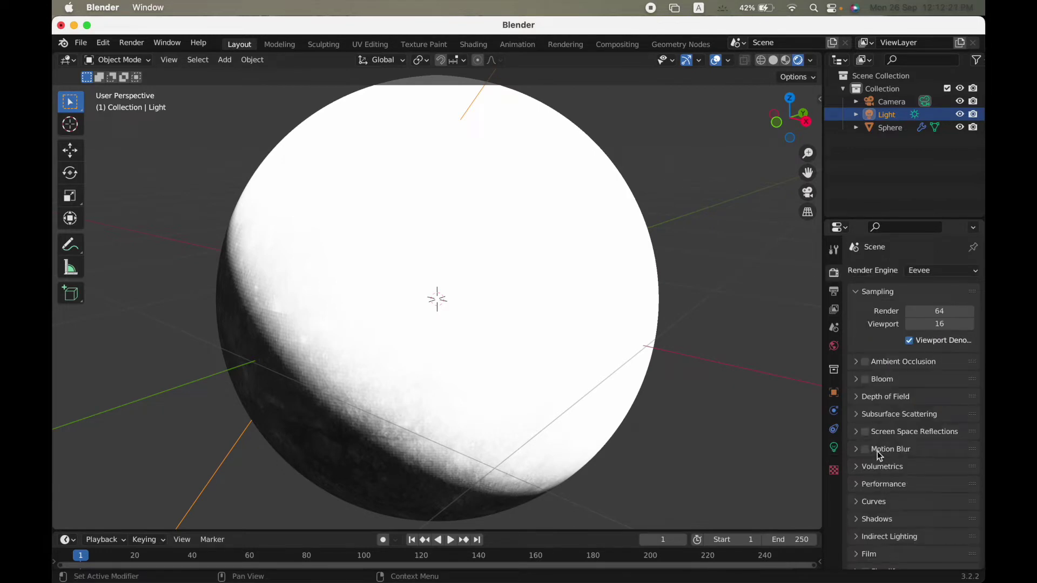
pyautogui.click(871, 383)
pyautogui.click(865, 379)
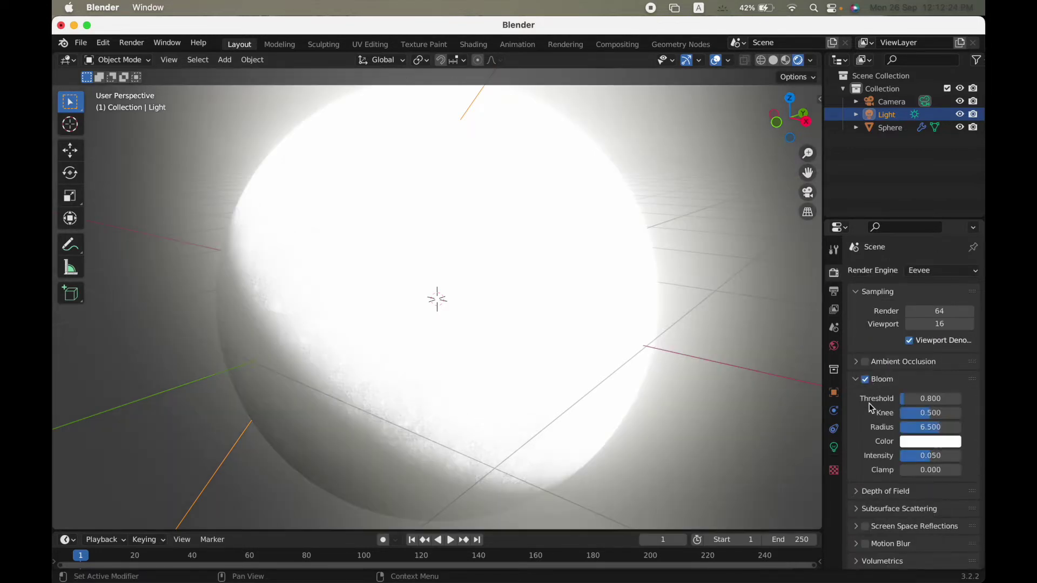
# - Set the sun light's strength to 22 and check the planet's brightness
pyautogui.click(834, 447)
pyautogui.scroll(-4, 695, 403)
pyautogui.hscroll(5, 695, 402)
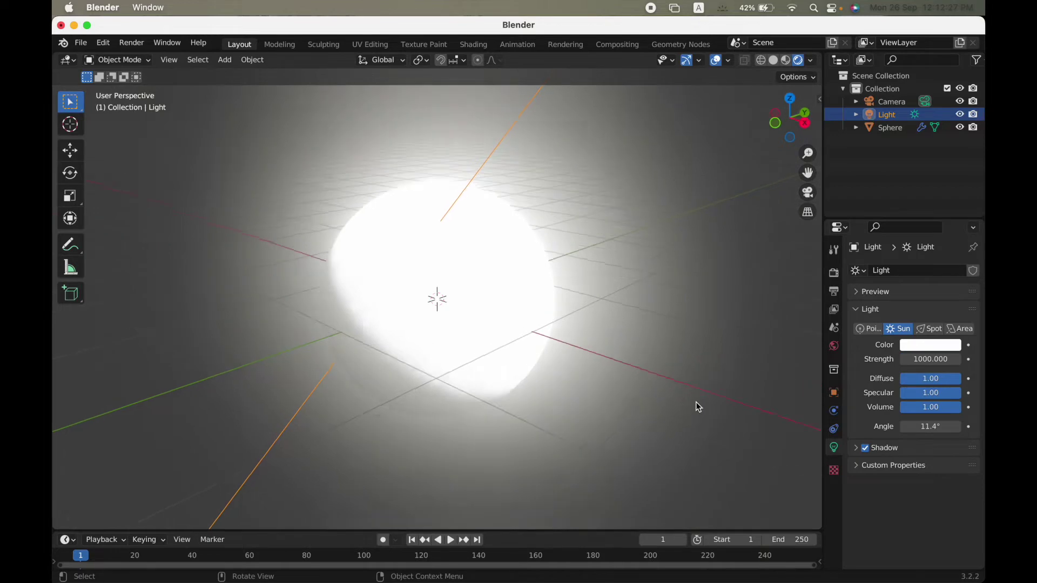
pyautogui.click(930, 362)
pyautogui.write('22')
pyautogui.press('Return')
pyautogui.scroll(8, 529, 442)
pyautogui.scroll(-5, 531, 439)
# - Set the sun light's strength to 25 and check the planet's glow from several angles
pyautogui.click(918, 359)
pyautogui.write('25')
pyautogui.press('Return')
pyautogui.scroll(-3, 623, 365)
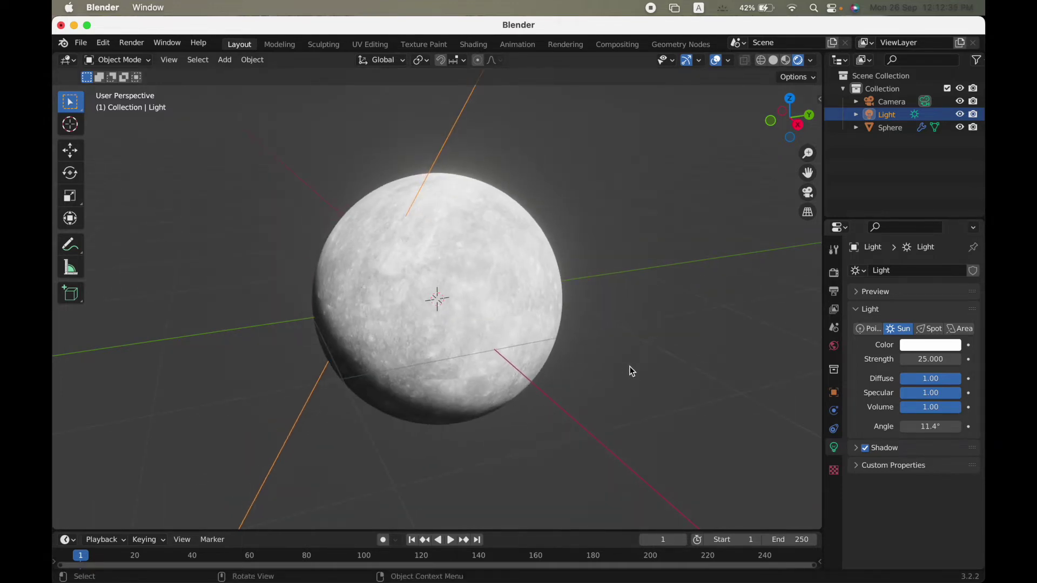
pyautogui.hscroll(-10, 630, 367)
pyautogui.hscroll(5, 630, 366)
pyautogui.hscroll(10, 630, 366)
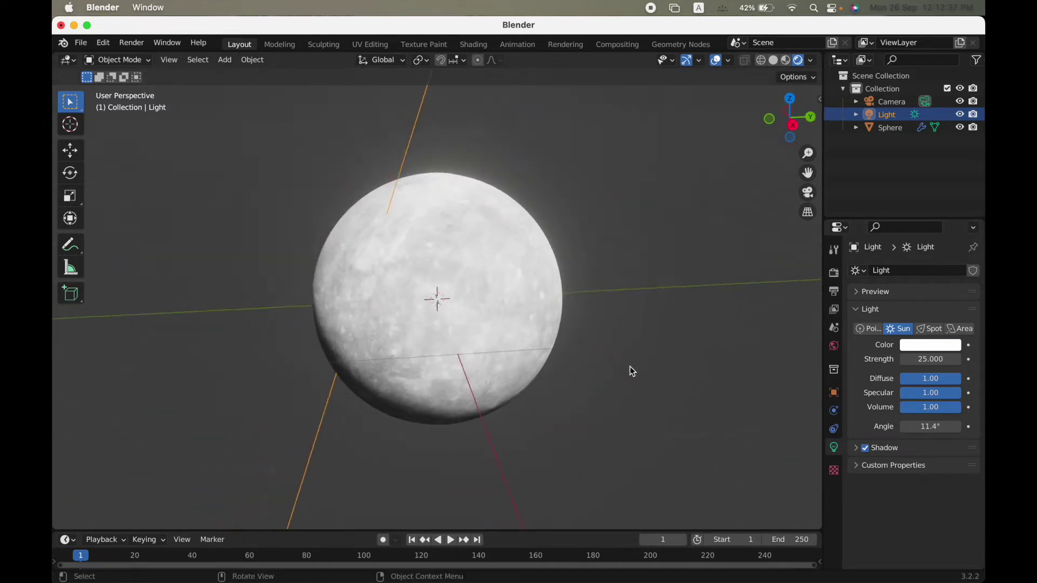
# - Assign an Environment Texture to the world background's color
pyautogui.click(837, 295)
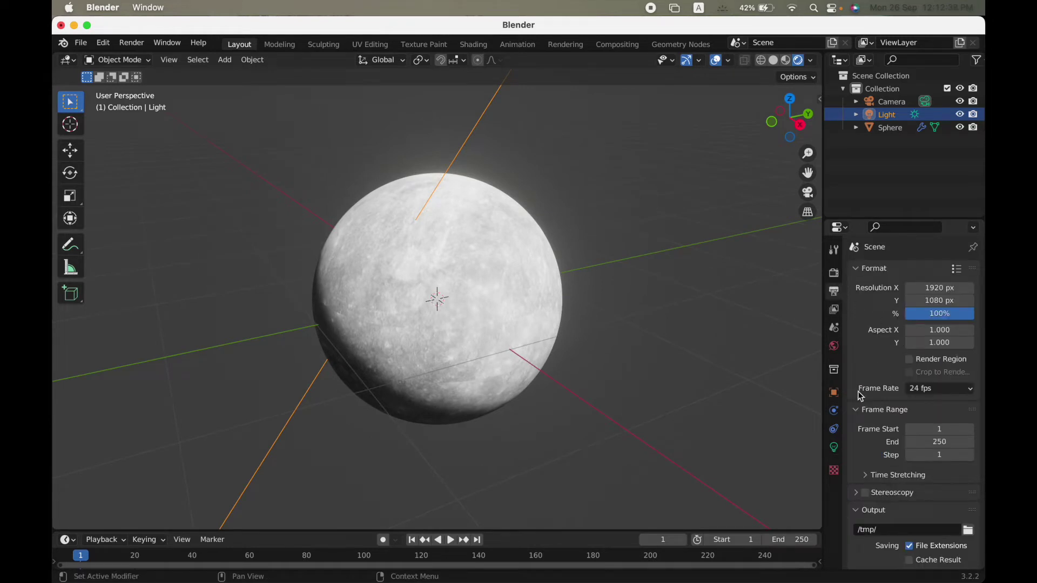
pyautogui.click(833, 347)
pyautogui.click(909, 334)
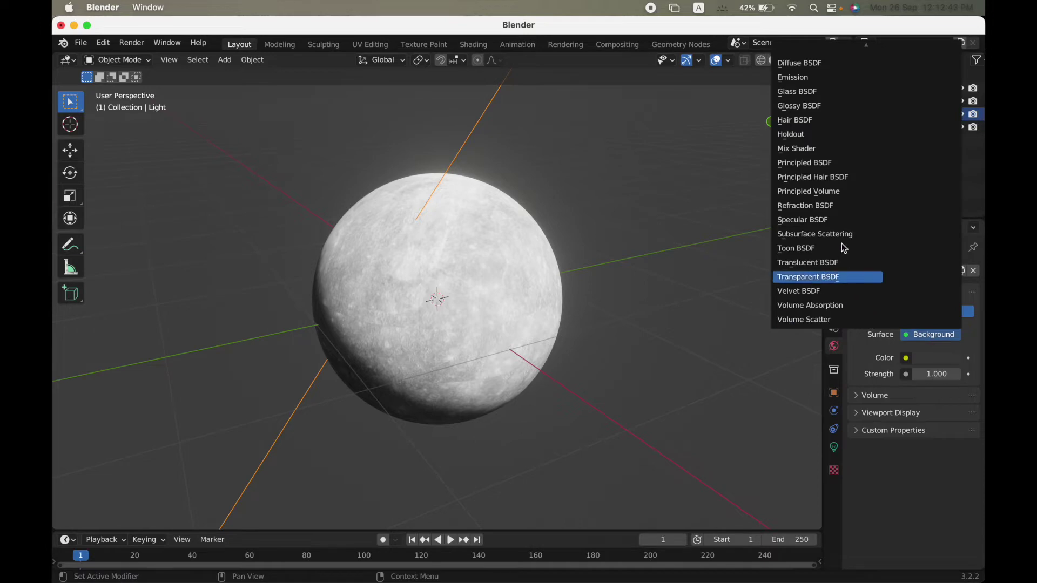
pyautogui.click(905, 358)
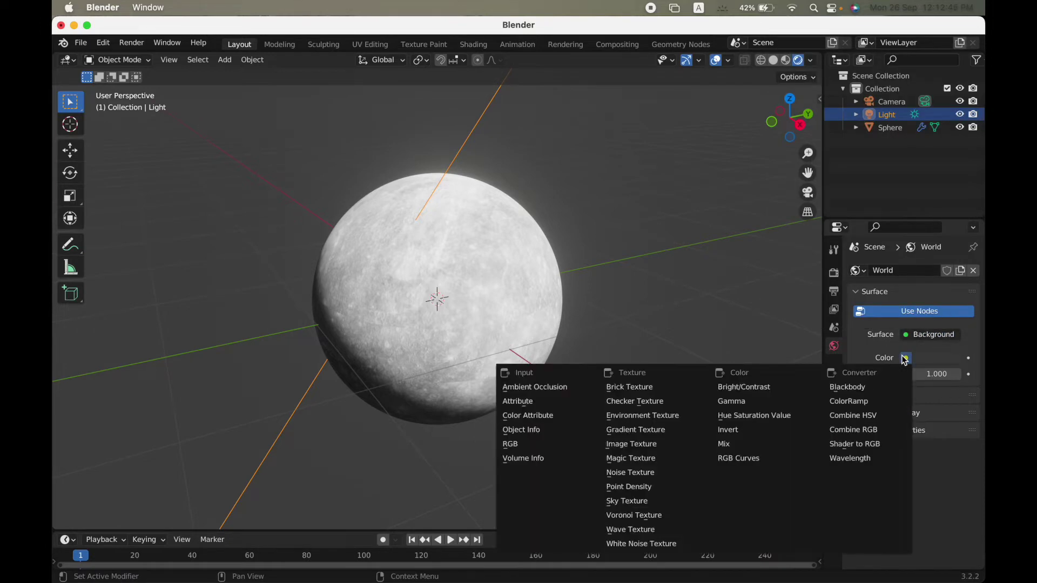
pyautogui.click(682, 416)
# - Load the purple starry space screenshot as the world's environment texture image
pyautogui.click(955, 376)
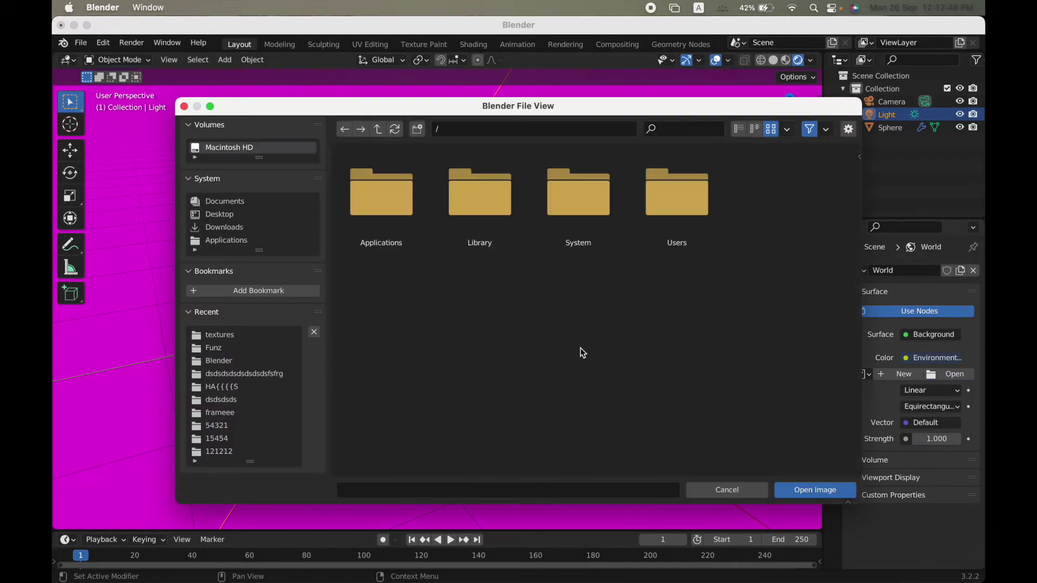
pyautogui.click(266, 352)
pyautogui.scroll(-5, 618, 377)
pyautogui.click(641, 347)
pyautogui.click(814, 491)
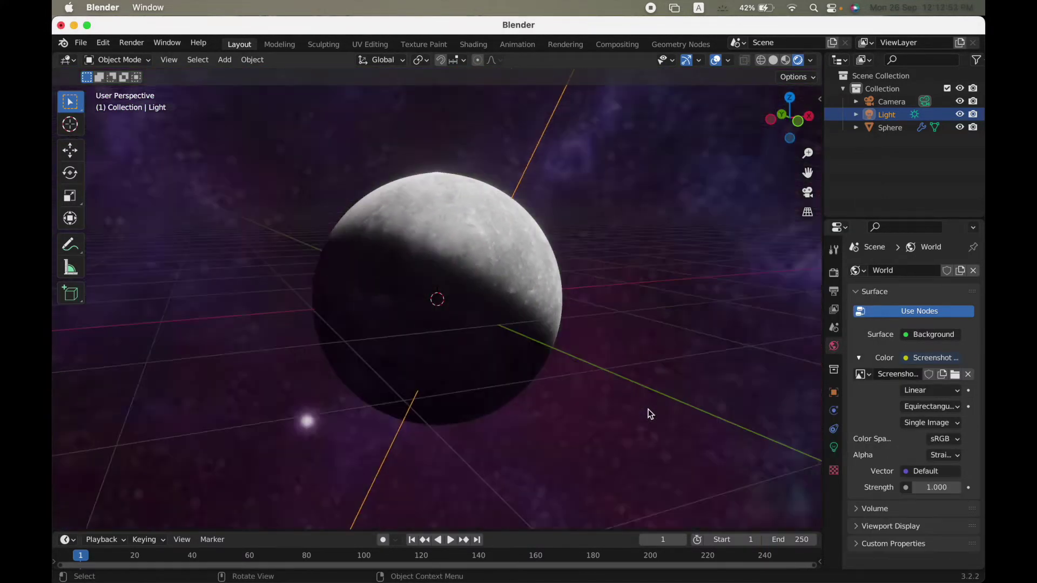
# - Examine the lit planet against the space background from all sides and at different distances
pyautogui.scroll(-5, 650, 415)
pyautogui.scroll(10, 649, 438)
pyautogui.hscroll(5, 649, 438)
pyautogui.scroll(-5, 649, 438)
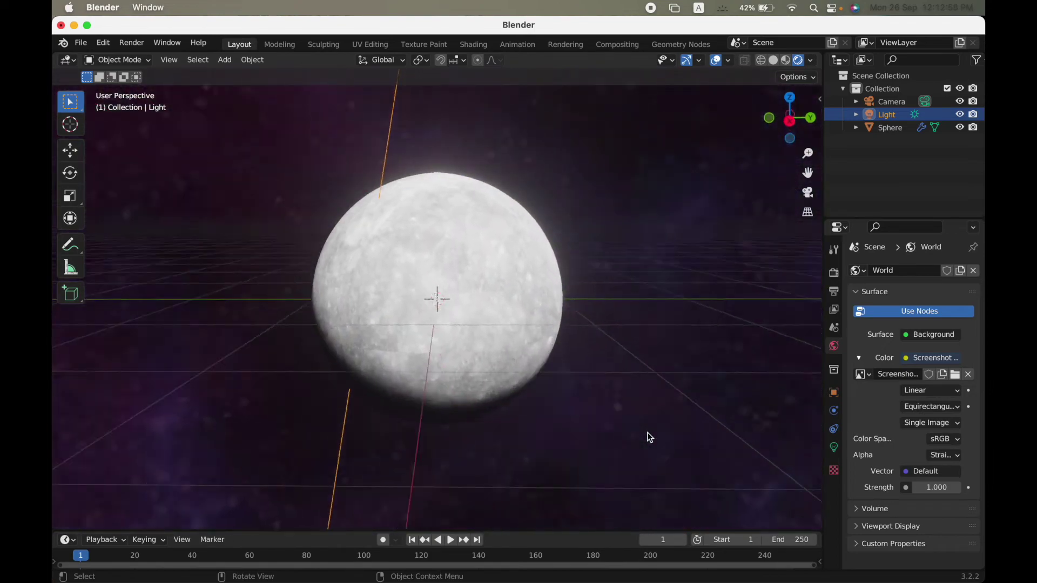
pyautogui.hscroll(5, 650, 437)
pyautogui.hscroll(-10, 650, 438)
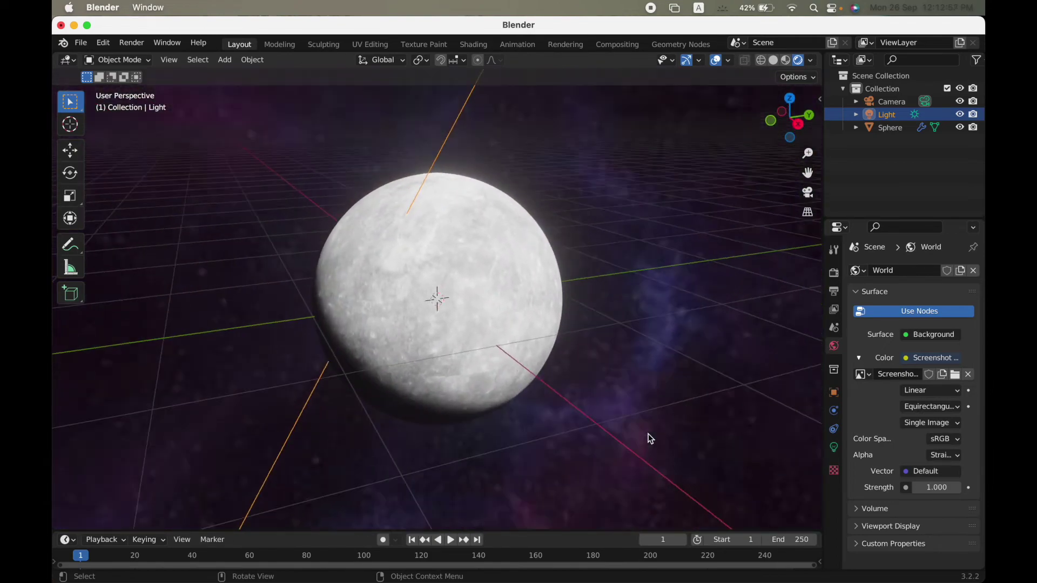
pyautogui.scroll(3, 648, 434)
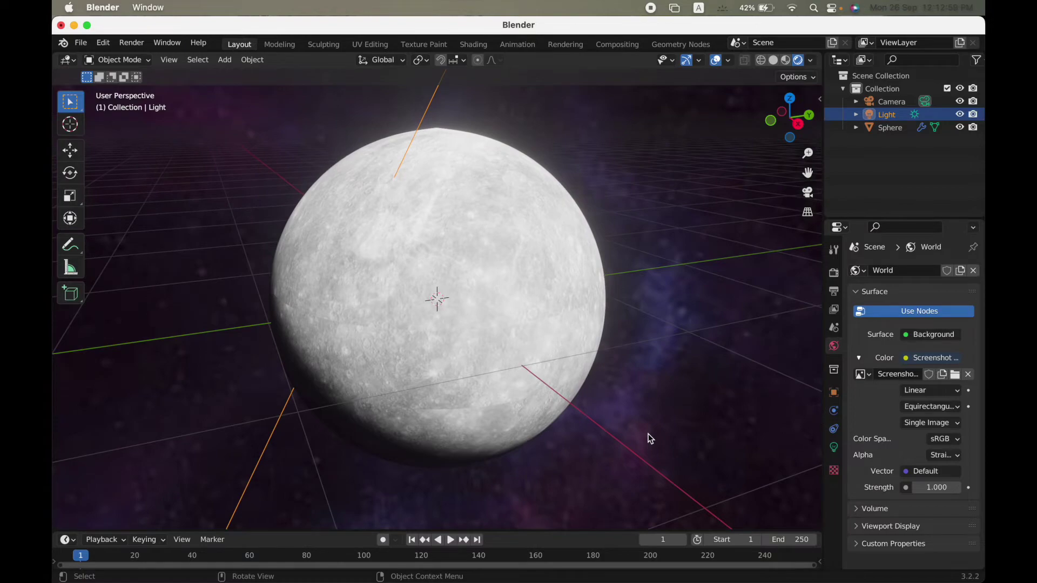
pyautogui.scroll(-5, 648, 433)
pyautogui.hscroll(-4, 648, 433)
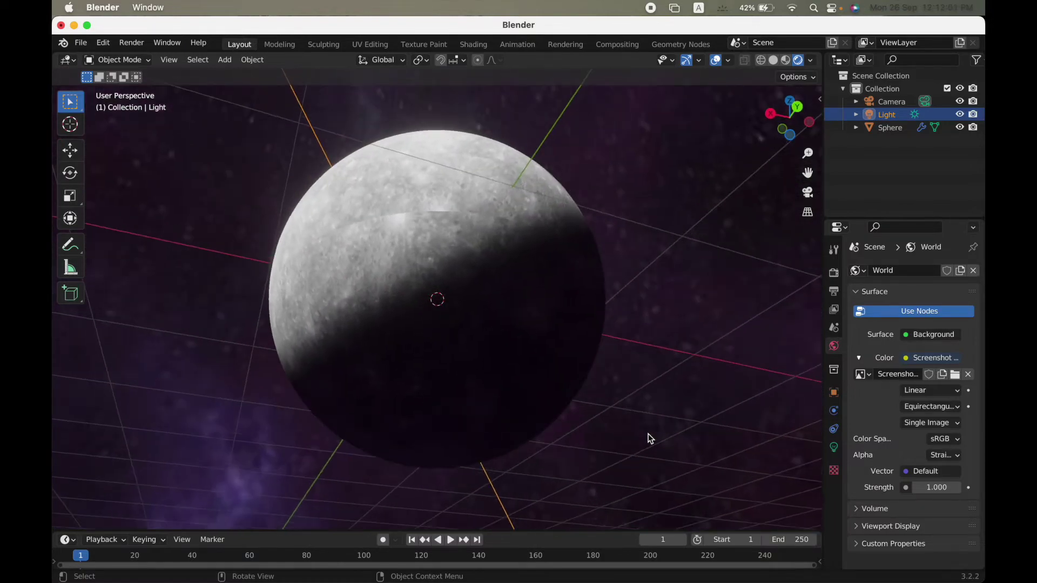
pyautogui.scroll(10, 648, 433)
pyautogui.scroll(-10, 648, 433)
pyautogui.scroll(4, 648, 433)
pyautogui.hscroll(8, 648, 433)
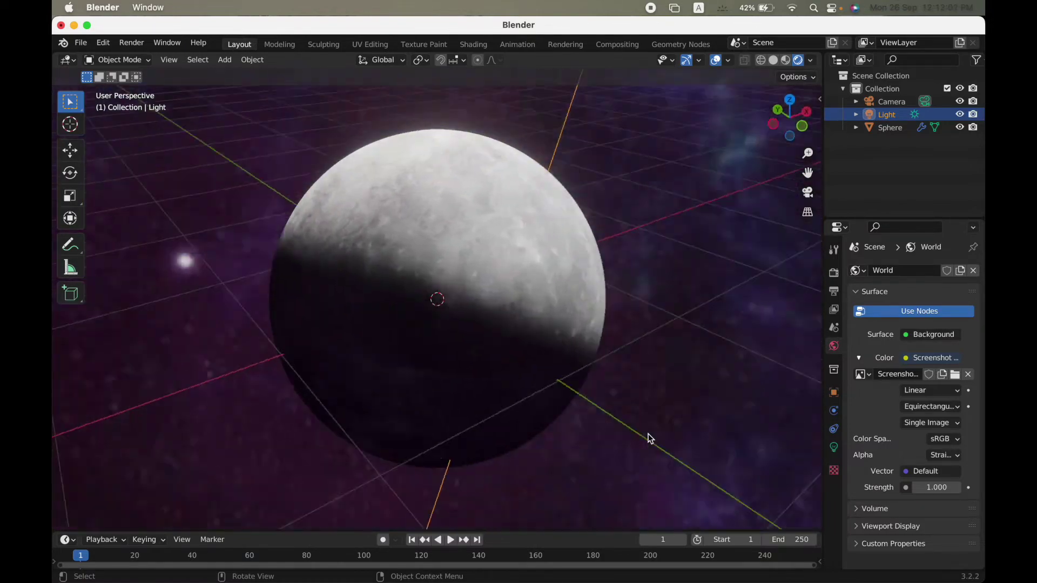
pyautogui.hscroll(6, 648, 433)
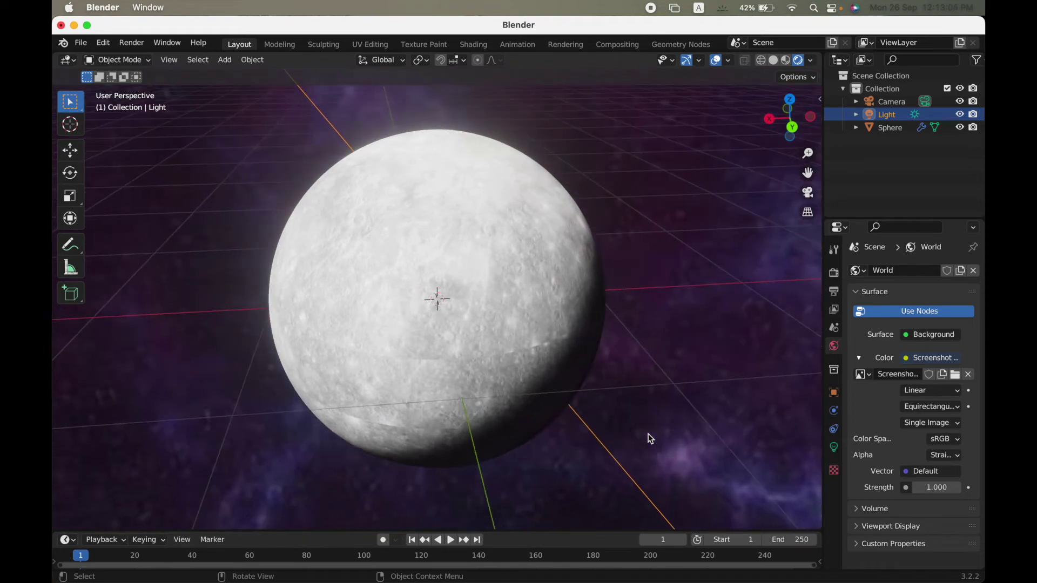
pyautogui.hscroll(-10, 648, 434)
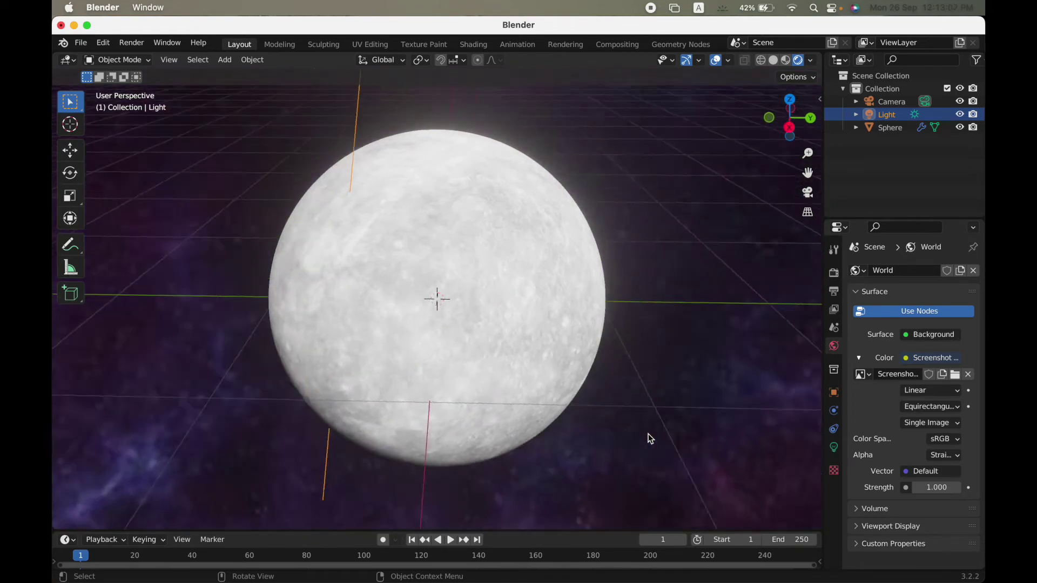
pyautogui.scroll(2, 648, 433)
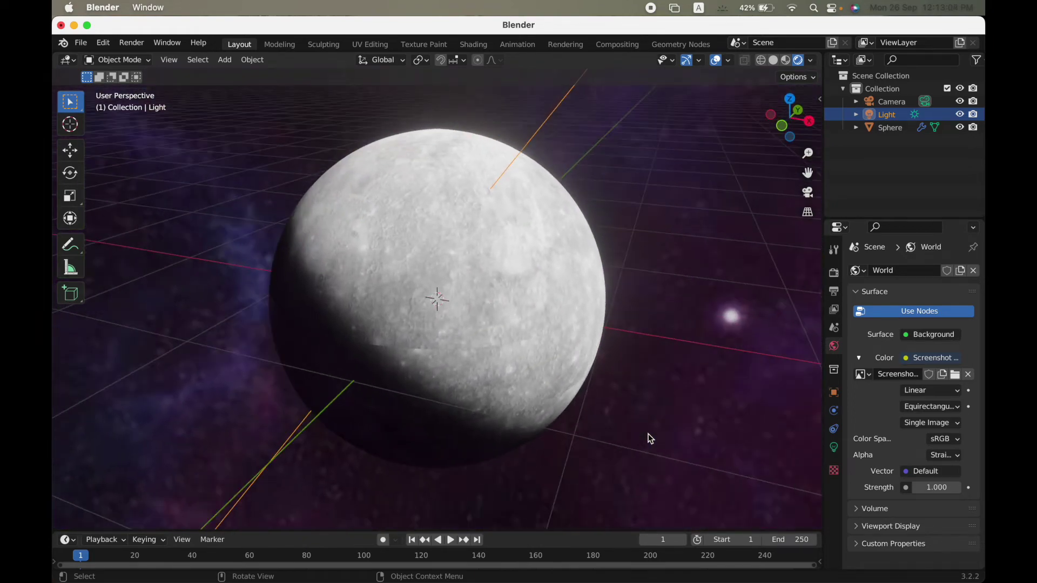
pyautogui.hscroll(8, 648, 433)
pyautogui.hscroll(-8, 648, 433)
pyautogui.hscroll(-10, 648, 433)
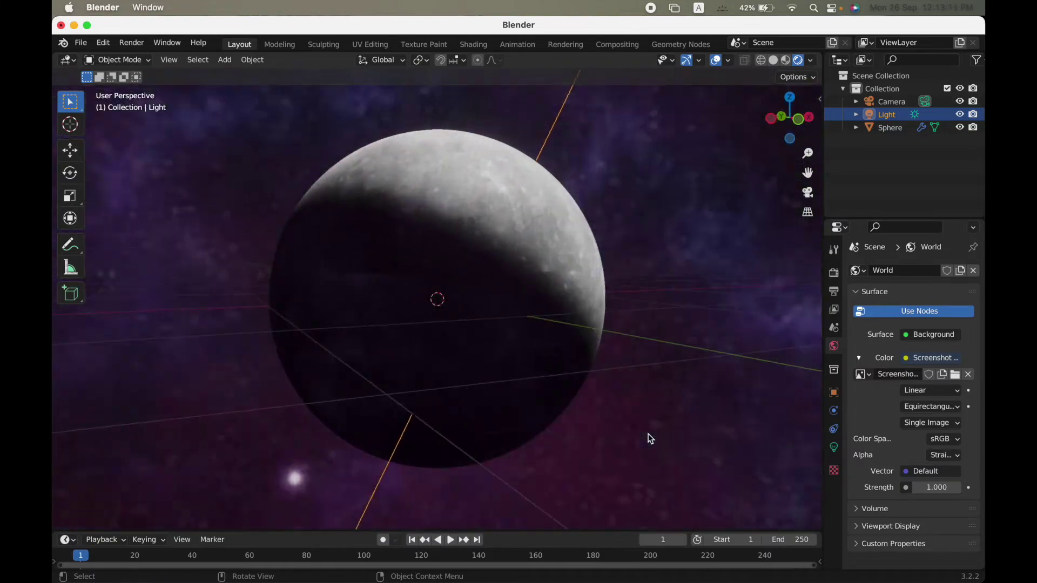
pyautogui.hscroll(10, 648, 433)
pyautogui.click(650, 438)
pyautogui.hscroll(10, 743, 421)
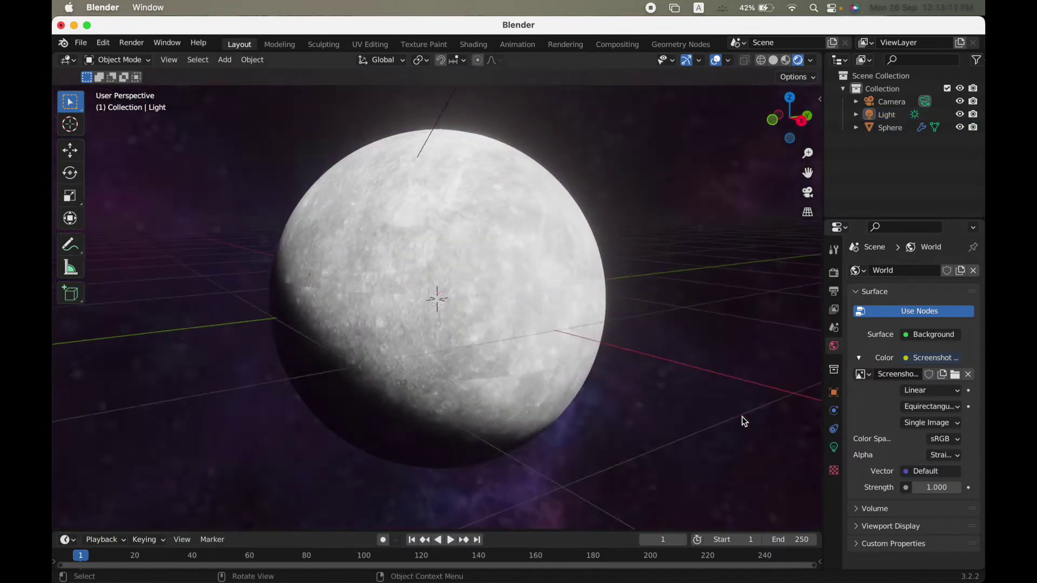
pyautogui.keyDown('ctrl'); pyautogui.scroll(-3, 743, 420); pyautogui.keyUp('ctrl')
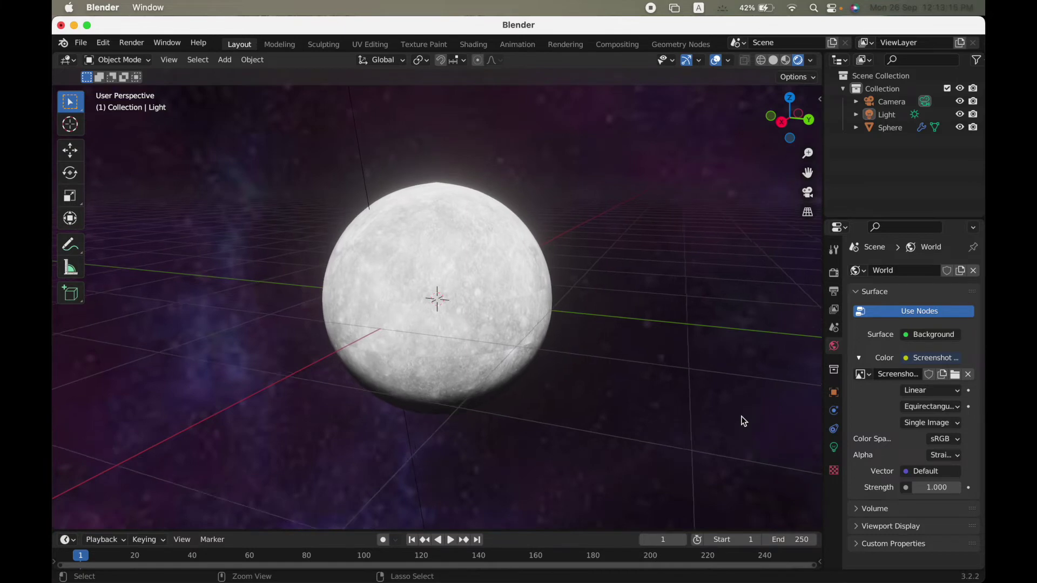
pyautogui.keyDown('ctrl'); pyautogui.scroll(3, 743, 421); pyautogui.keyUp('ctrl')
# - Split the 3D viewport vertically into two side-by-side areas
pyautogui.rightClick(270, 530)
pyautogui.press('Escape')
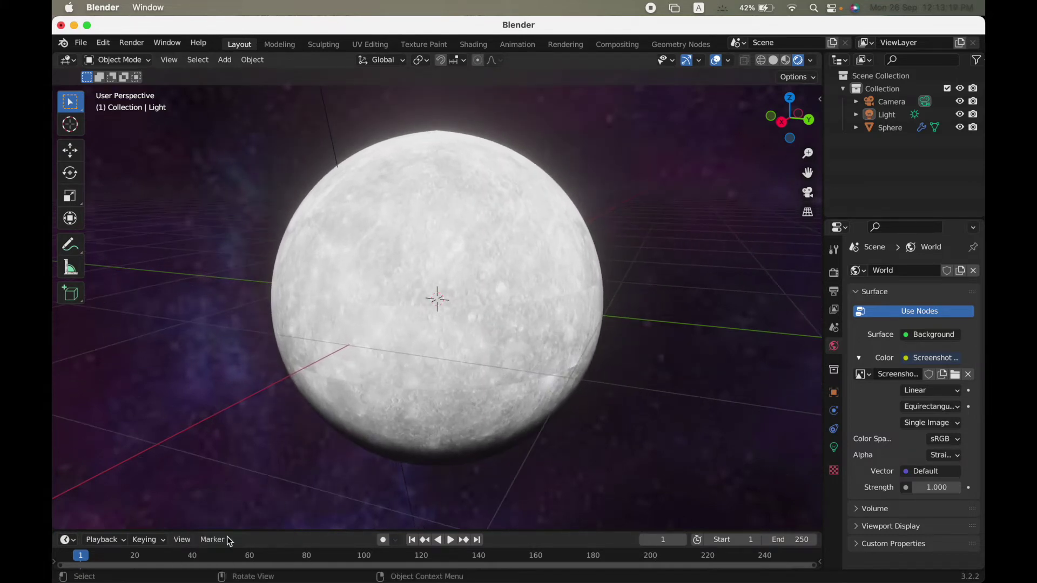
pyautogui.rightClick(237, 530)
pyautogui.rightClick(261, 529)
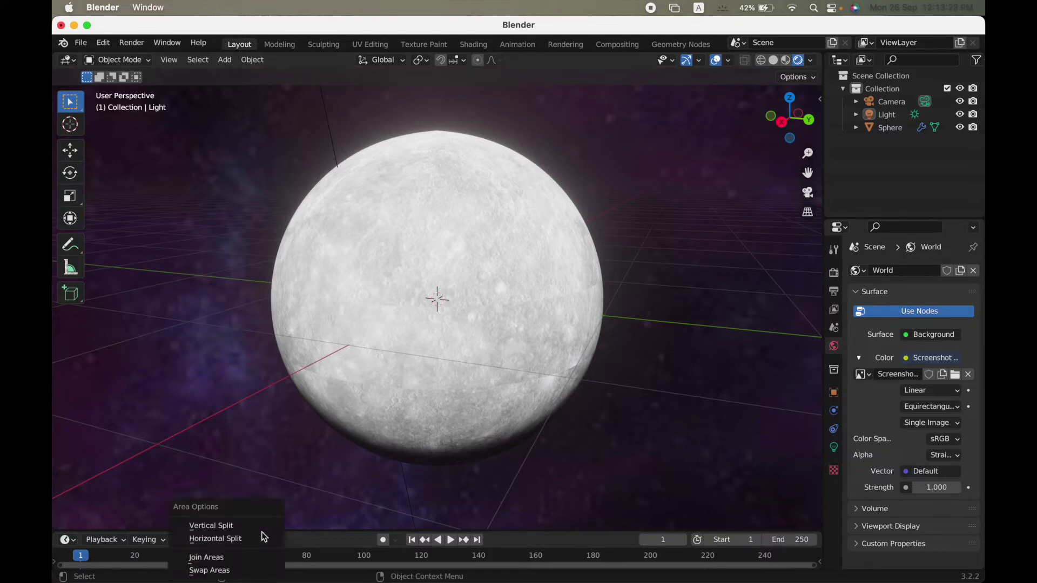
pyautogui.click(265, 525)
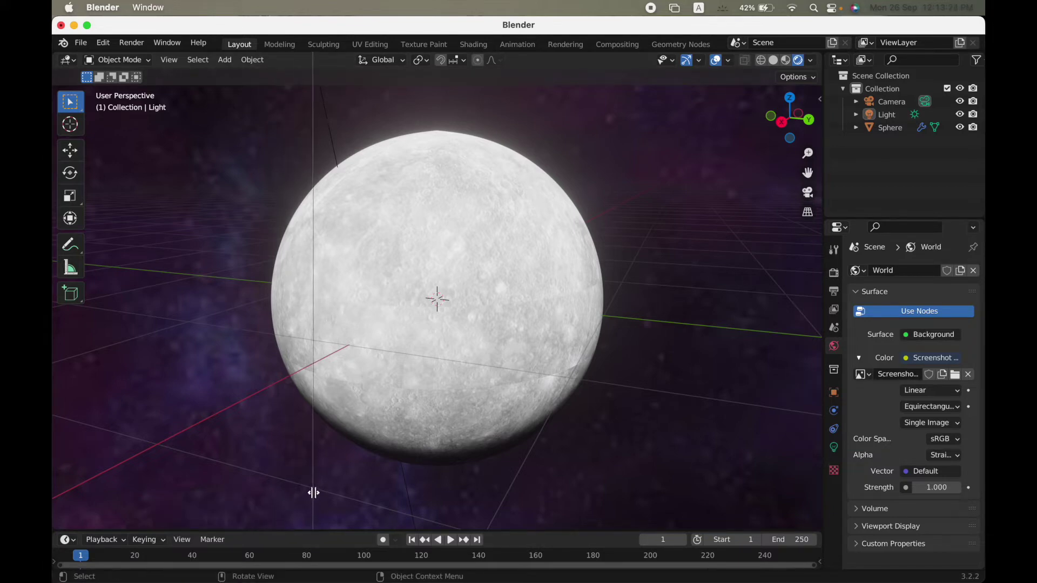
pyautogui.click(362, 497)
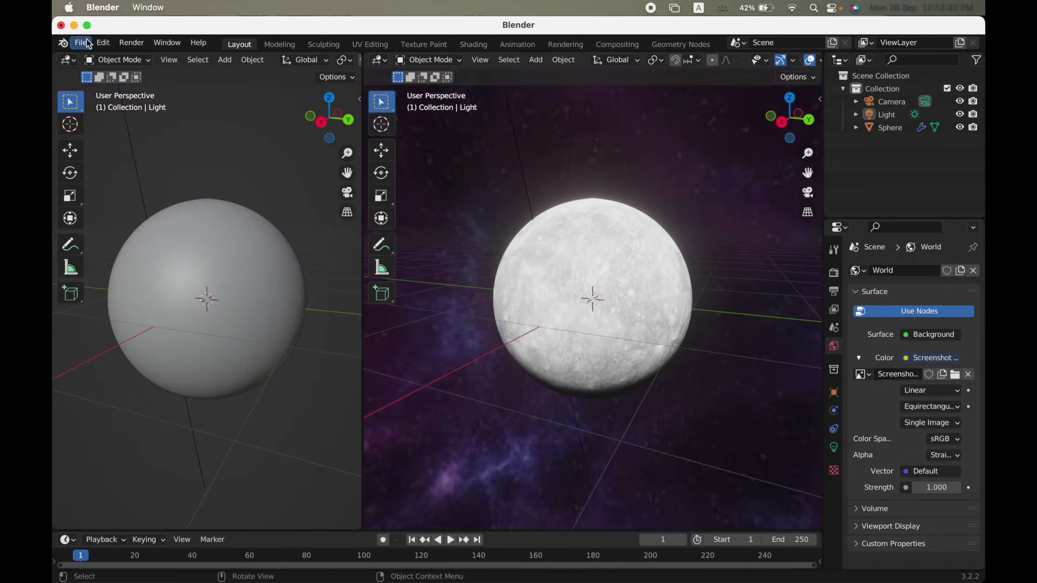
# - Turn the new solid-shaded viewport area into a Shader Editor and widen it to over half the workspace
pyautogui.click(69, 60)
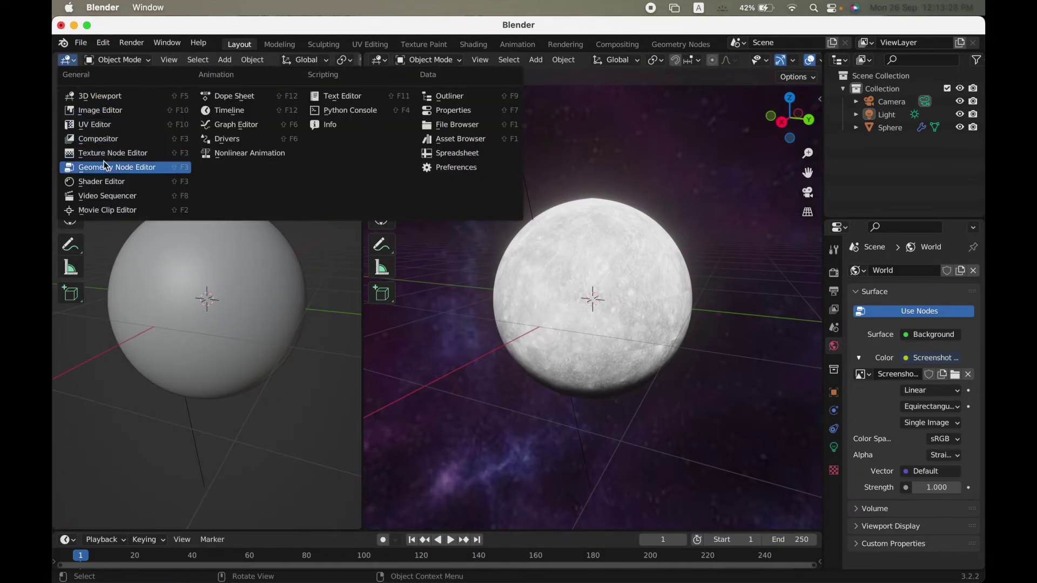
pyautogui.click(105, 182)
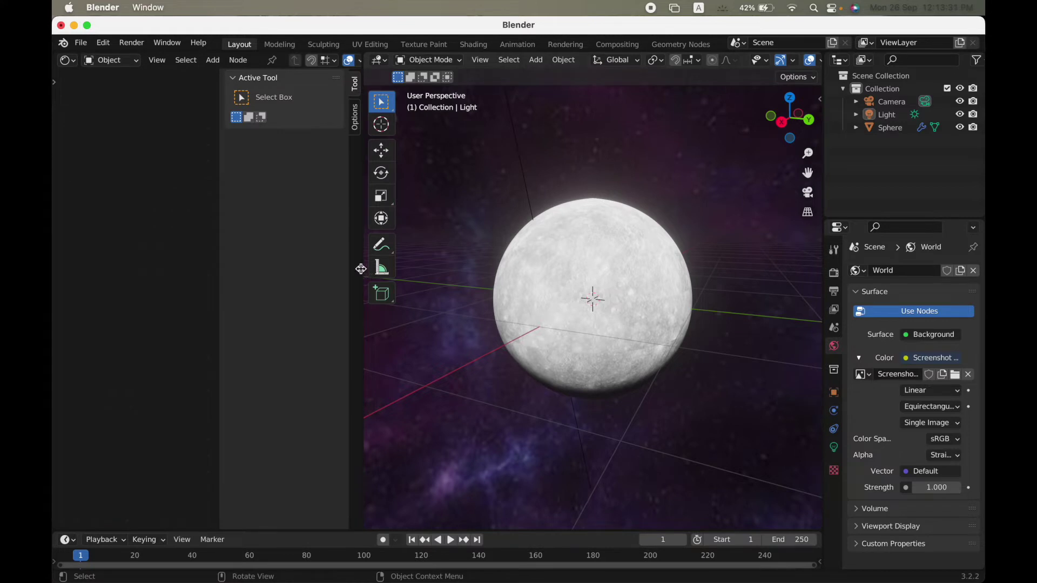
pyautogui.moveTo(363, 269); pyautogui.dragTo(555, 269)
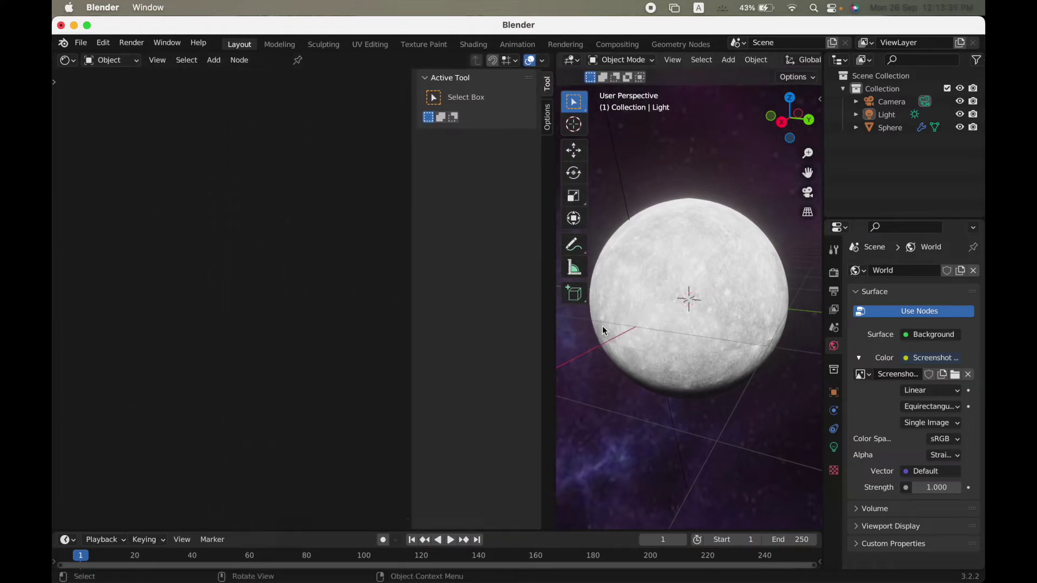
# - Select the sphere and move its Diffuse BSDF and Material Output nodes away from the 2k_mercury.jpg texture node
pyautogui.click(694, 325)
pyautogui.scroll(6, 210, 407)
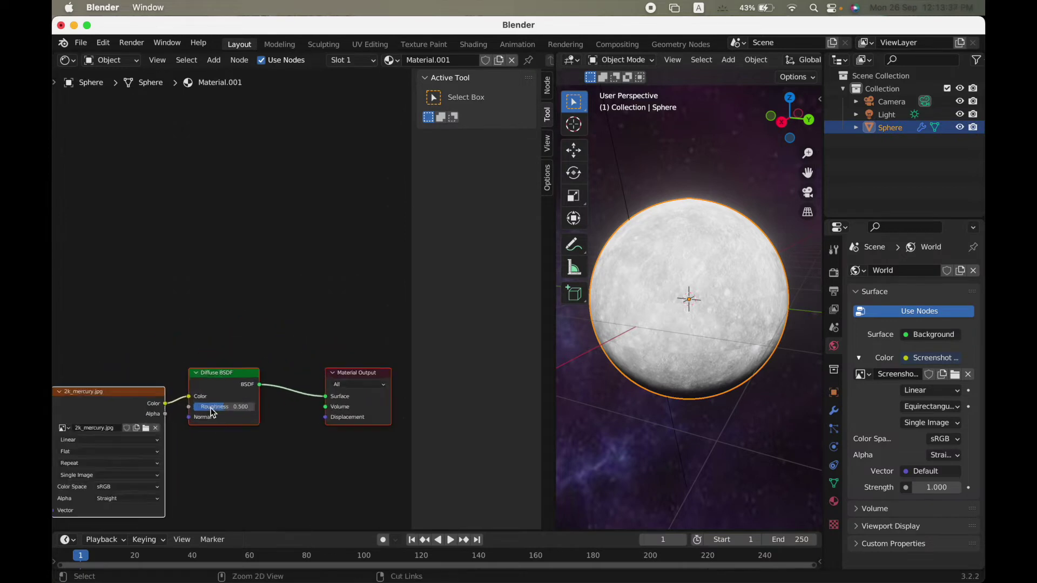
pyautogui.hscroll(3, 211, 407)
pyautogui.scroll(-2, 211, 407)
pyautogui.moveTo(124, 212); pyautogui.dragTo(400, 361)
pyautogui.moveTo(341, 305); pyautogui.dragTo(512, 290)
pyautogui.keyDown('ctrl'); pyautogui.scroll(1, 224, 349); pyautogui.keyUp('ctrl')
pyautogui.hscroll(-8, 224, 349)
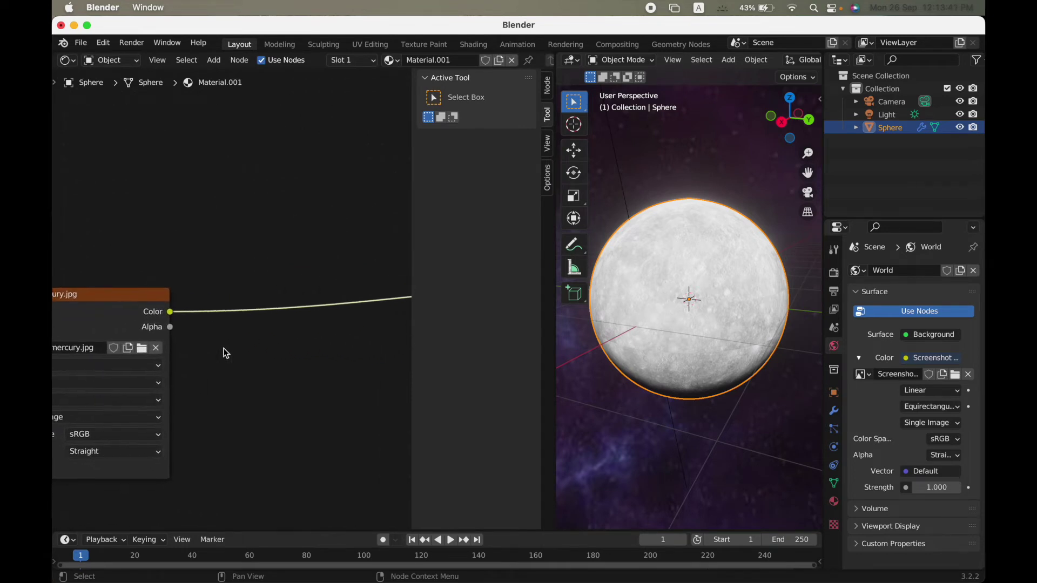
# - Add a ColorRamp node beside the 2k_mercury.jpg texture and link the texture's Color output to its Fac input
pyautogui.hotkey('shift', 'a')
pyautogui.click(272, 384)
pyautogui.write('colo')
pyautogui.click(324, 407)
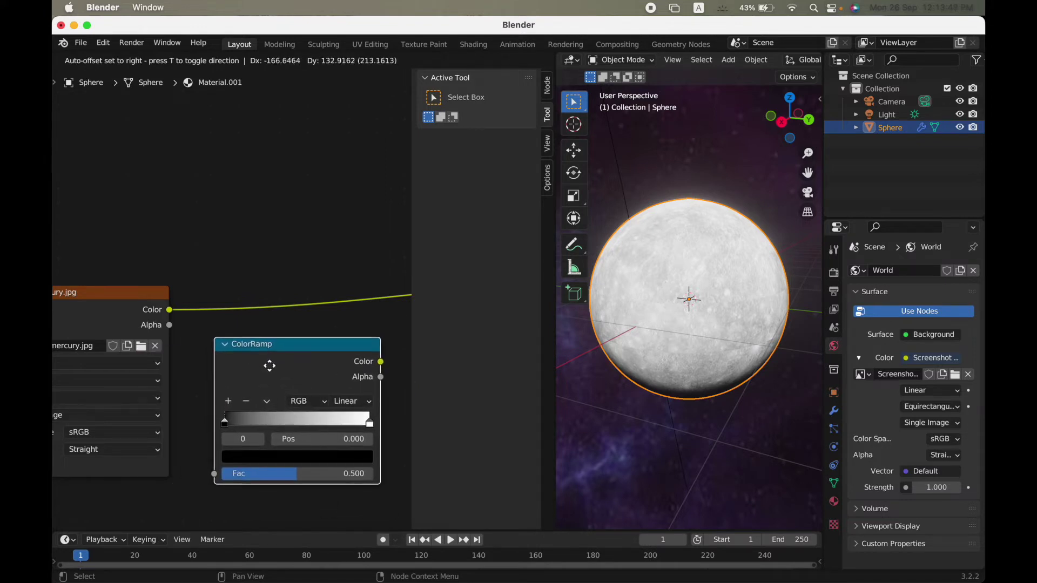
pyautogui.click(271, 365)
pyautogui.moveTo(171, 311); pyautogui.dragTo(212, 477)
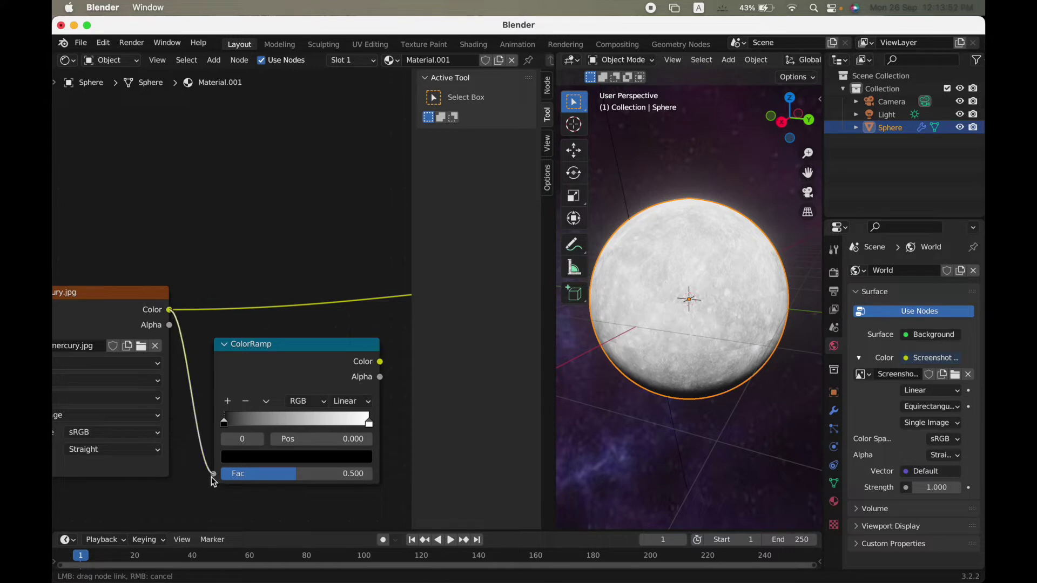
# - Add a Bump node beside the ColorRamp node in the sphere's material
pyautogui.hscroll(5, 212, 469)
pyautogui.hotkey('shift', 'a')
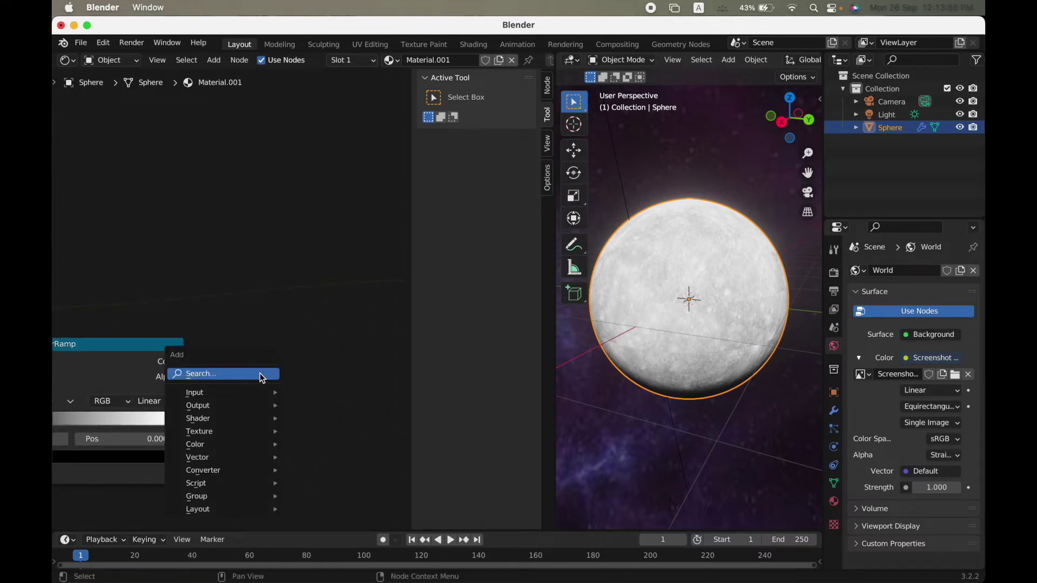
pyautogui.click(262, 376)
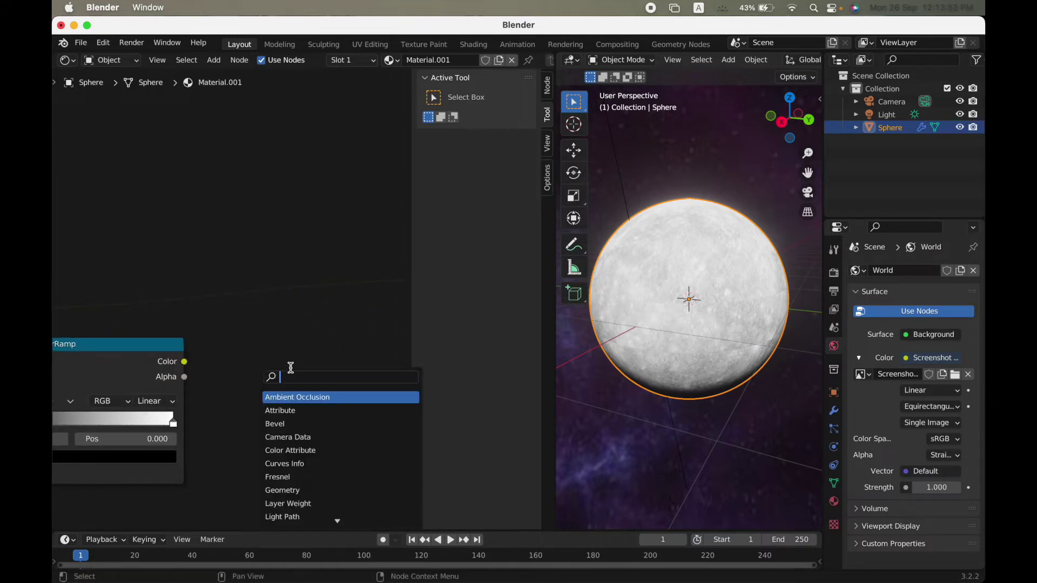
pyautogui.write('bump')
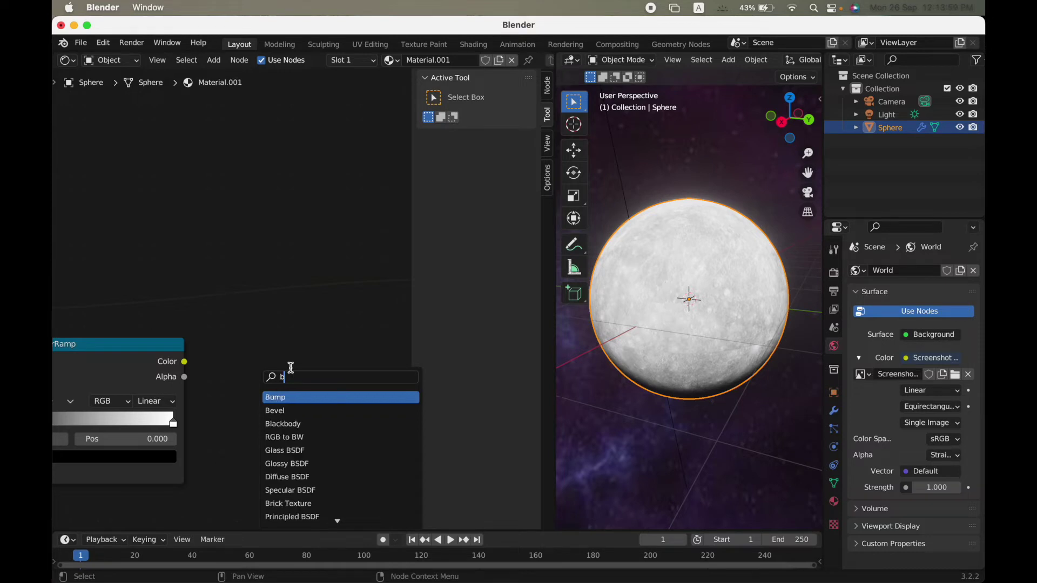
pyautogui.click(297, 400)
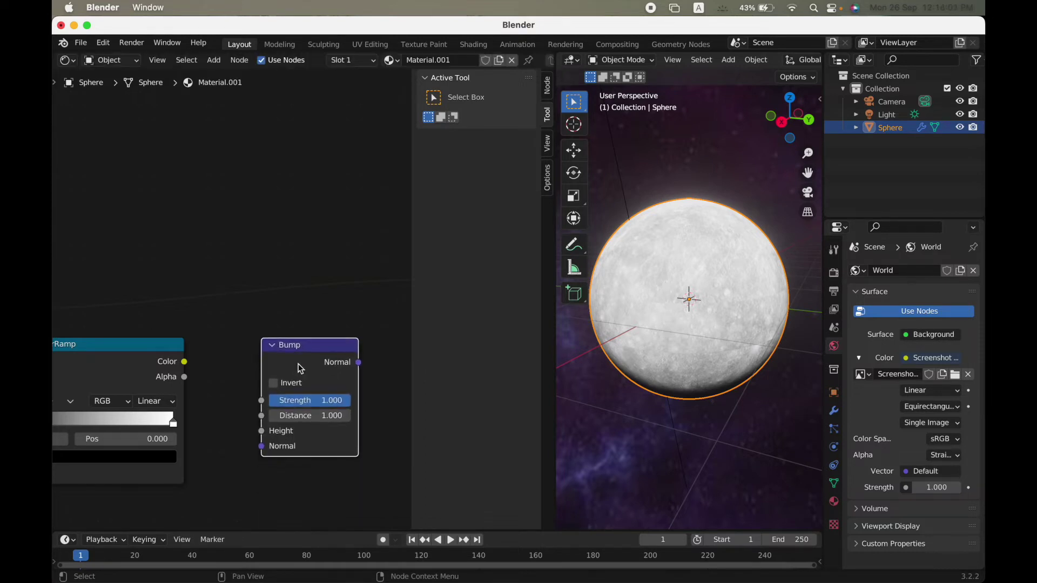
pyautogui.click(297, 366)
# - Link the ColorRamp's Color output to the Bump node's Height and the Bump's Normal output to the Diffuse BSDF's Normal
pyautogui.scroll(-2, 299, 366)
pyautogui.hscroll(1, 298, 363)
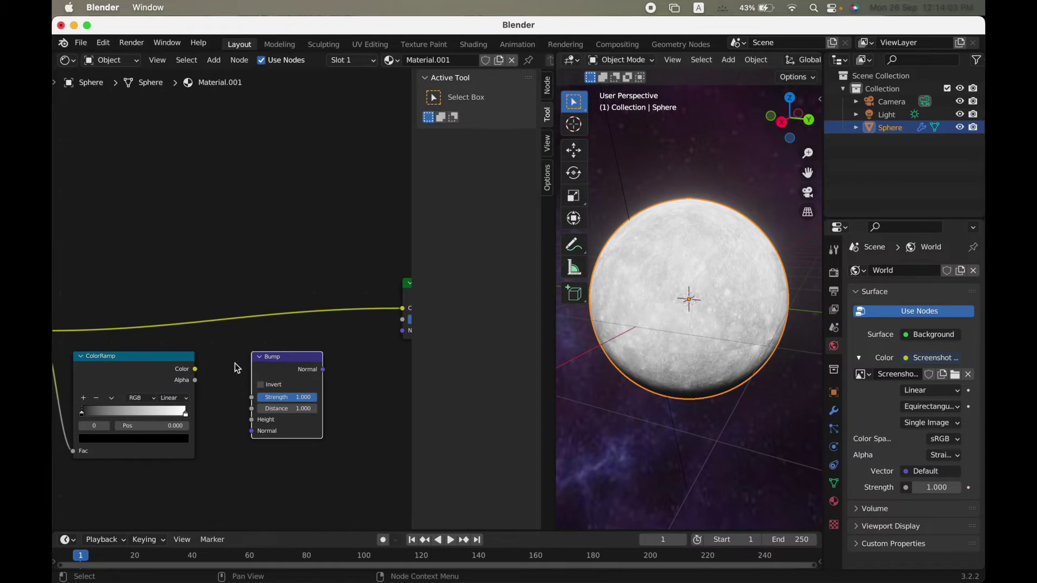
pyautogui.moveTo(196, 370); pyautogui.dragTo(253, 429)
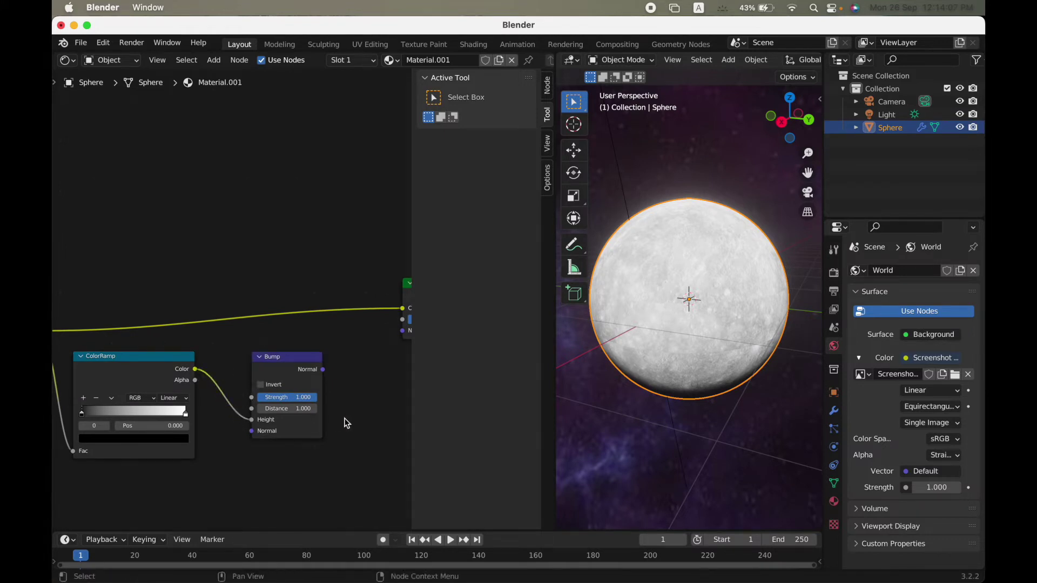
pyautogui.hscroll(5, 345, 417)
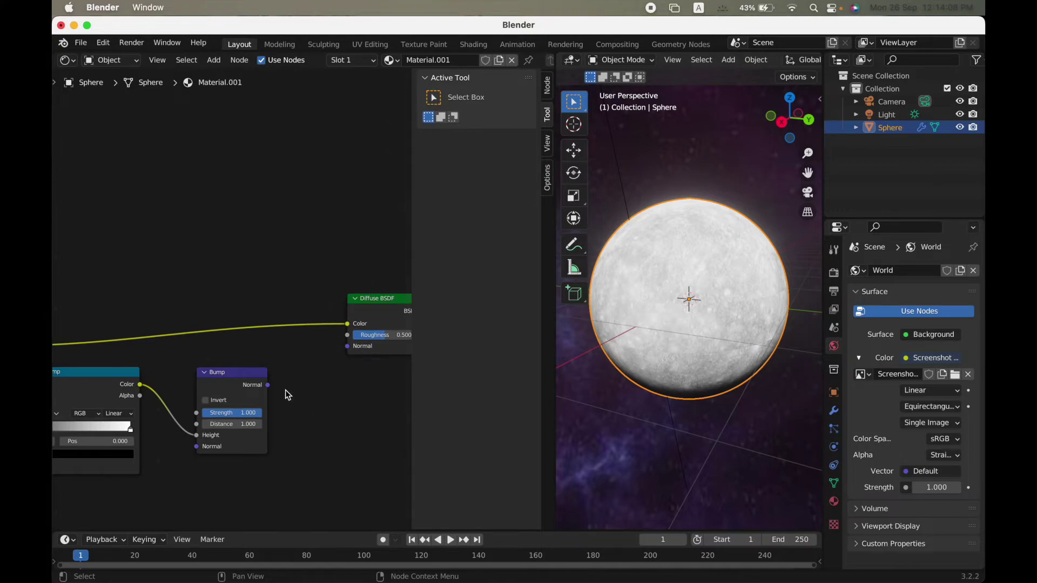
pyautogui.moveTo(268, 385); pyautogui.dragTo(354, 347)
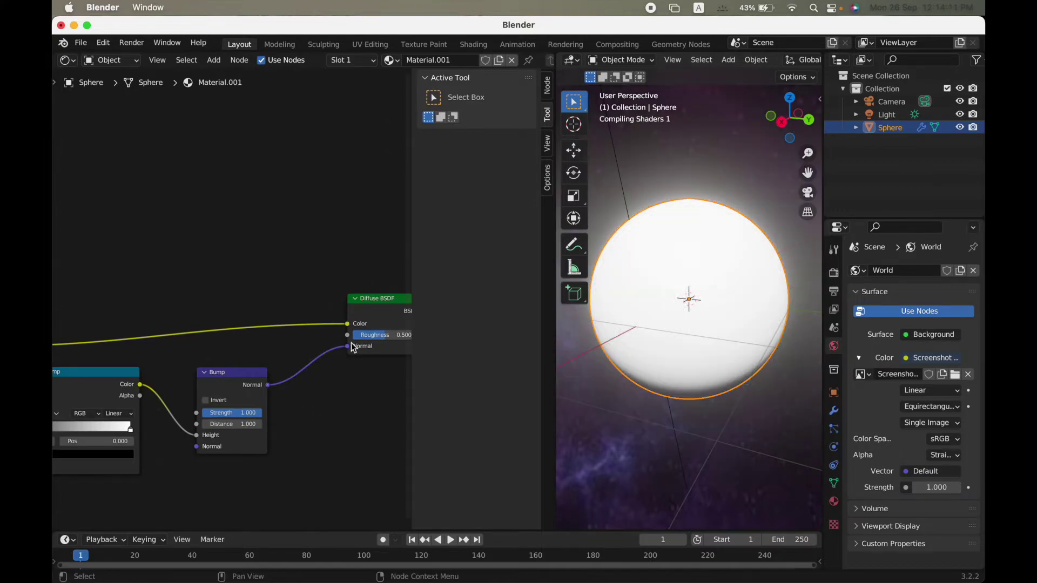
# - Set the Bump node's Strength to 0.2
pyautogui.hscroll(-3, 322, 413)
pyautogui.scroll(10, 724, 432)
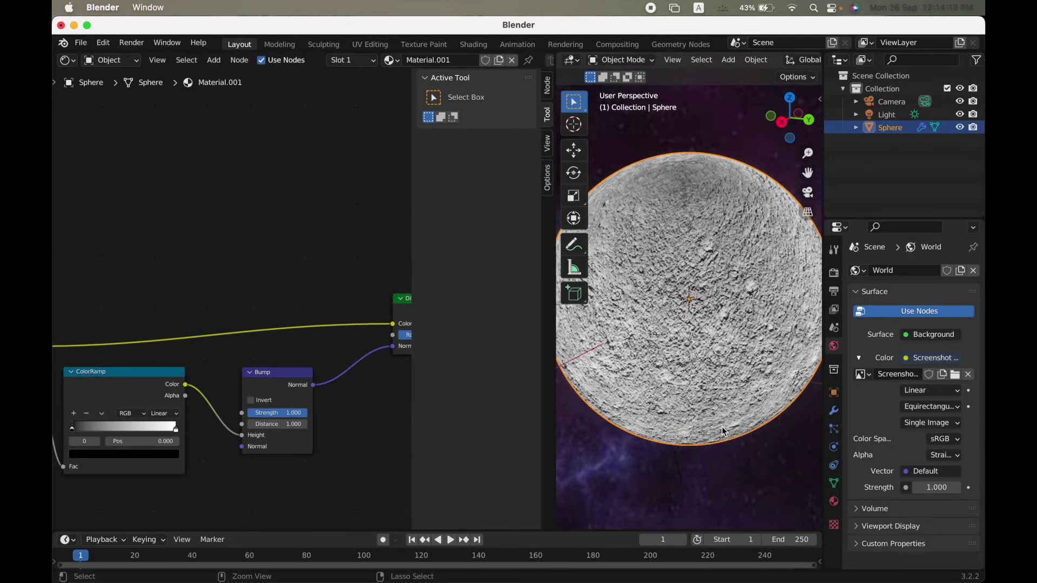
pyautogui.scroll(-7, 725, 432)
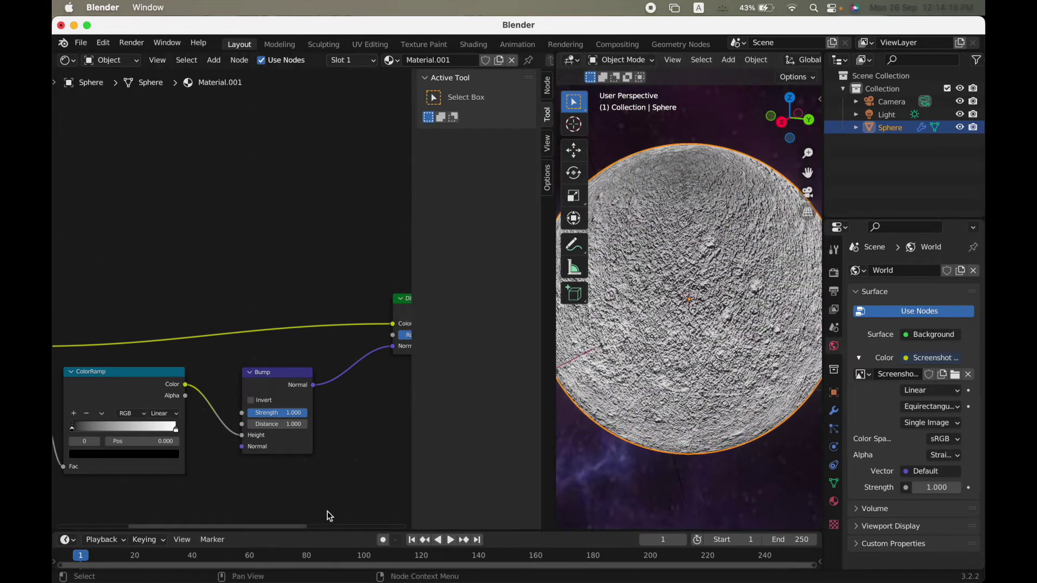
pyautogui.hscroll(-2, 327, 514)
pyautogui.scroll(1, 326, 514)
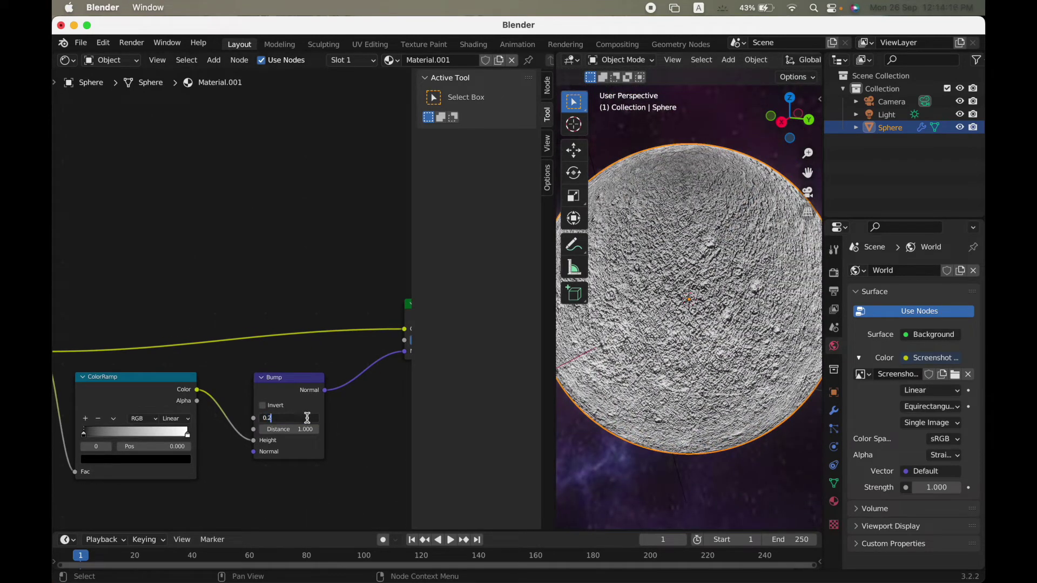
pyautogui.press('Return')
# - Move the ColorRamp's black stop to position 0.243 and check the relief around the sphere
pyautogui.hscroll(10, 597, 420)
pyautogui.hscroll(1, 597, 420)
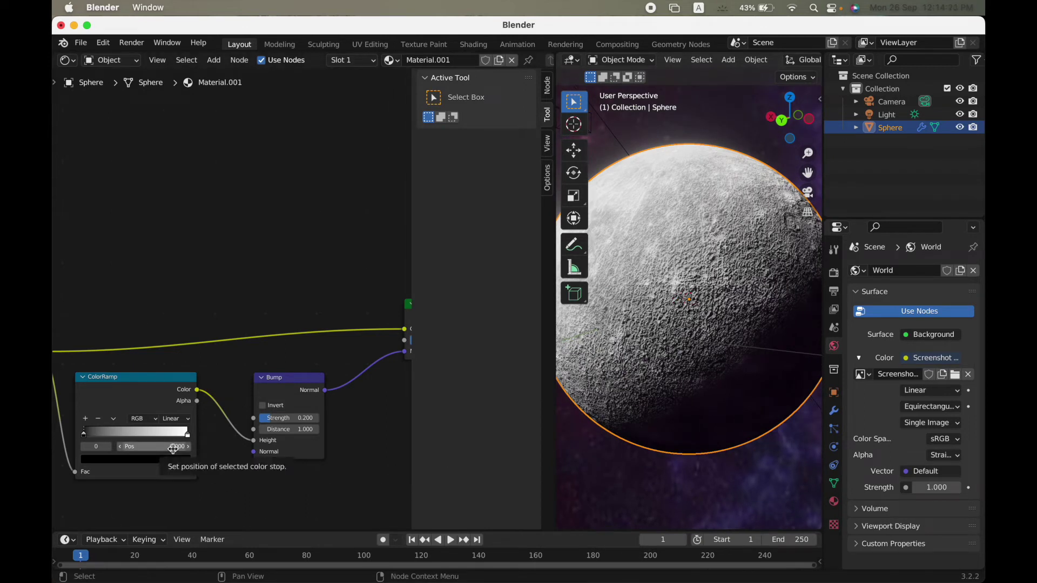
pyautogui.moveTo(87, 436); pyautogui.dragTo(111, 440)
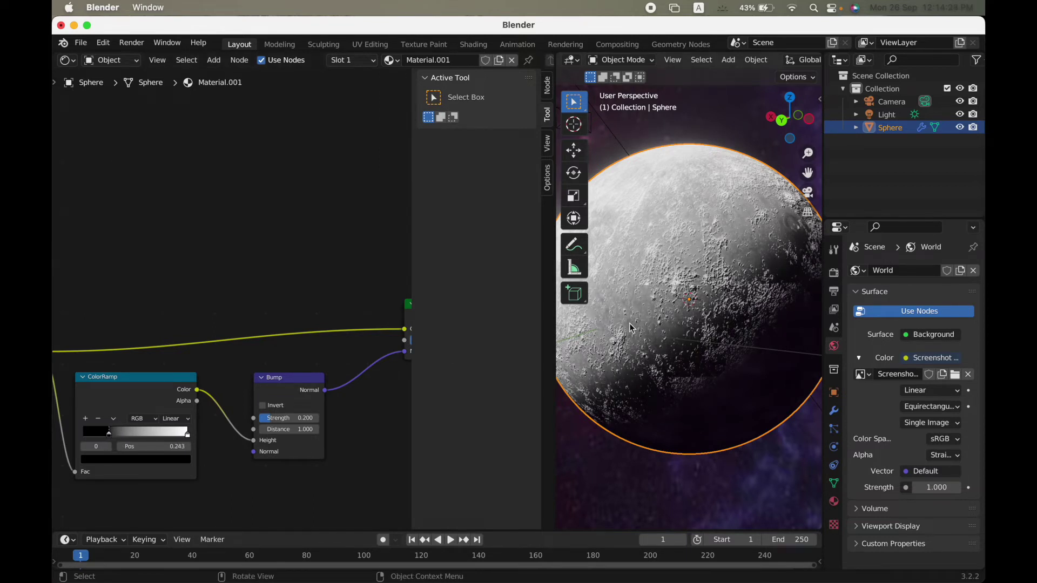
pyautogui.hscroll(-5, 630, 323)
pyautogui.hscroll(-3, 630, 323)
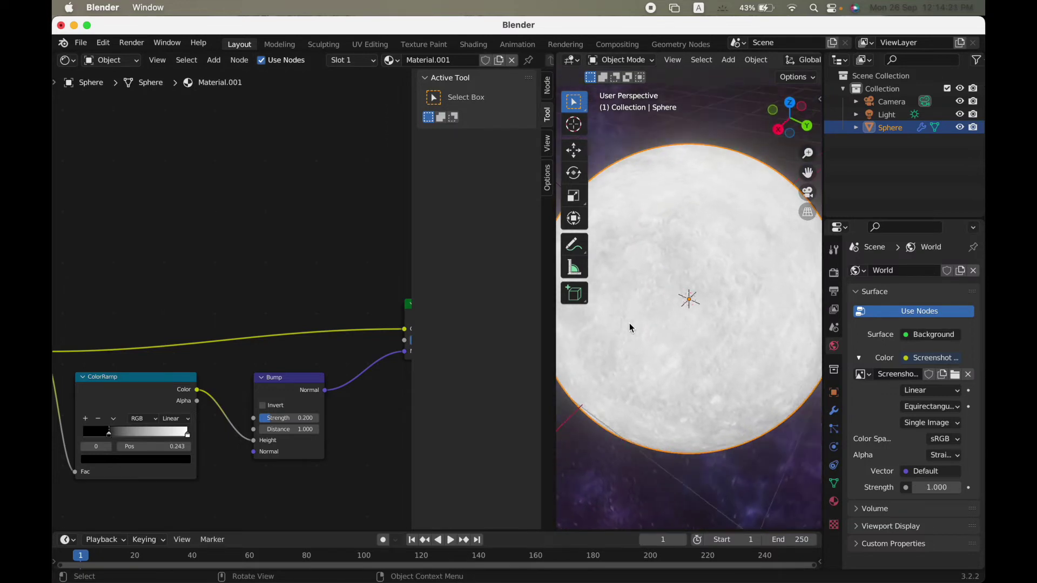
pyautogui.keyDown('ctrl'); pyautogui.scroll(-5, 630, 323); pyautogui.keyUp('ctrl')
pyautogui.hscroll(-8, 629, 323)
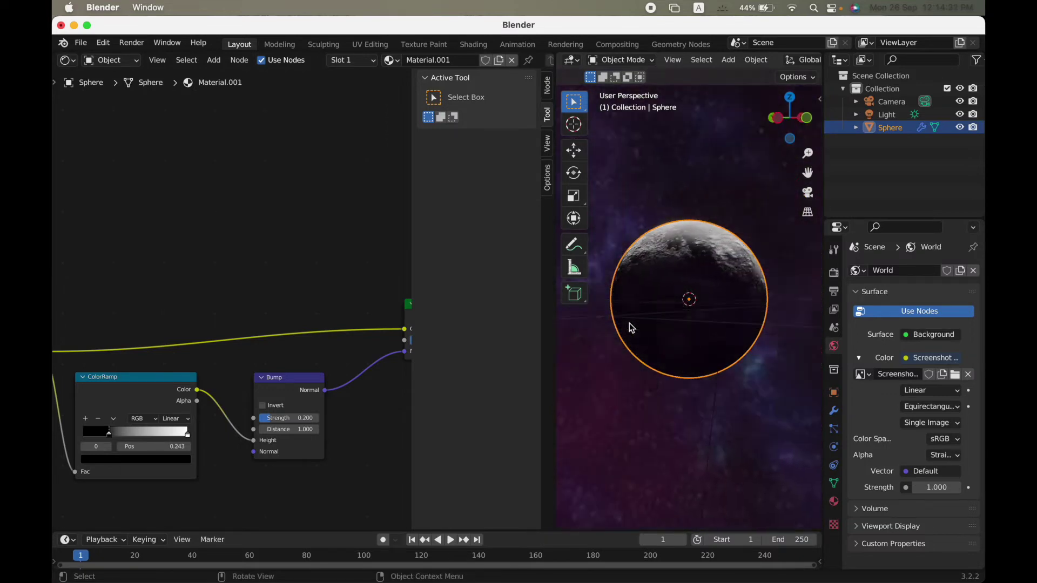
pyautogui.hscroll(-8, 630, 323)
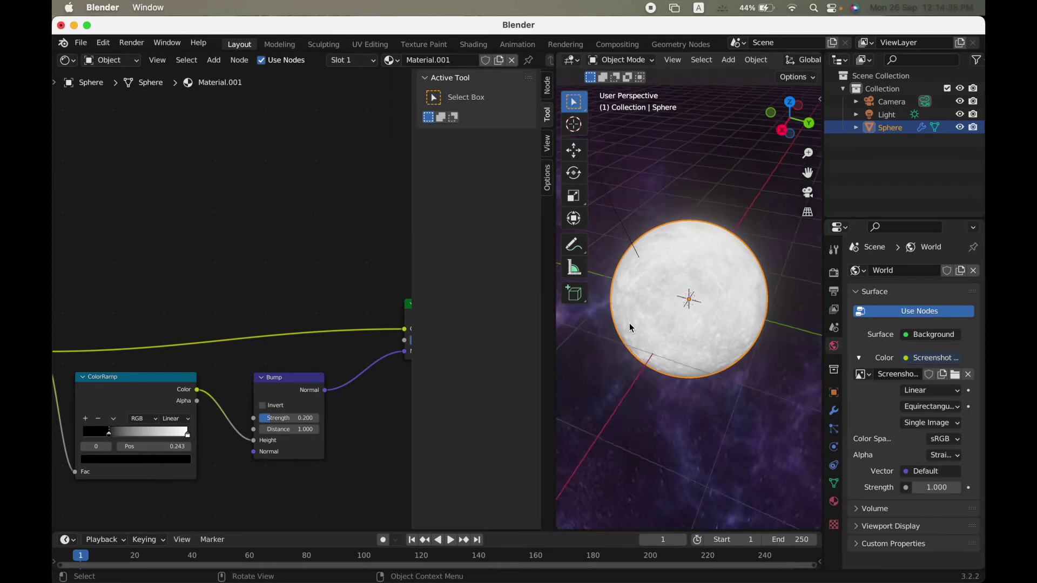
pyautogui.keyDown('ctrl'); pyautogui.scroll(6, 663, 387); pyautogui.keyUp('ctrl')
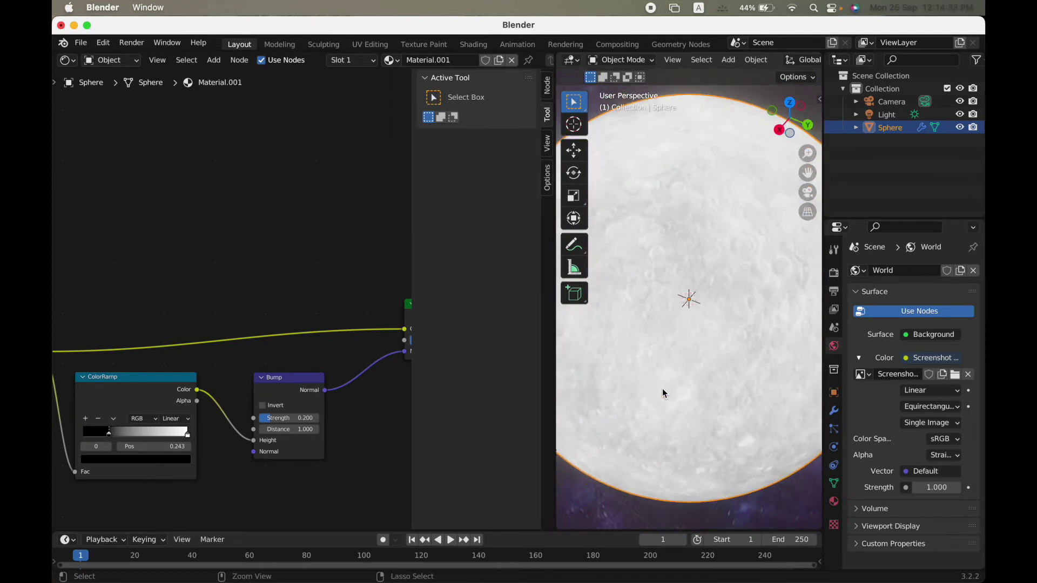
pyautogui.keyDown('ctrl'); pyautogui.scroll(-2, 652, 411); pyautogui.keyUp('ctrl')
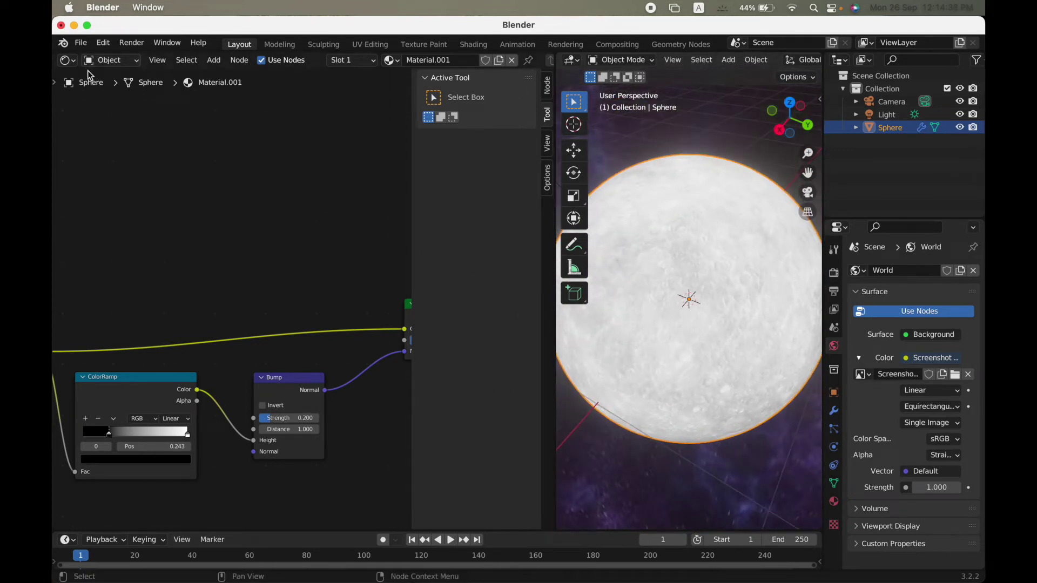
# - Join the Shader Editor and 3D viewport areas so that the viewport fills both
pyautogui.rightClick(555, 471)
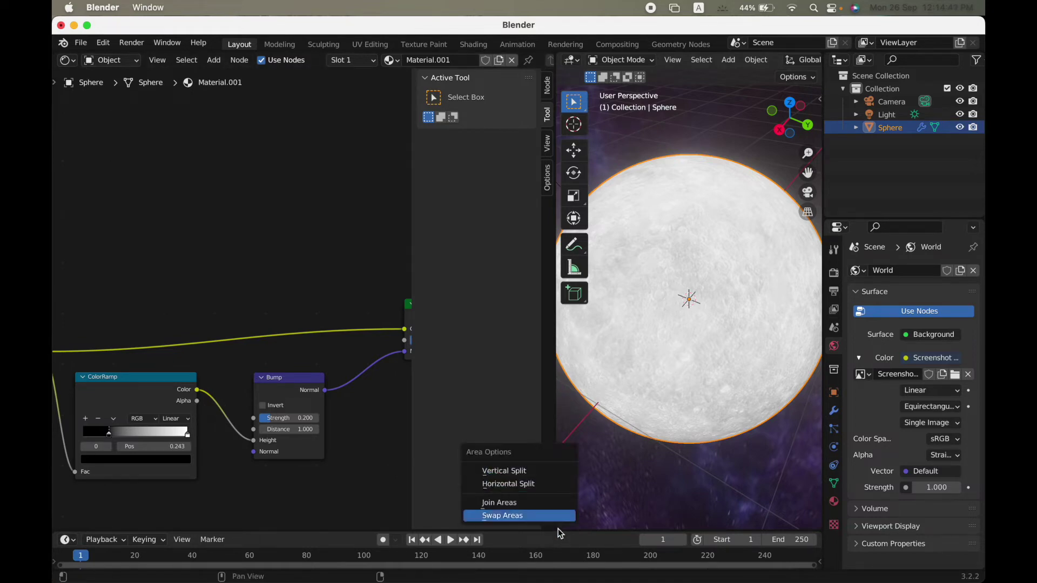
pyautogui.click(557, 502)
pyautogui.click(389, 420)
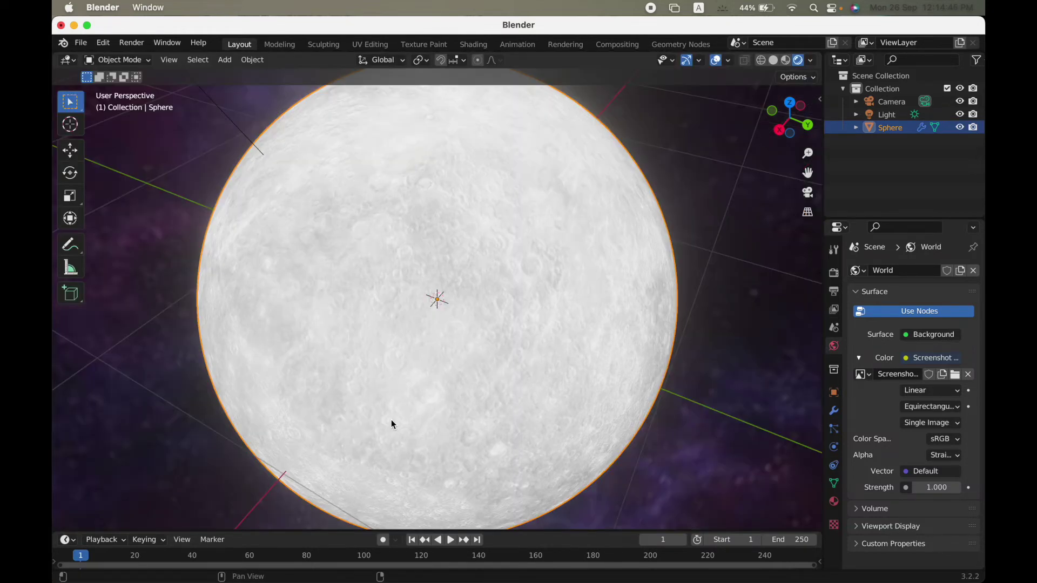
# - Render a still image of the planet and close the render window
pyautogui.scroll(-3, 391, 419)
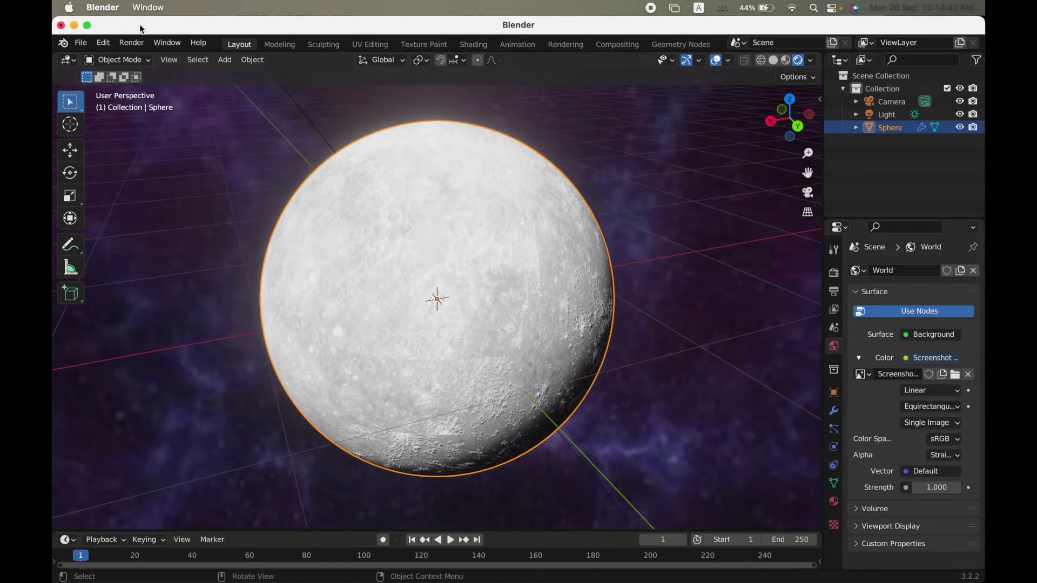
pyautogui.click(135, 42)
pyautogui.click(152, 56)
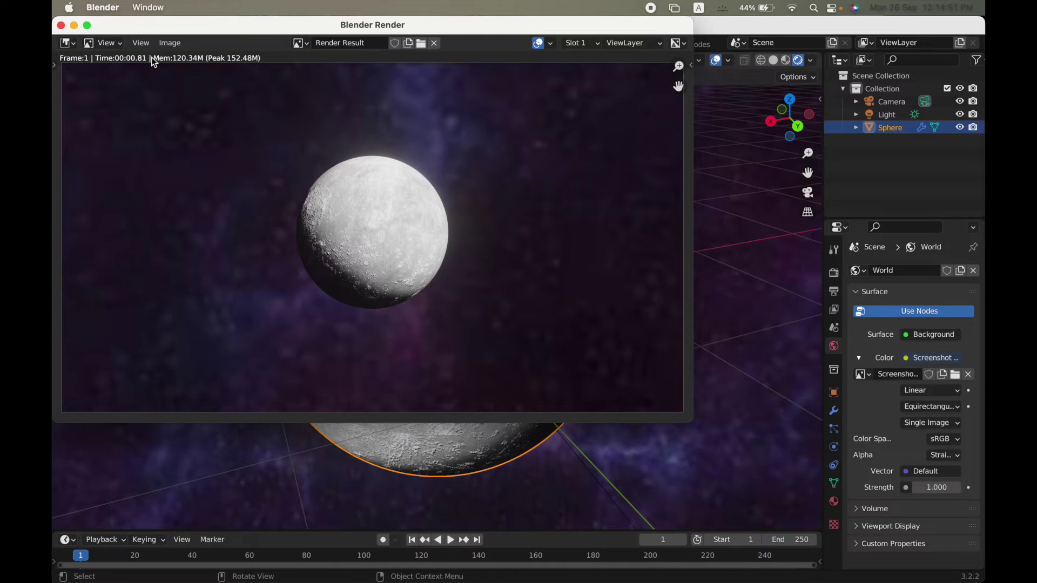
pyautogui.click(61, 26)
# - Examine the planet's bump relief and lighting from several sides
pyautogui.scroll(-3, 199, 380)
pyautogui.scroll(1, 199, 381)
pyautogui.scroll(-2, 198, 381)
pyautogui.keyDown('ctrl'); pyautogui.scroll(3, 198, 381); pyautogui.keyUp('ctrl')
pyautogui.hscroll(8, 199, 381)
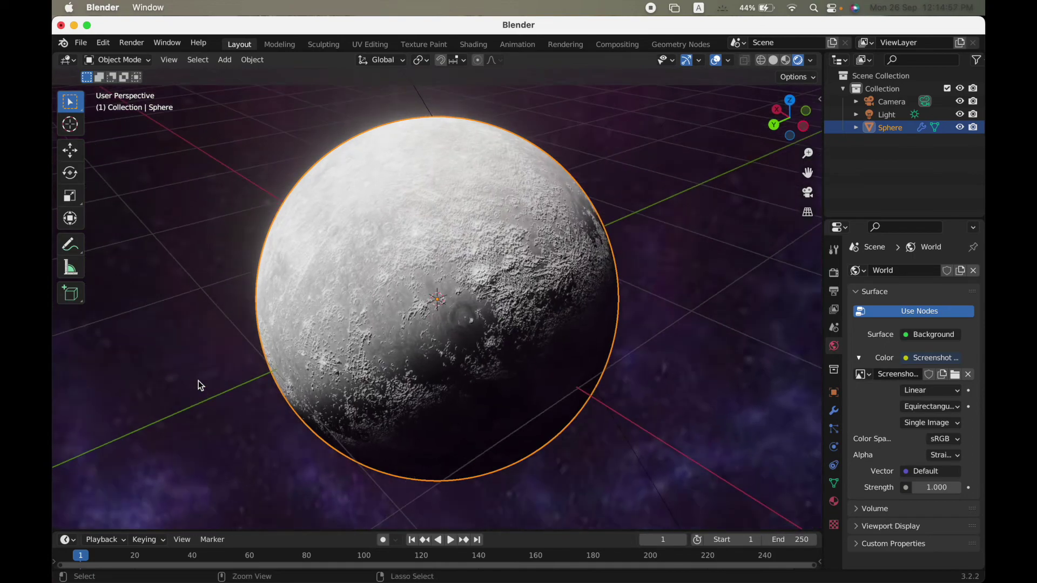
pyautogui.keyDown('ctrl'); pyautogui.scroll(-3, 199, 380); pyautogui.keyUp('ctrl')
pyautogui.hscroll(5, 199, 380)
pyautogui.hscroll(10, 198, 381)
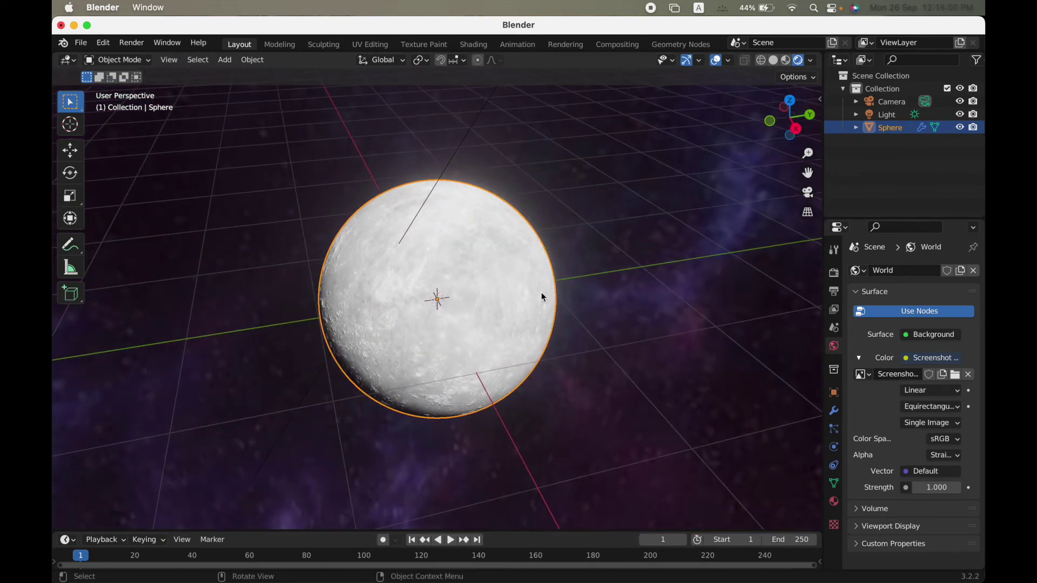
pyautogui.hscroll(-3, 520, 315)
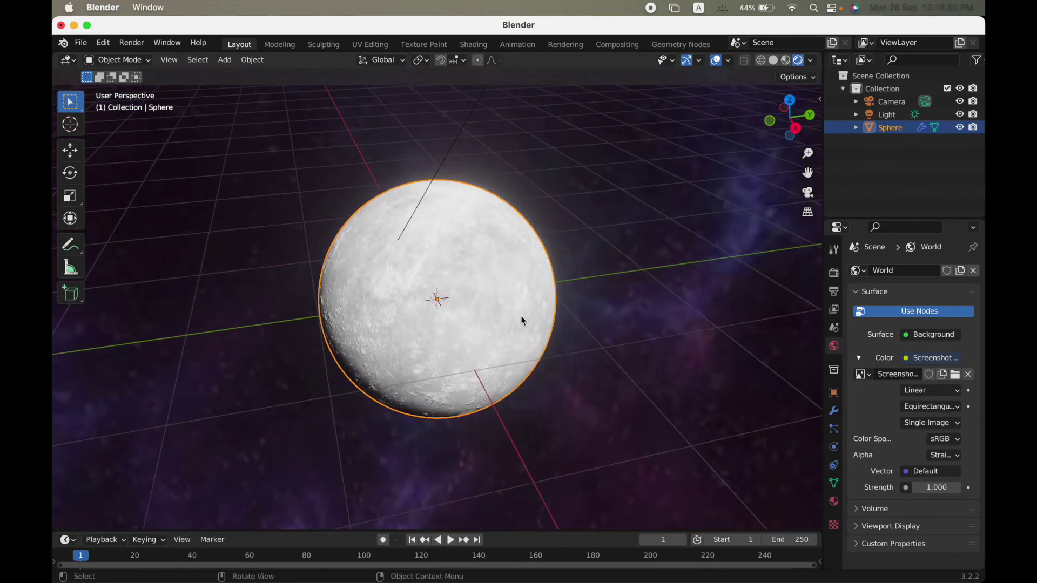
# - Make the timeline area taller and view the scene through the selected camera
pyautogui.moveTo(503, 531); pyautogui.dragTo(505, 484)
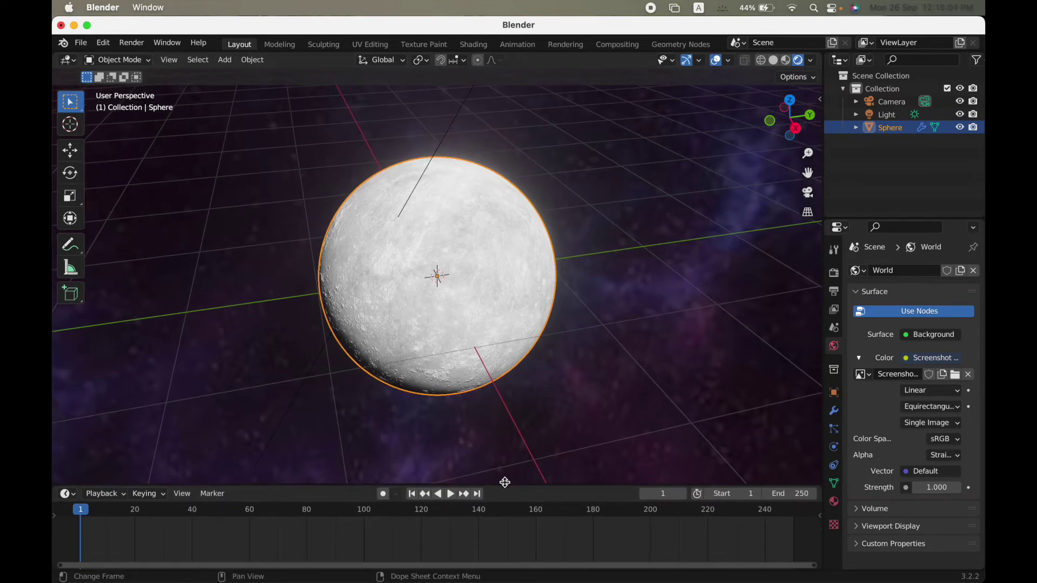
pyautogui.click(887, 102)
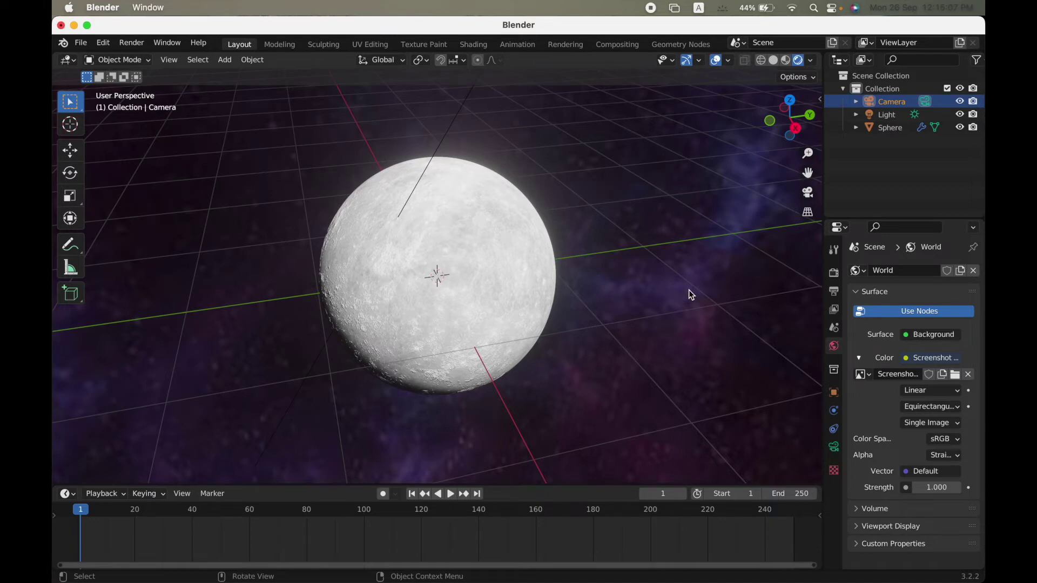
pyautogui.click(809, 193)
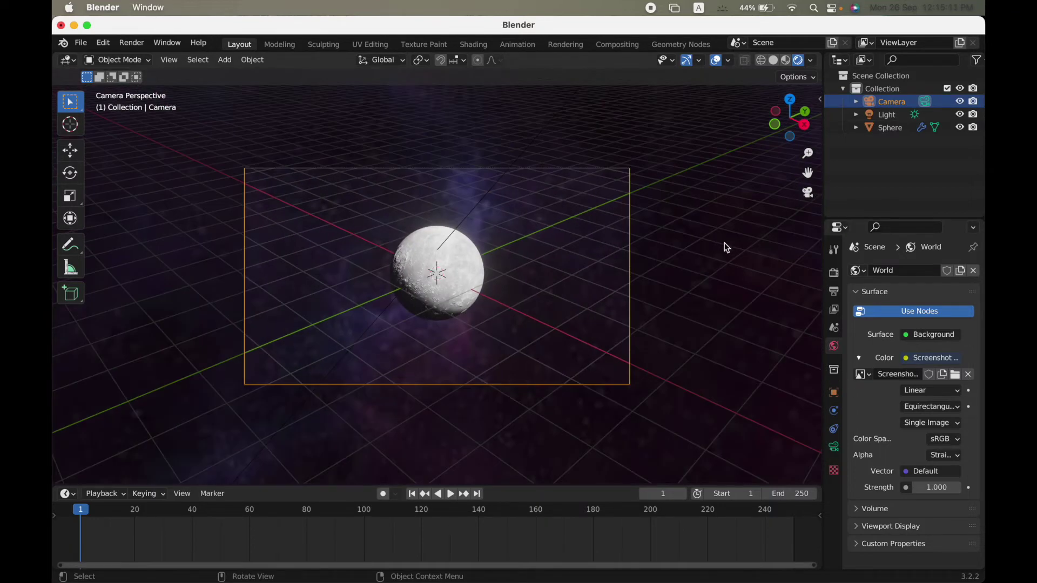
pyautogui.scroll(-5, 641, 329)
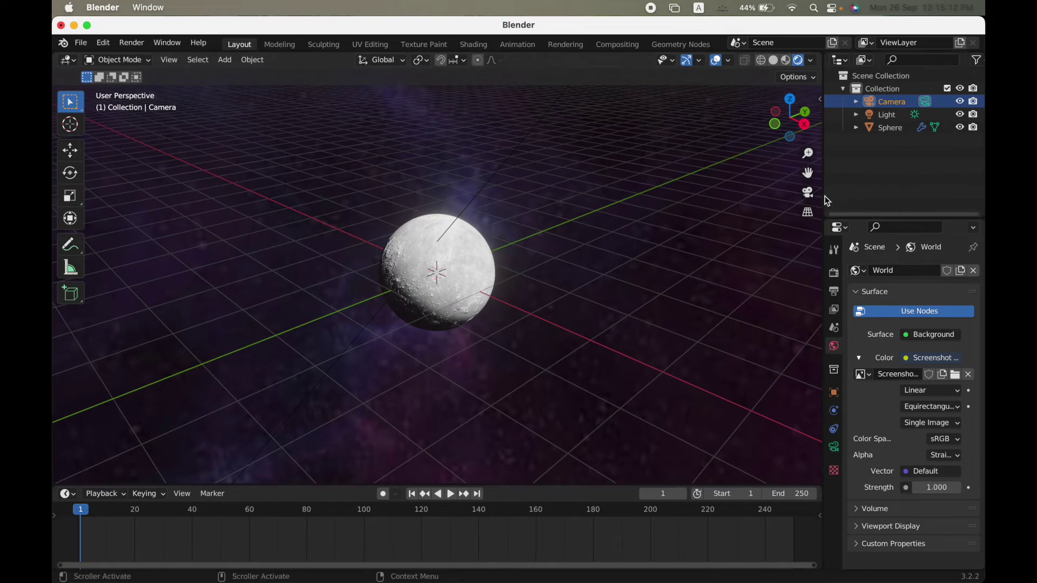
pyautogui.click(807, 193)
pyautogui.scroll(3, 636, 364)
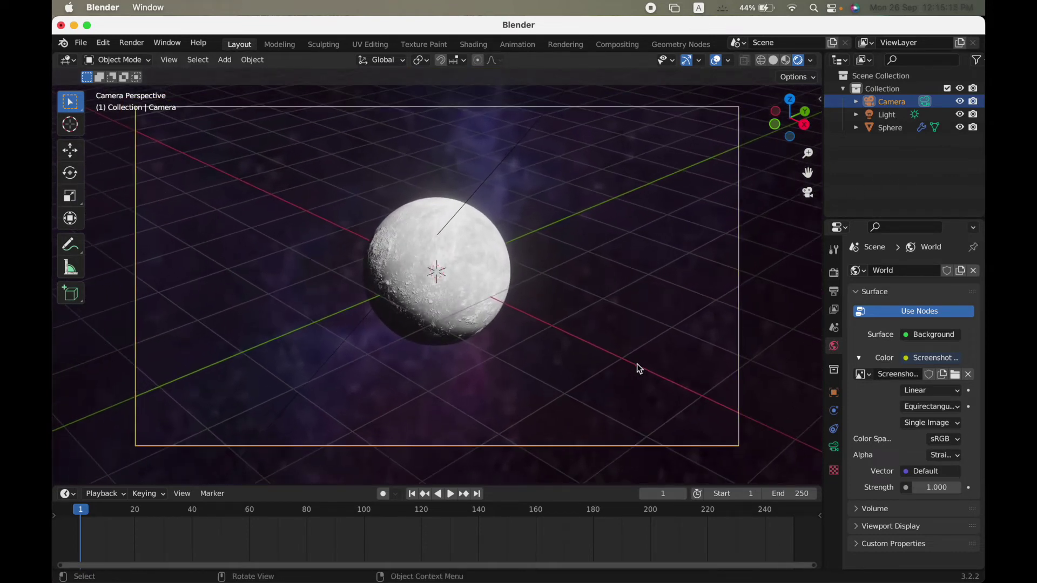
# - Insert a Location keyframe for the camera at frame 1
pyautogui.rightClick(406, 447)
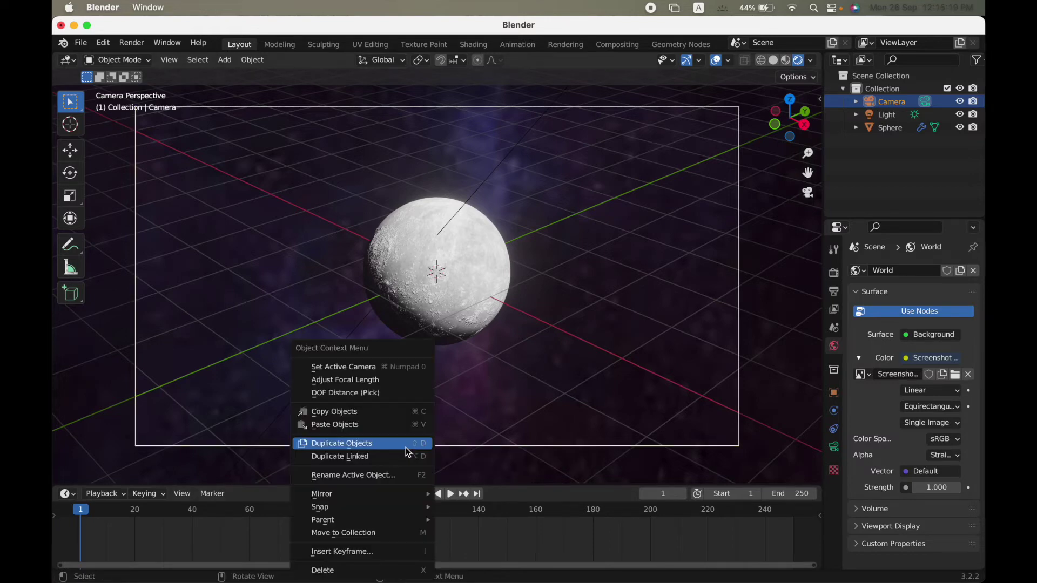
pyautogui.click(369, 555)
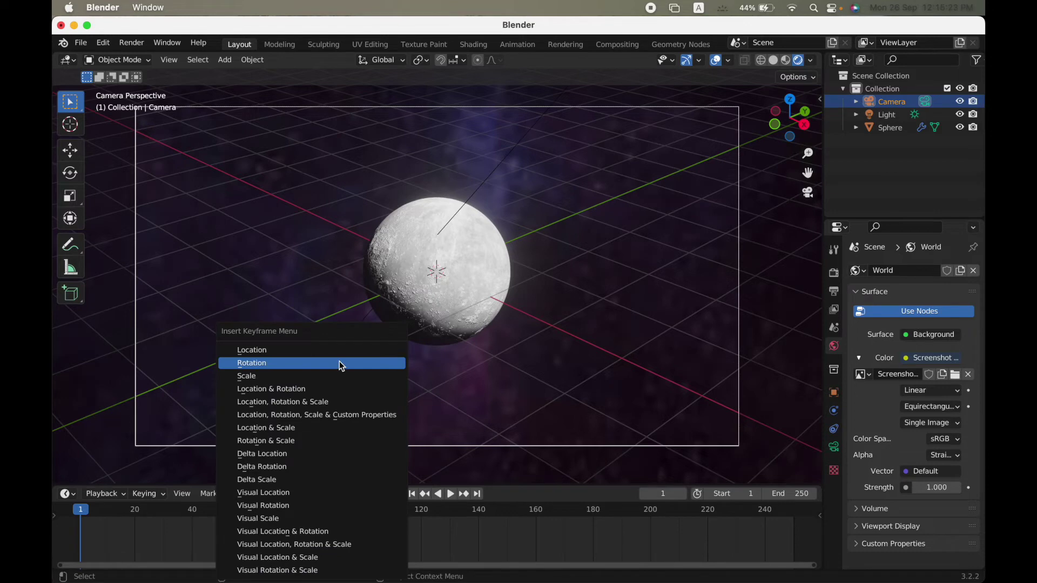
pyautogui.click(329, 349)
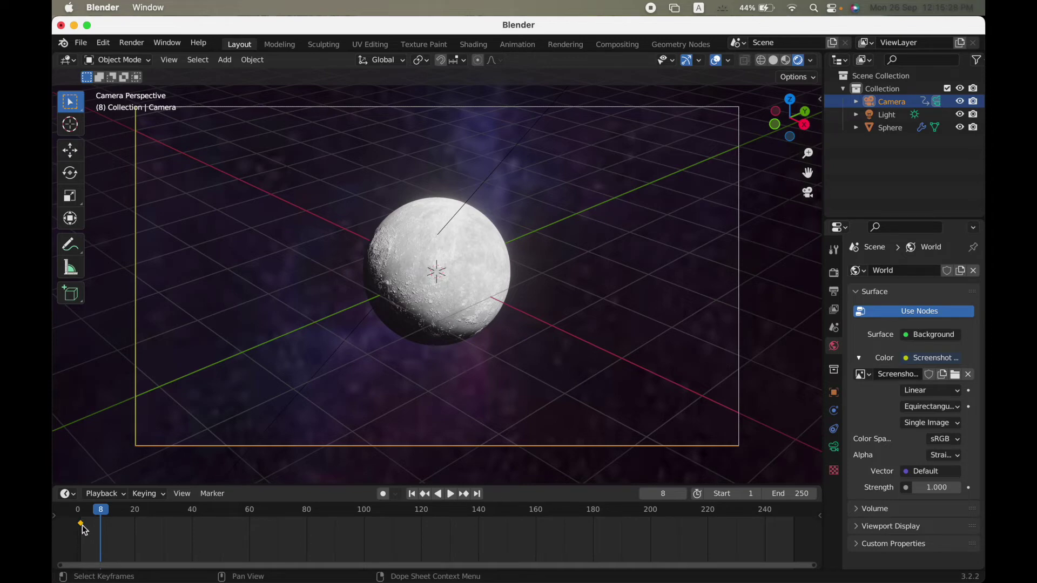
# - At frame 100, move the camera closer to the planet, then adjust it along Z and X to keep the planet centred in frame
pyautogui.click(138, 514)
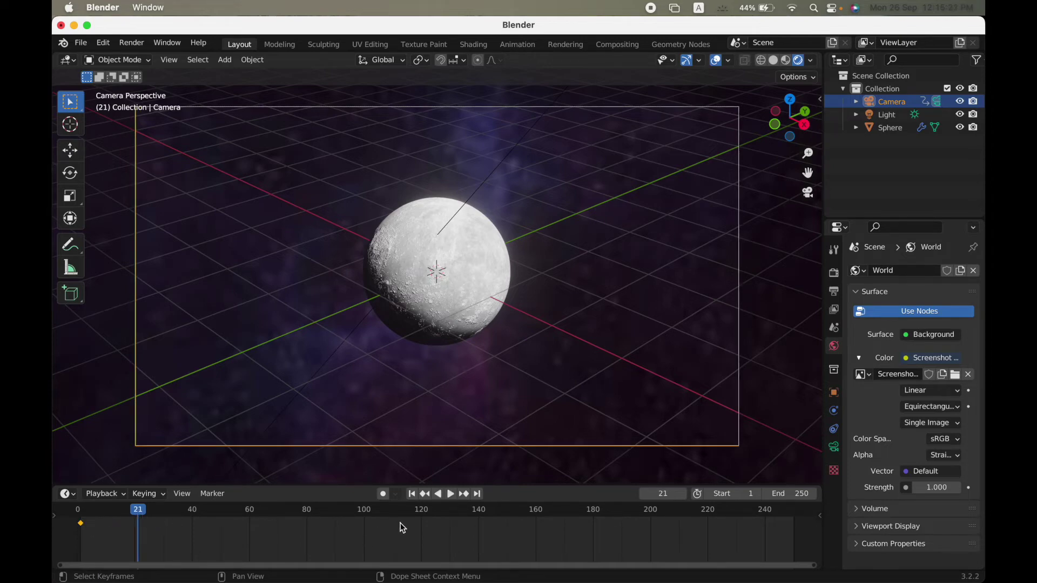
pyautogui.click(364, 511)
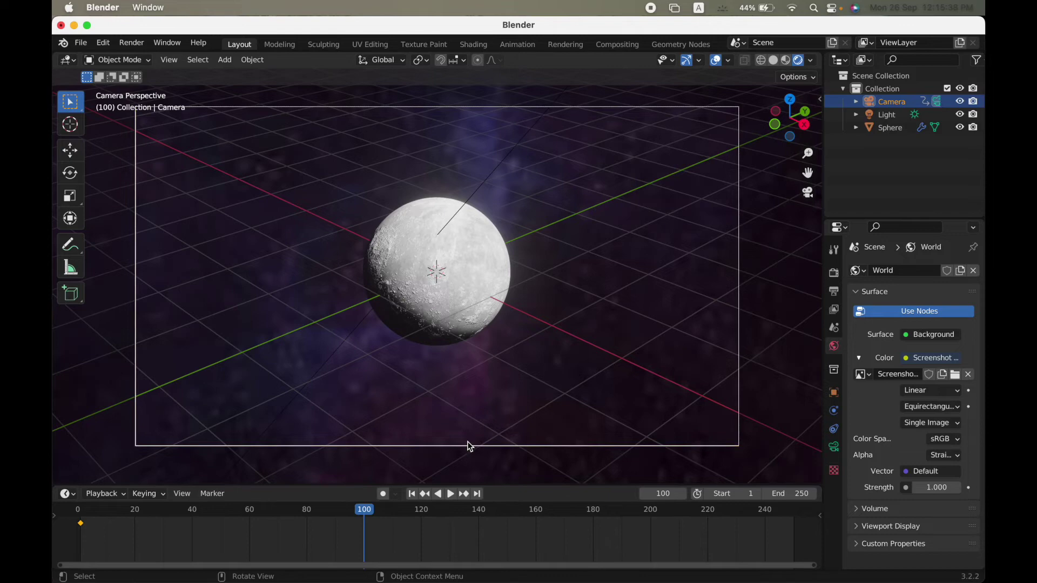
pyautogui.press('g')
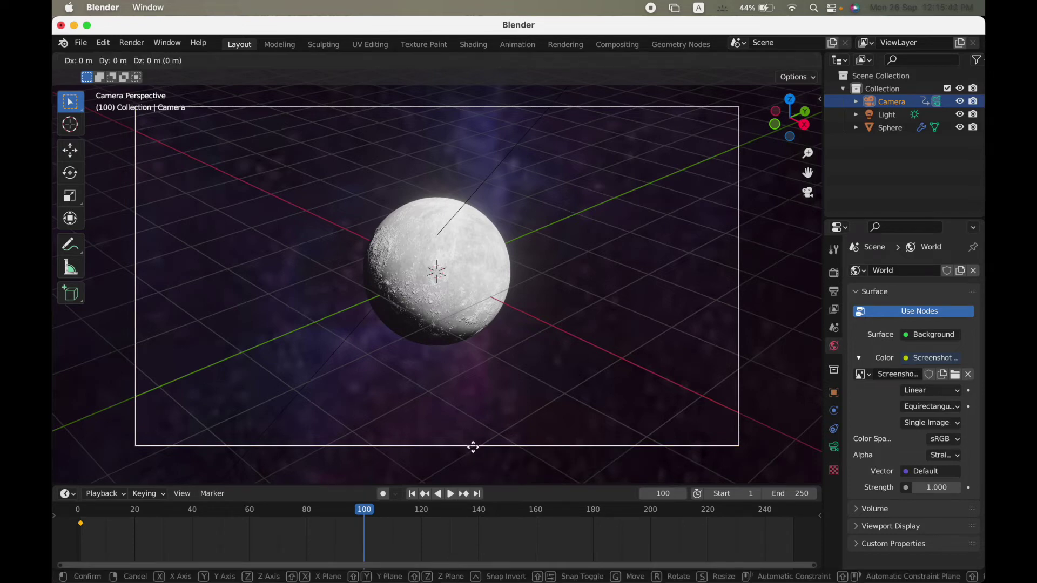
pyautogui.click(708, 380)
pyautogui.press('g')
pyautogui.press('z')
pyautogui.click(493, 307)
pyautogui.press('g')
pyautogui.press('z')
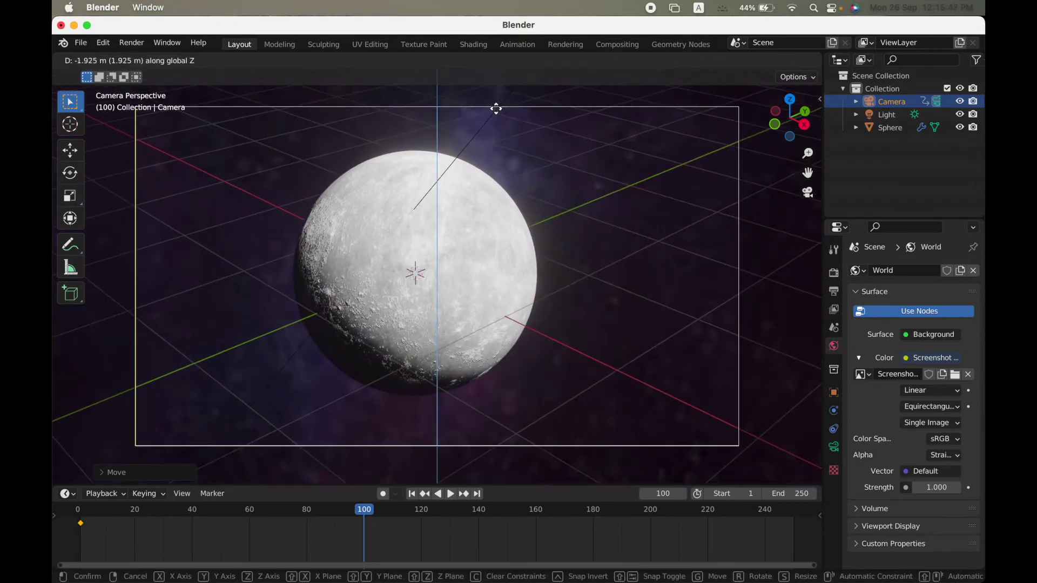
pyautogui.click(500, 101)
pyautogui.press('g')
pyautogui.press('z')
pyautogui.click(494, 116)
pyautogui.press('g')
pyautogui.press('x')
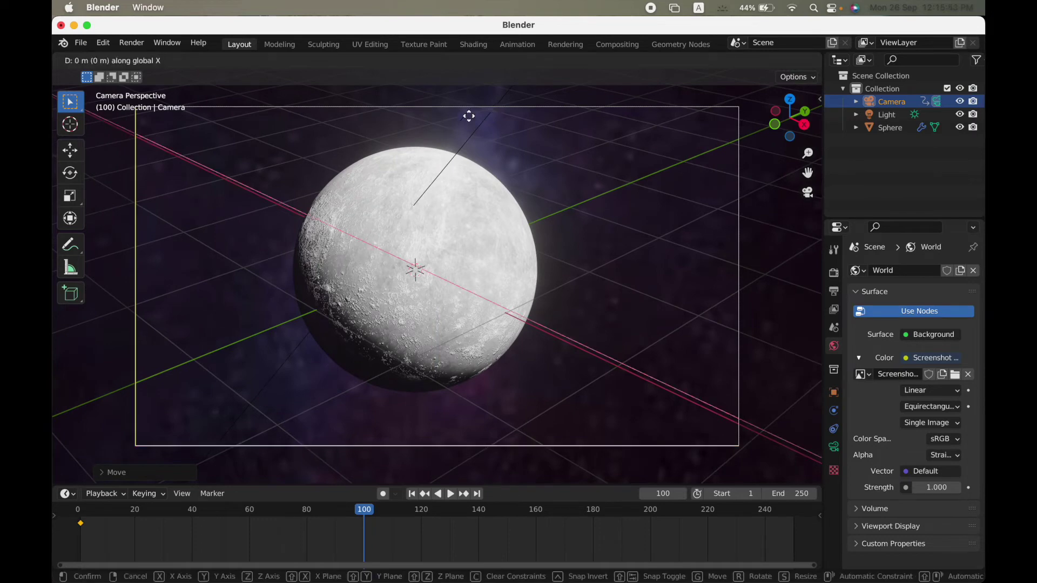
pyautogui.click(461, 136)
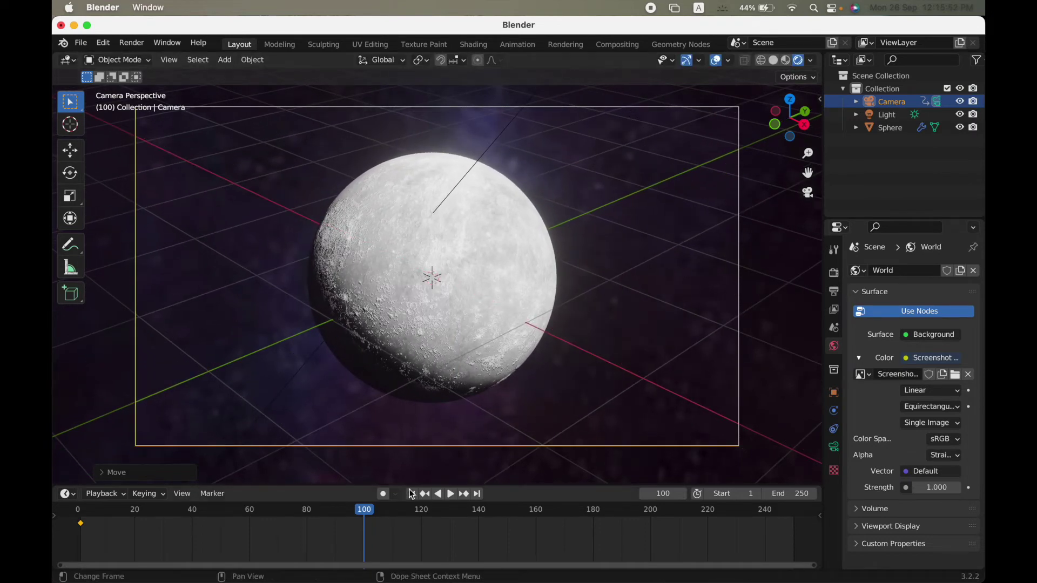
# - Insert a Location keyframe for the camera at frame 100
pyautogui.rightClick(427, 442)
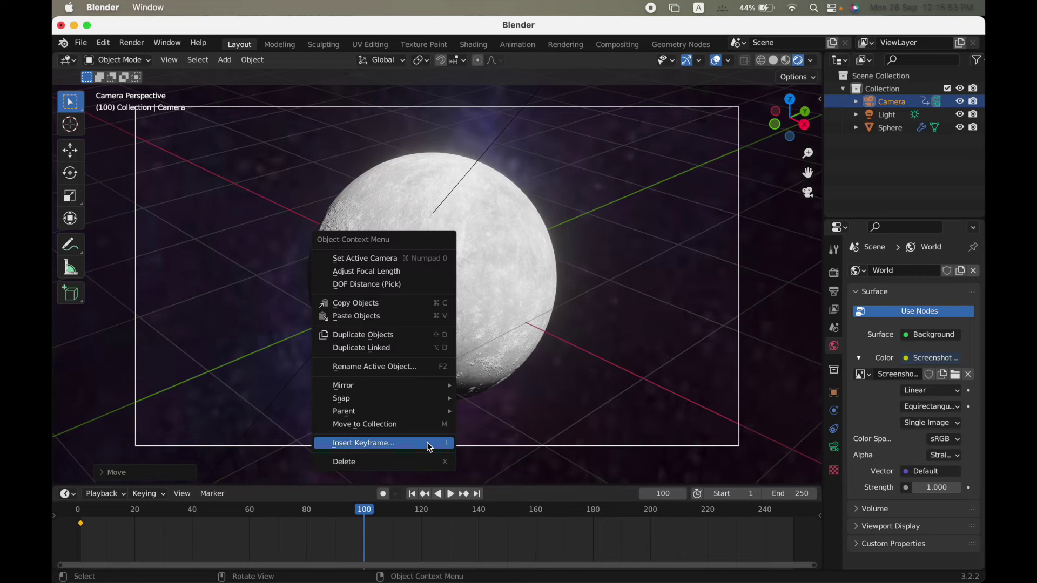
pyautogui.click(427, 442)
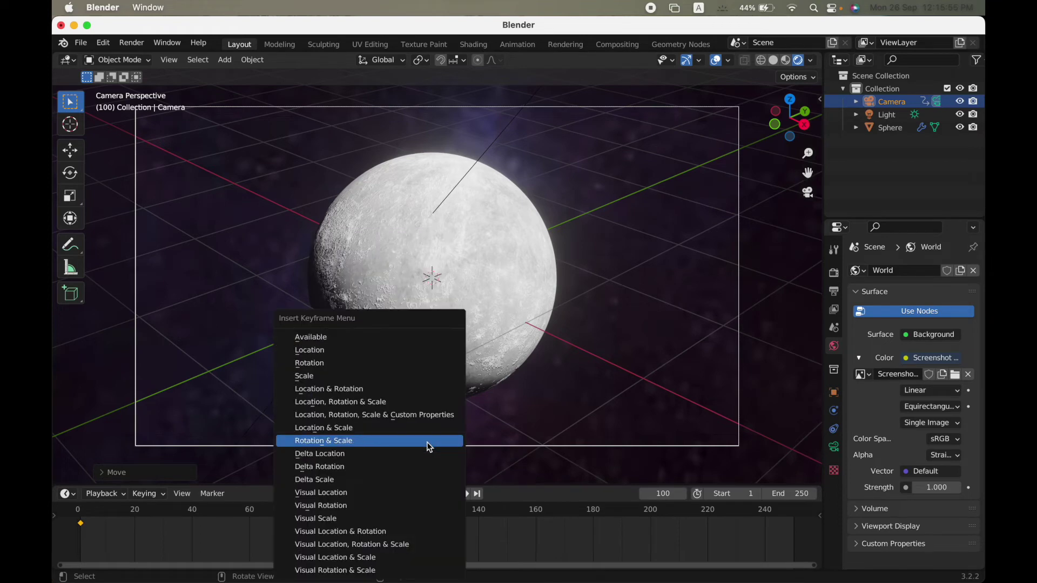
pyautogui.click(404, 351)
# - Play the camera animation from frame 0 and stop it past the second keyframe
pyautogui.moveTo(274, 501); pyautogui.dragTo(76, 502)
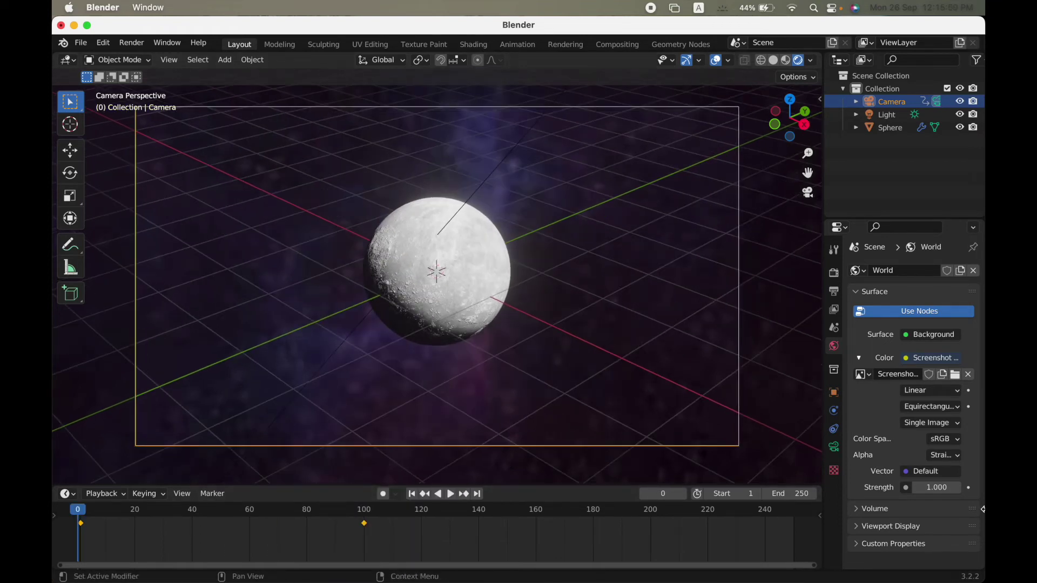
pyautogui.click(448, 494)
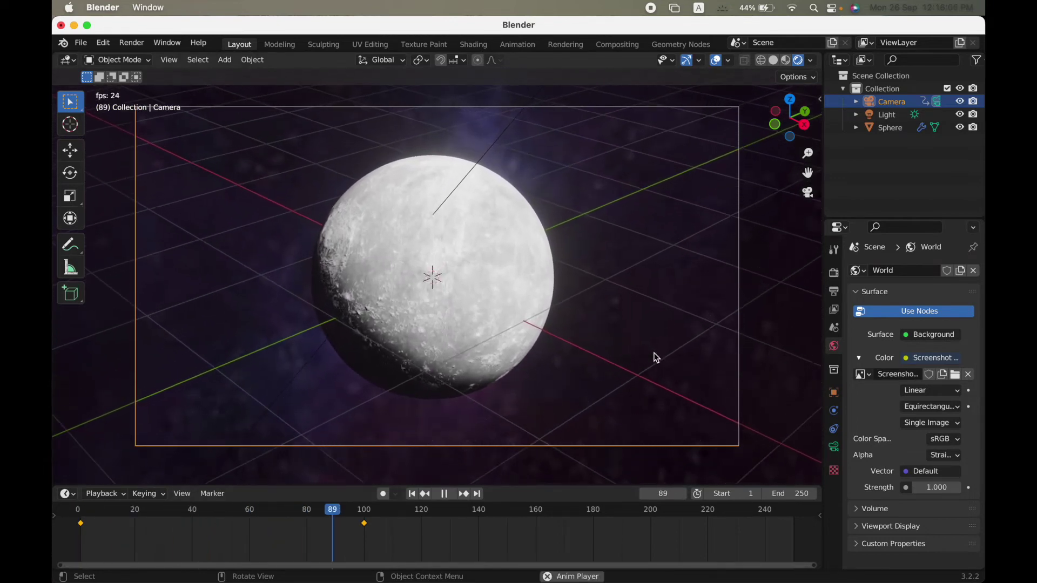
pyautogui.press('space')
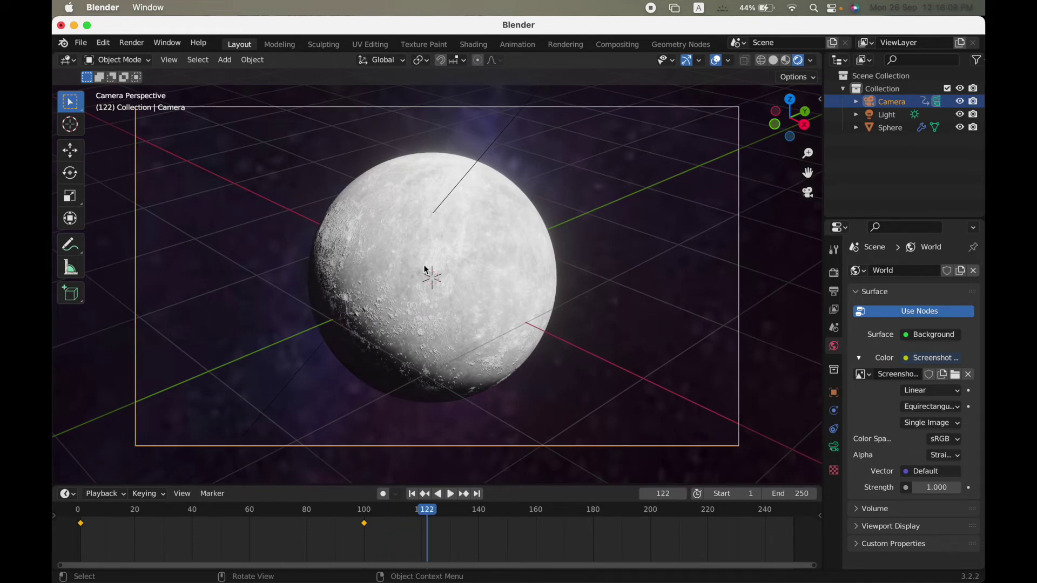
# - Select the sun light and insert a Rotation keyframe for it at frame 0
pyautogui.click(900, 119)
pyautogui.keyDown('ctrl'); pyautogui.scroll(-5, 657, 252); pyautogui.keyUp('ctrl')
pyautogui.keyDown('ctrl'); pyautogui.scroll(3, 658, 254); pyautogui.keyUp('ctrl')
pyautogui.hscroll(3, 658, 254)
pyautogui.keyDown('ctrl'); pyautogui.scroll(-8, 658, 254); pyautogui.keyUp('ctrl')
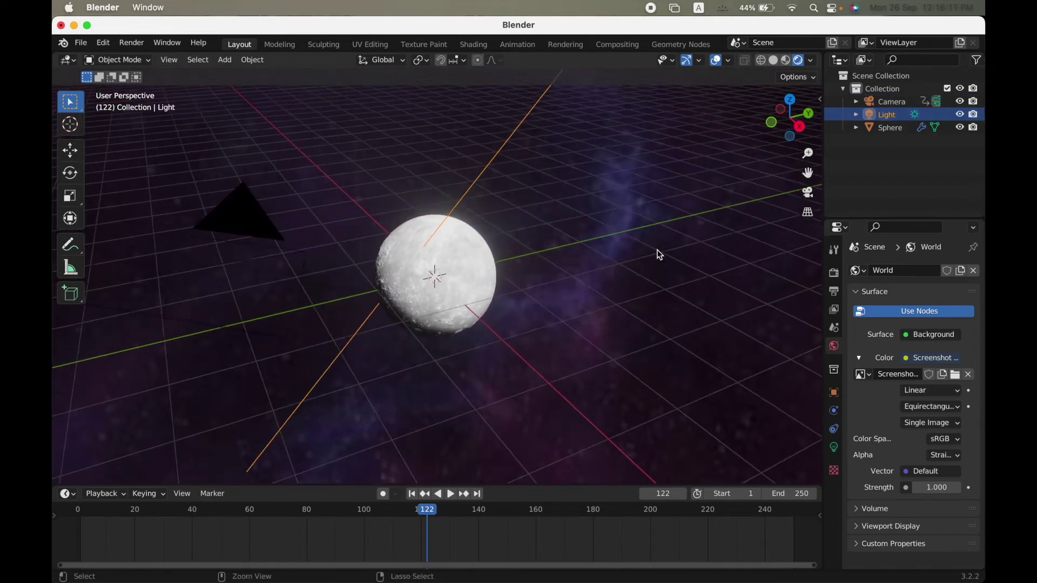
pyautogui.hscroll(8, 658, 254)
pyautogui.keyDown('ctrl'); pyautogui.scroll(6, 658, 255); pyautogui.keyUp('ctrl')
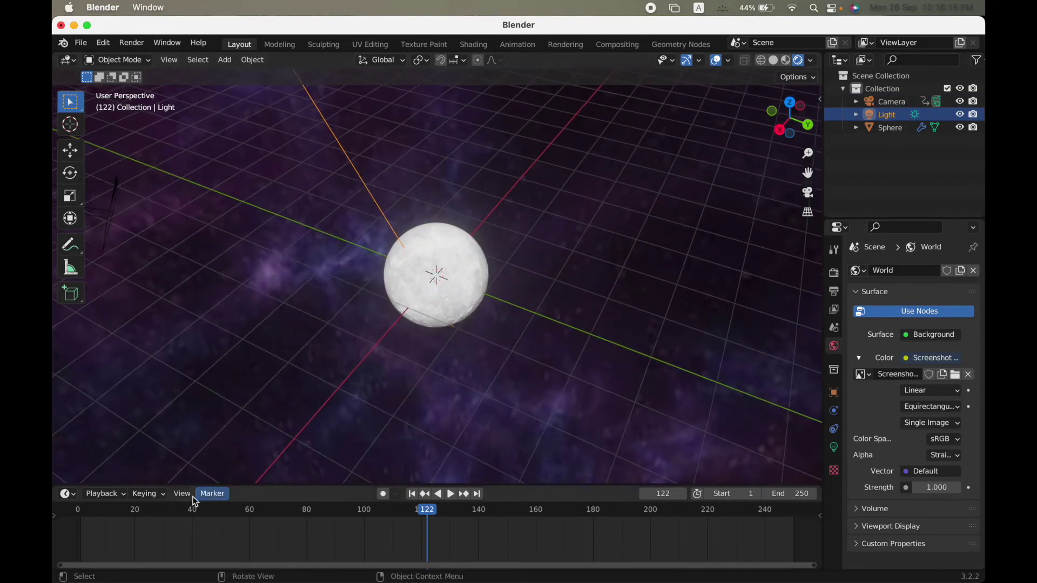
pyautogui.moveTo(96, 510); pyautogui.dragTo(77, 510)
pyautogui.scroll(6, 301, 255)
pyautogui.scroll(-4, 301, 255)
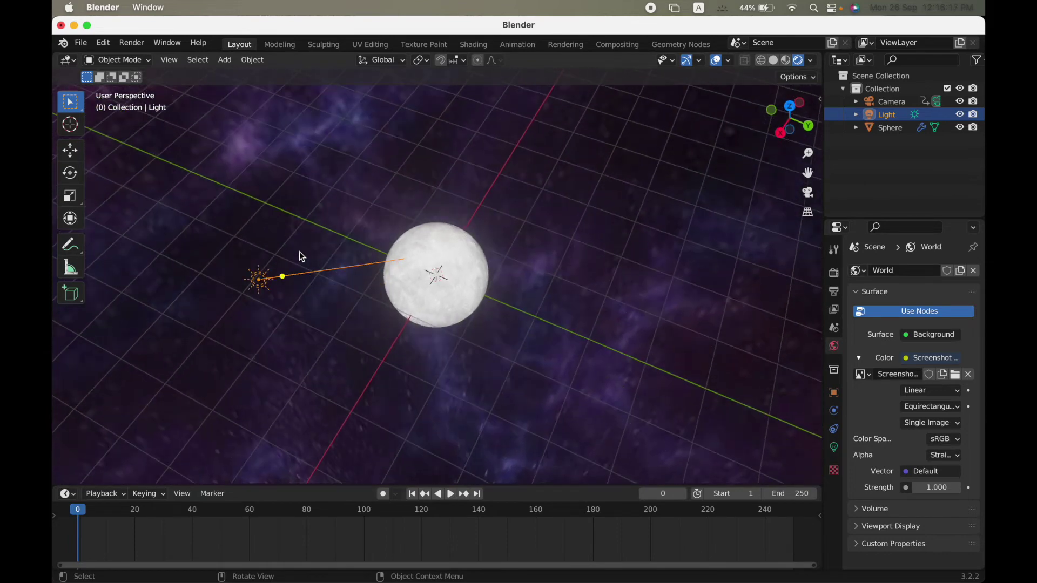
pyautogui.rightClick(267, 281)
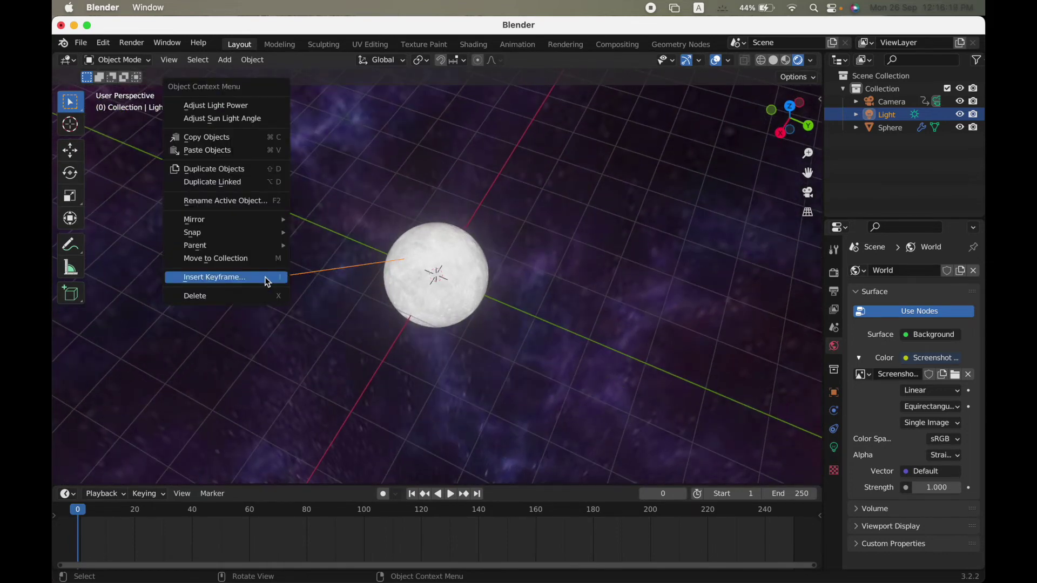
pyautogui.click(265, 276)
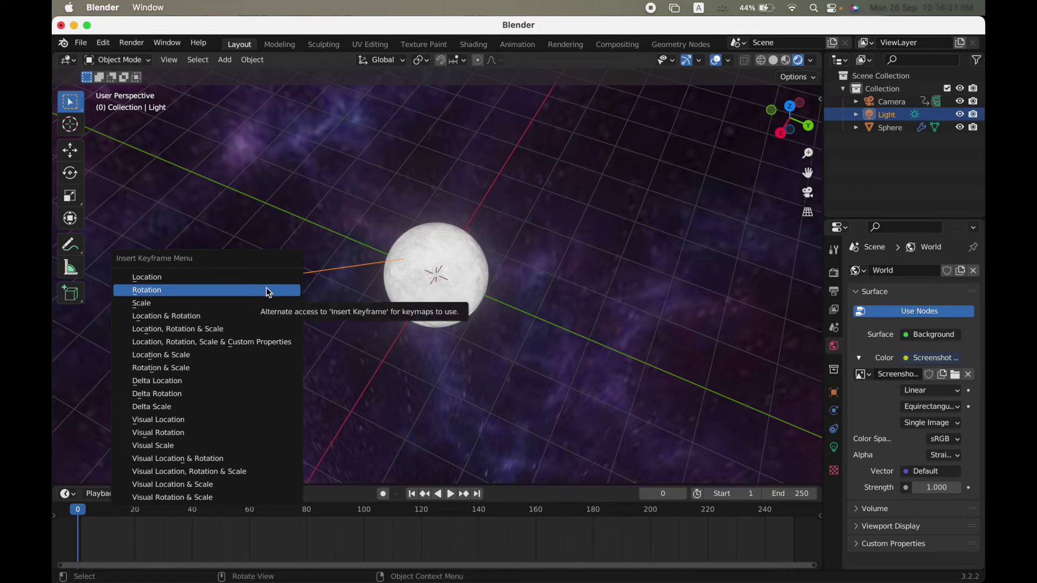
pyautogui.click(269, 292)
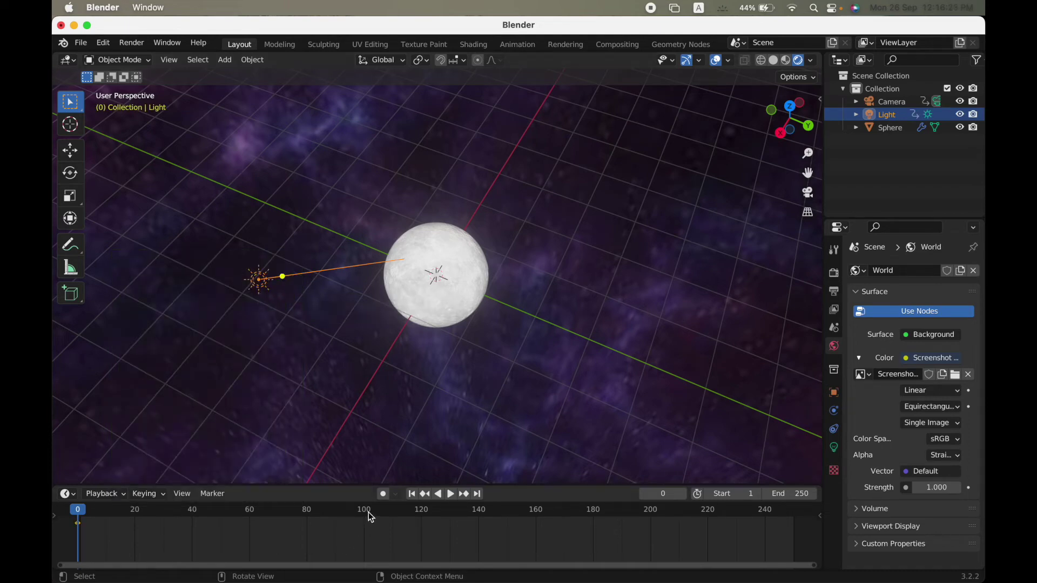
# - At frame 100, rotate the sun light around the global Z axis and insert a Rotation keyframe
pyautogui.moveTo(372, 517); pyautogui.dragTo(365, 514)
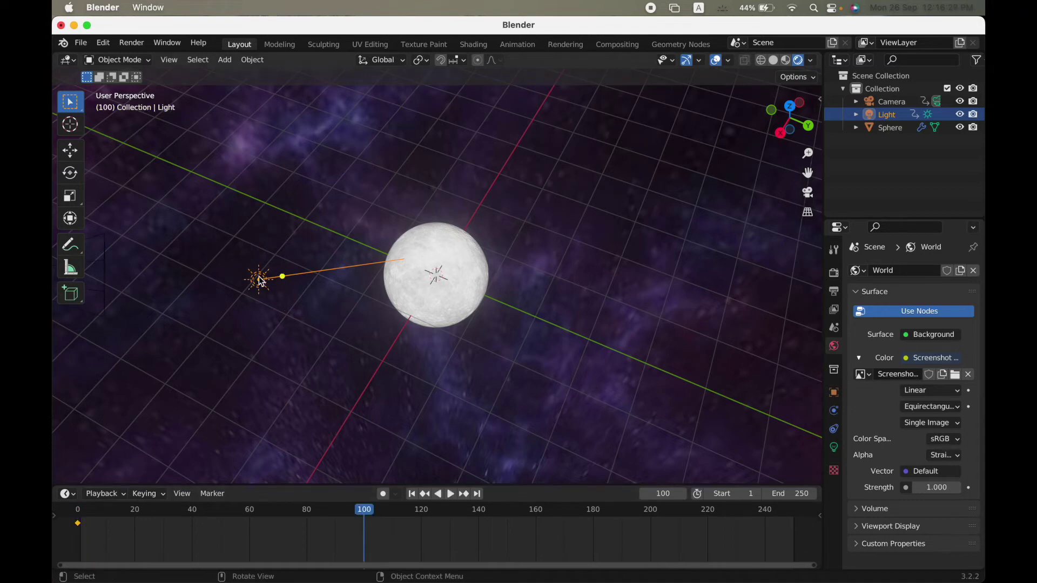
pyautogui.press('r')
pyautogui.press('z')
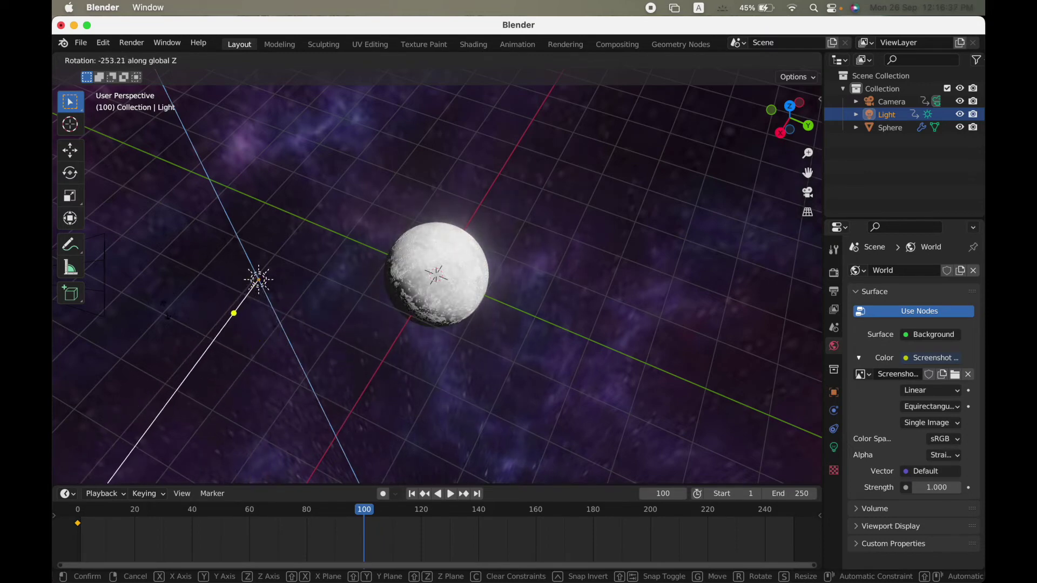
pyautogui.click(143, 400)
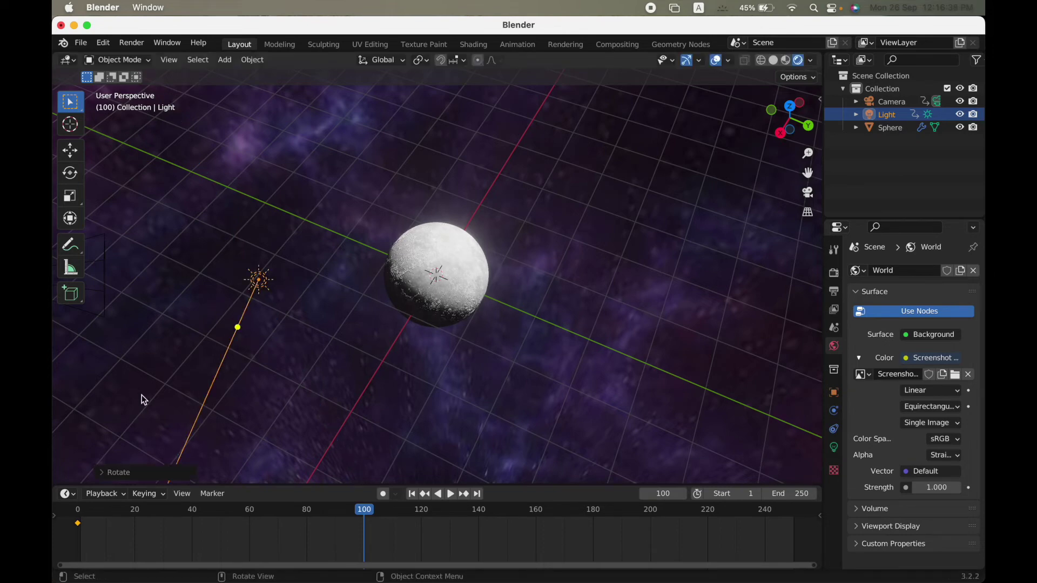
pyautogui.rightClick(260, 278)
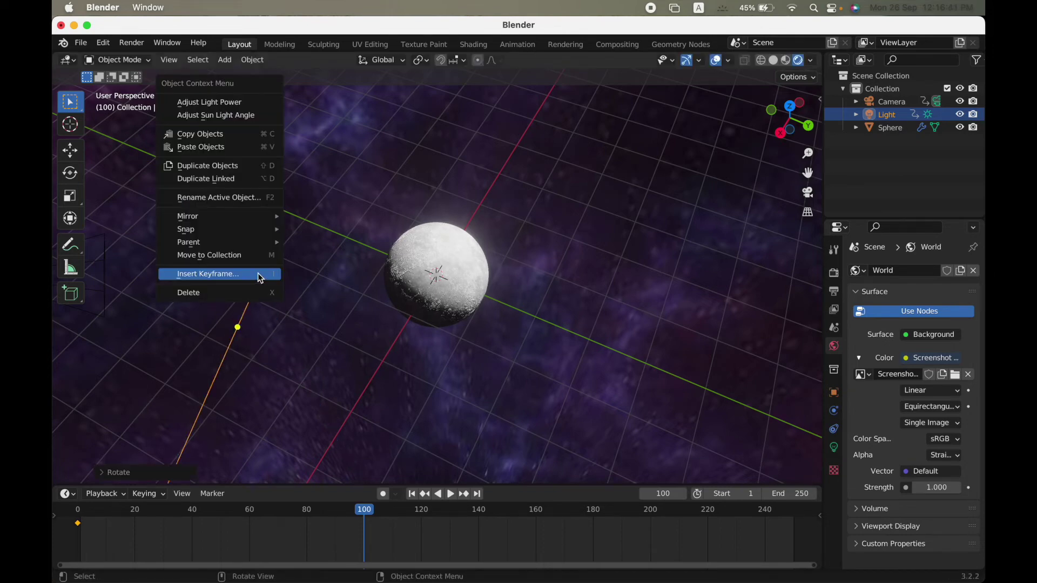
pyautogui.click(260, 277)
pyautogui.click(260, 275)
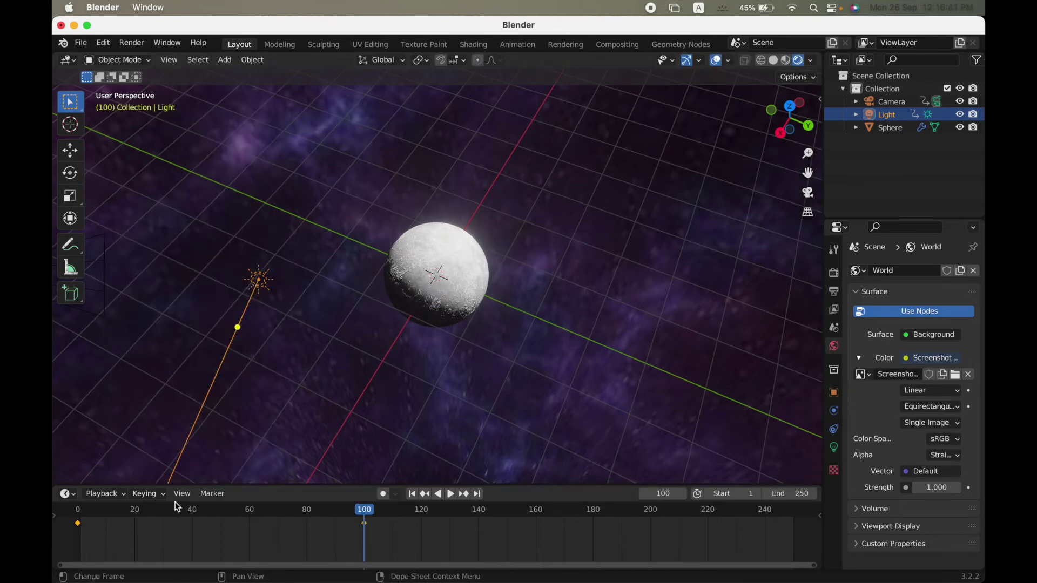
# - Return to frame 0, view the scene through the camera, play the animation and stop it
pyautogui.moveTo(127, 509); pyautogui.dragTo(78, 509)
pyautogui.click(810, 190)
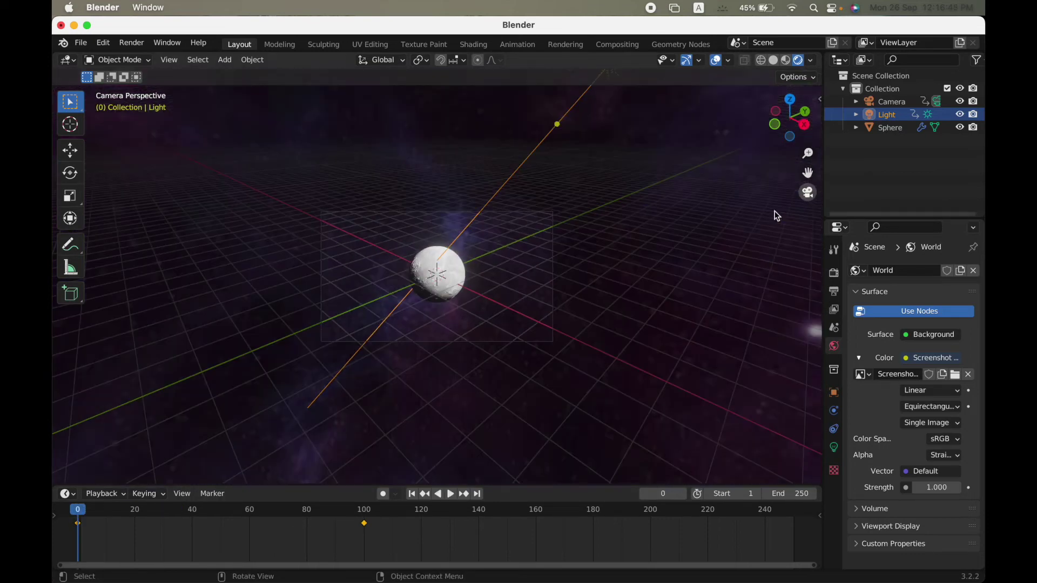
pyautogui.scroll(3, 462, 371)
pyautogui.scroll(-1, 462, 371)
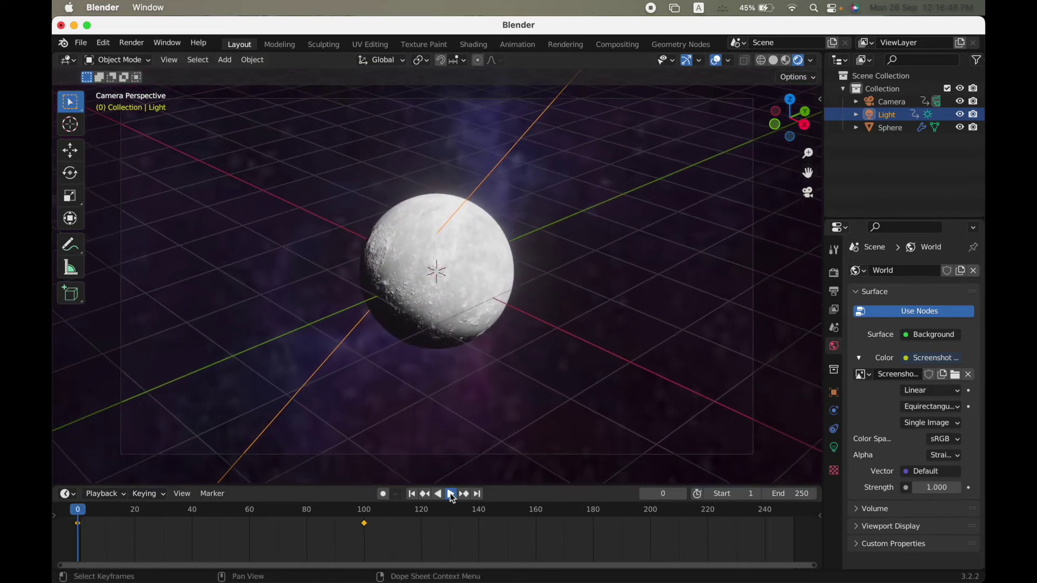
pyautogui.click(452, 495)
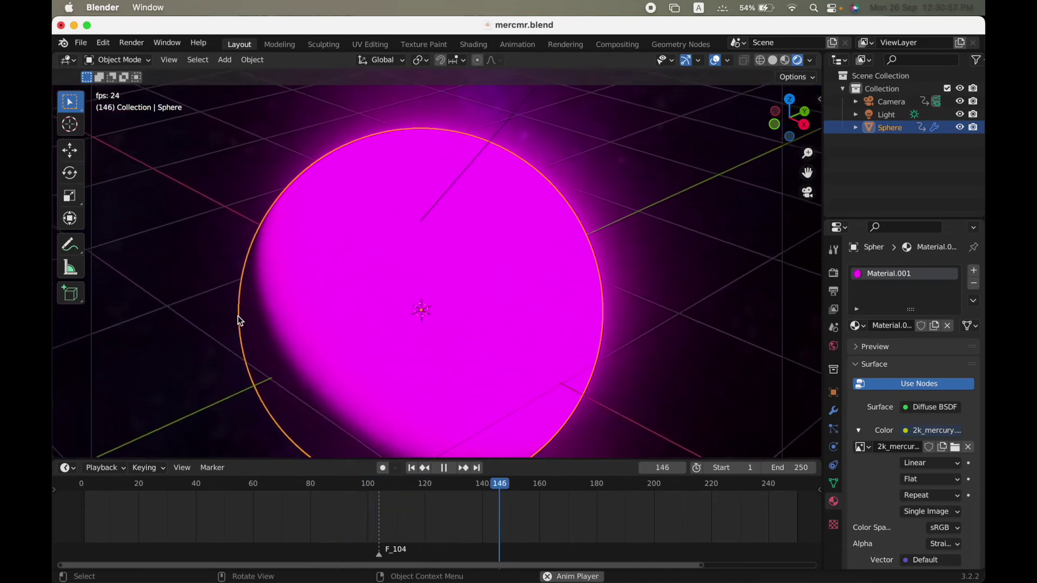
pyautogui.press('space')
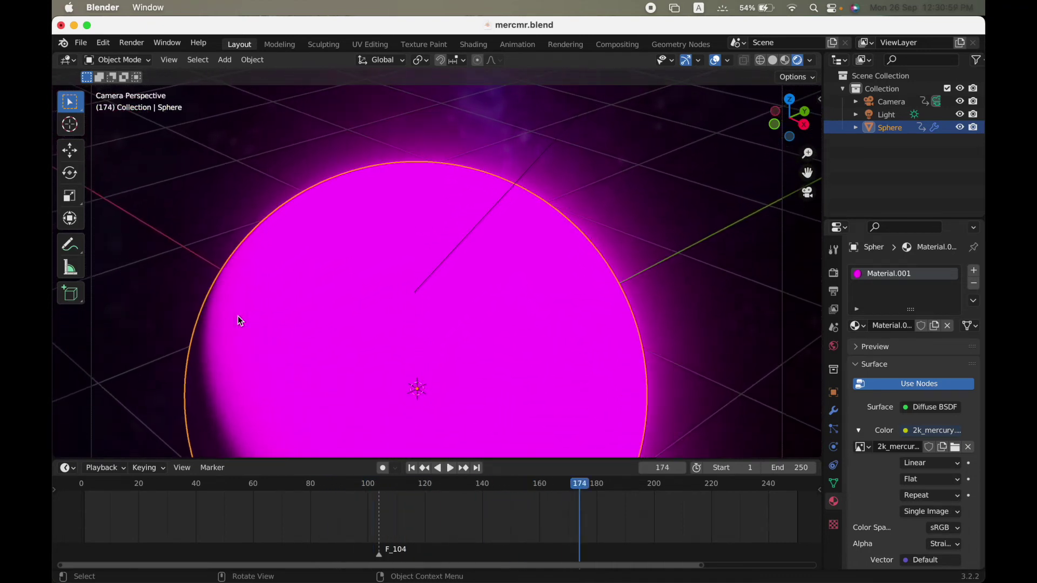
# - Clear the existing output folder path in the scene's output settings
pyautogui.click(832, 294)
pyautogui.scroll(-3, 888, 368)
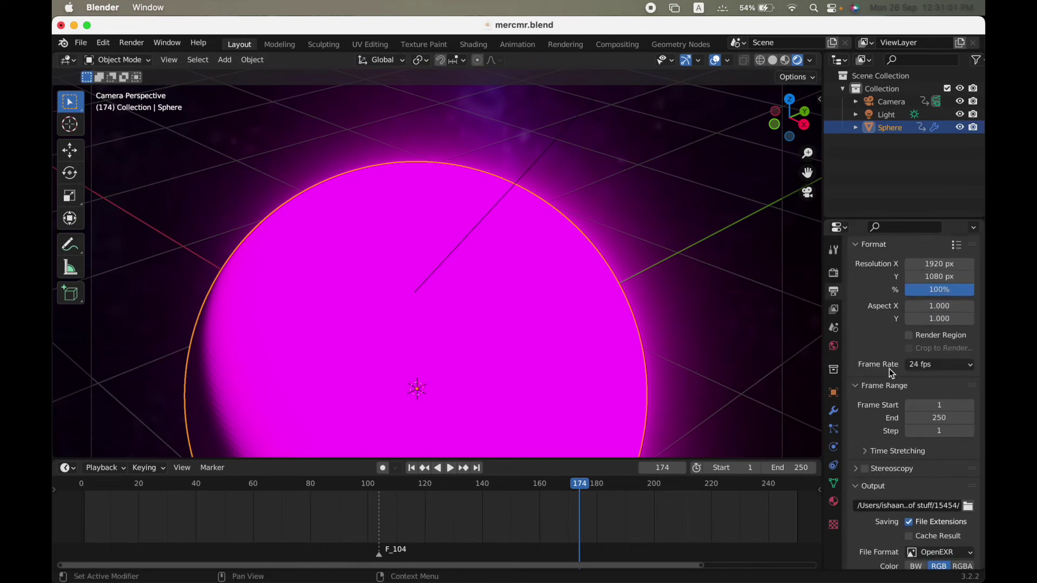
pyautogui.click(968, 490)
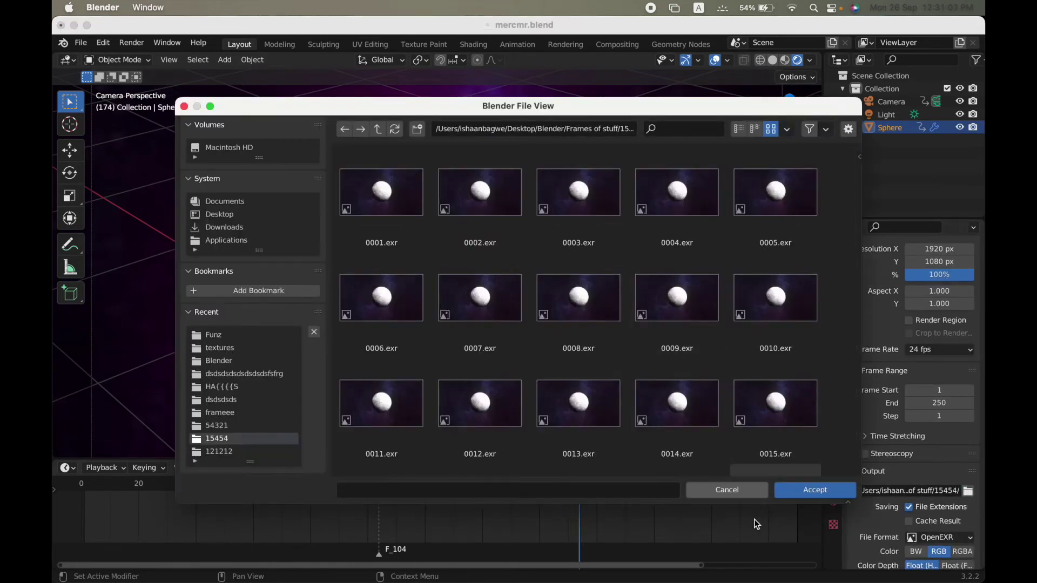
pyautogui.click(743, 493)
pyautogui.click(937, 492)
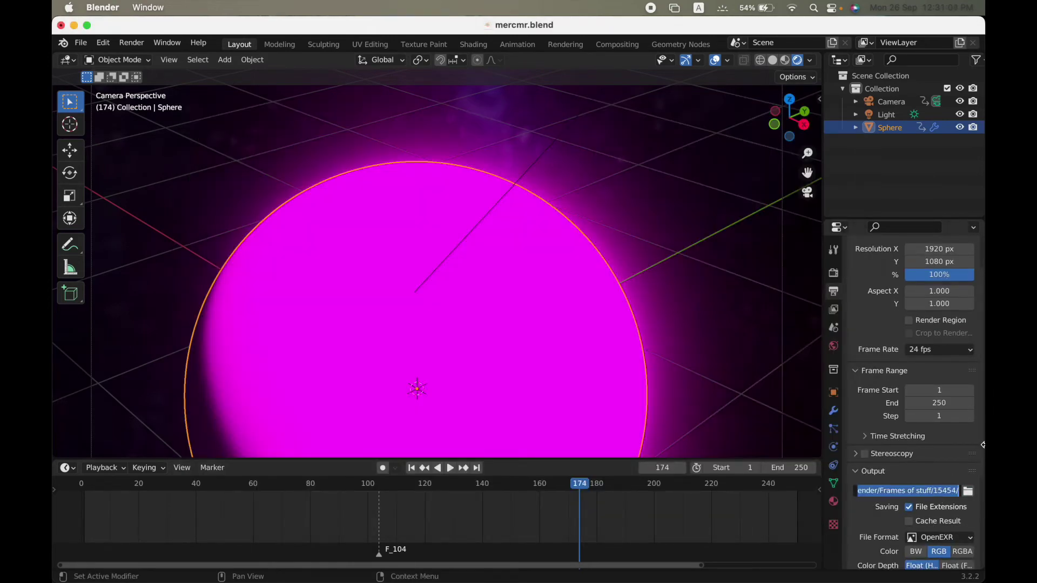
pyautogui.press('BackSpace')
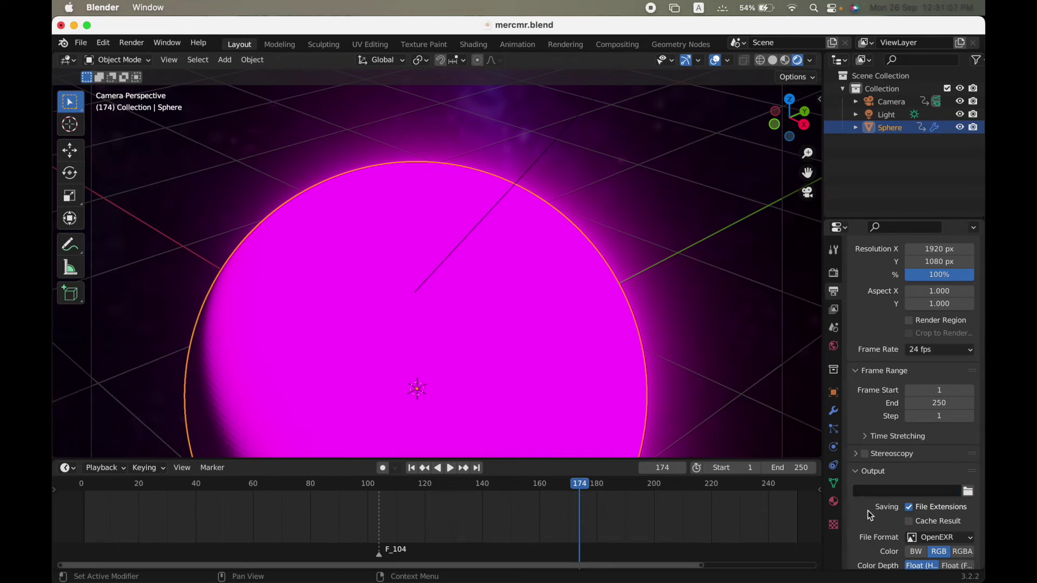
# - Set the render output file format to PNG
pyautogui.scroll(-4, 867, 511)
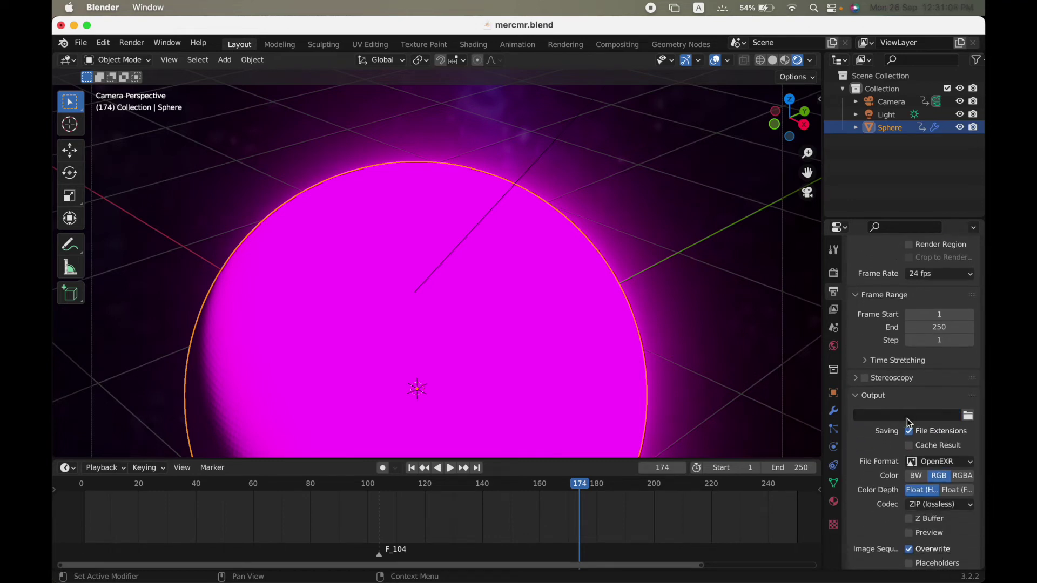
pyautogui.click(943, 462)
pyautogui.click(758, 390)
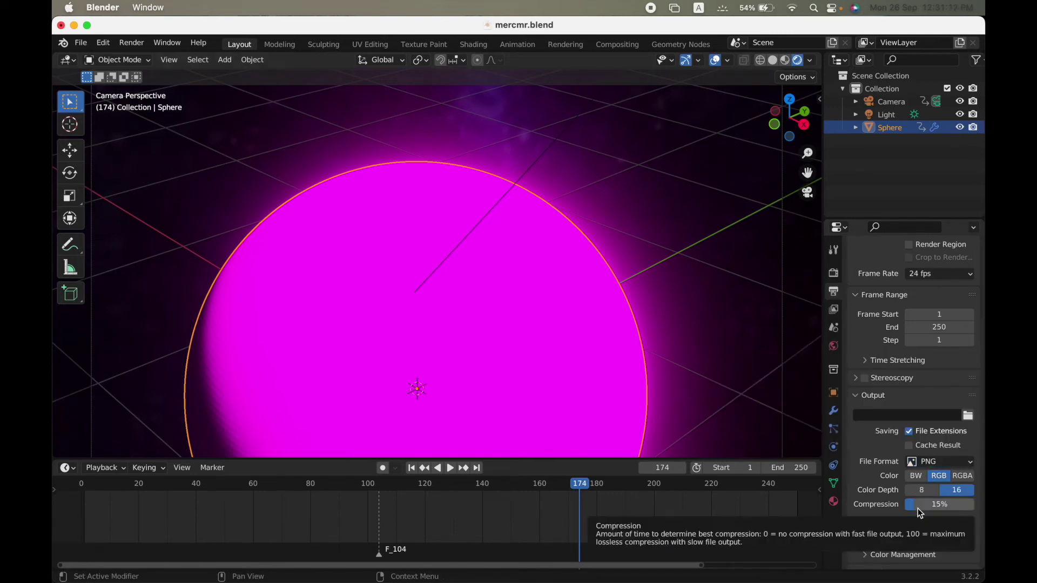
pyautogui.click(968, 416)
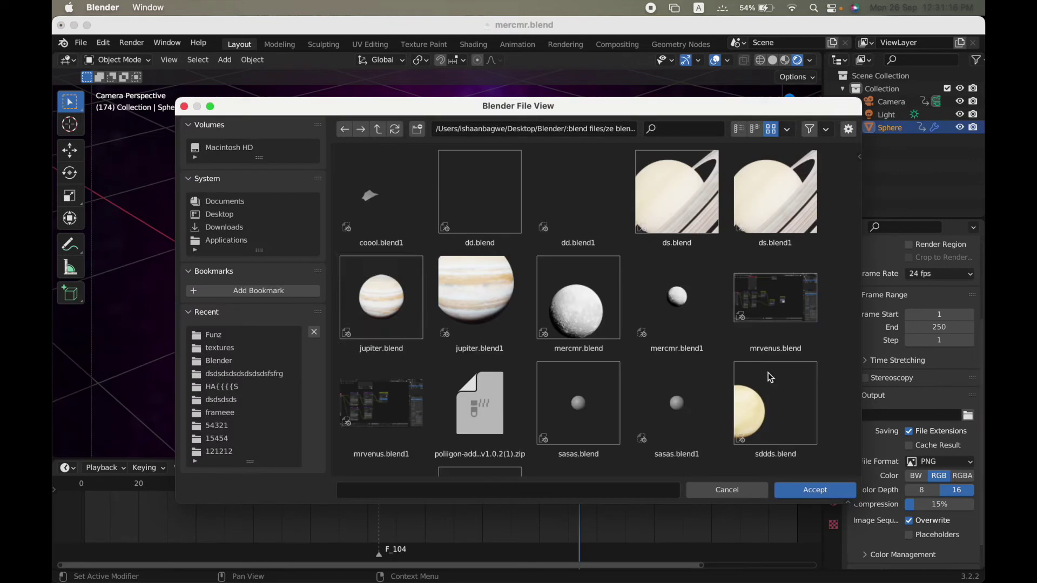
pyautogui.click(269, 361)
pyautogui.doubleClick(681, 215)
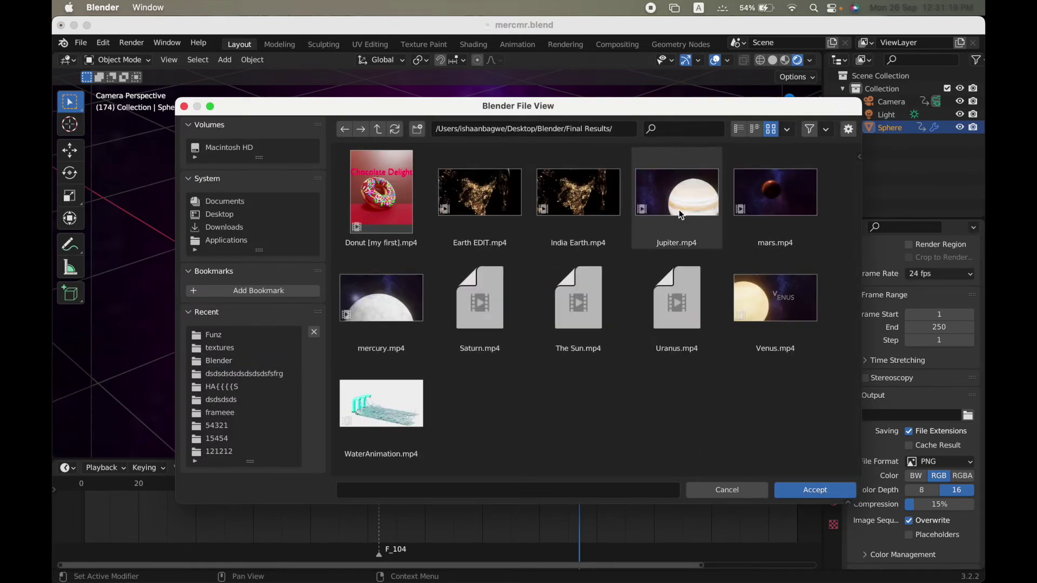
pyautogui.click(737, 488)
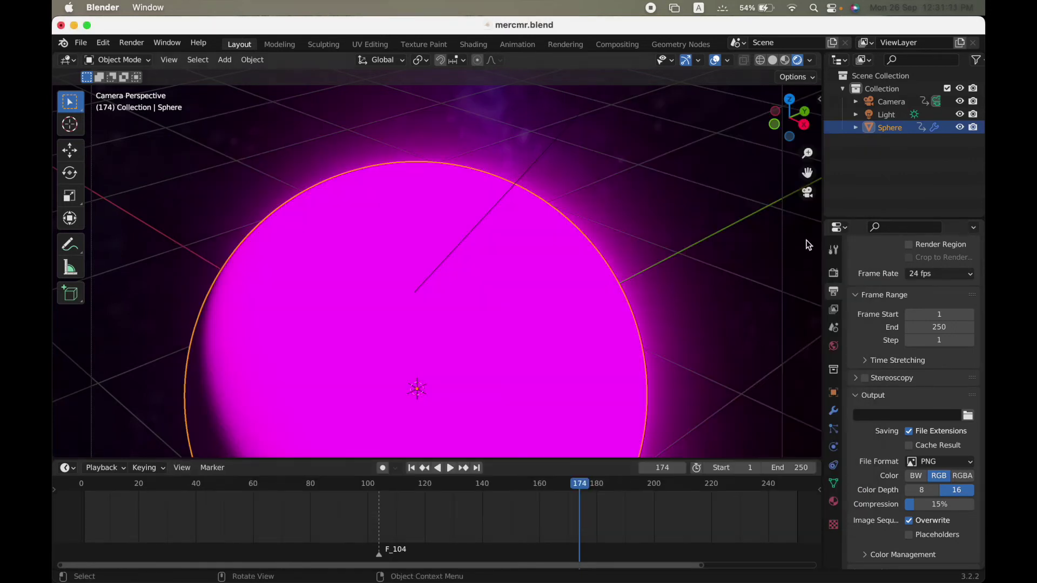
# - Browse the folders inside Frames of stuff as possible render output locations, and leave without choosing one
pyautogui.click(968, 416)
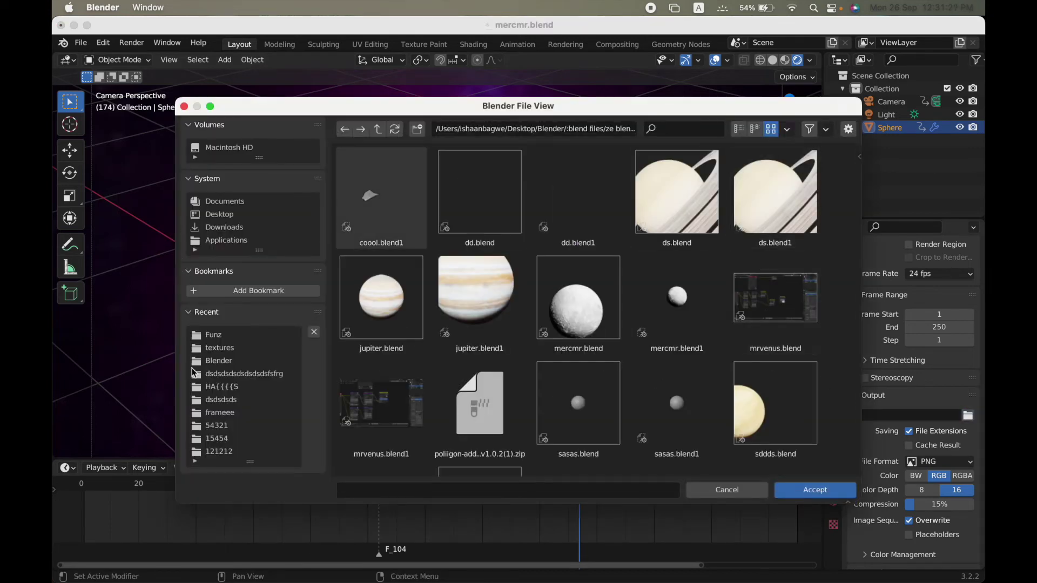
pyautogui.click(232, 360)
pyautogui.click(775, 219)
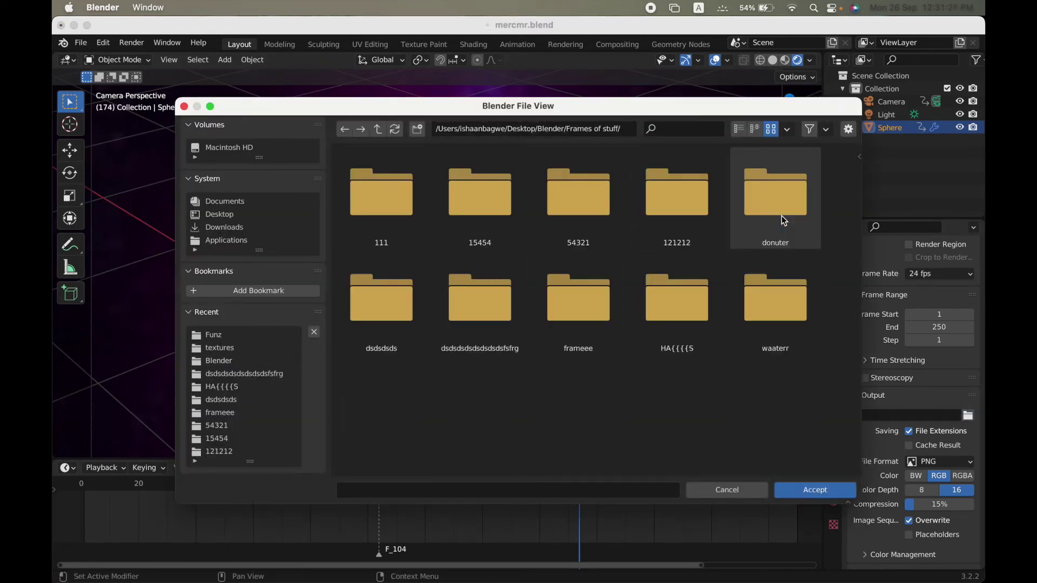
pyautogui.doubleClick(687, 287)
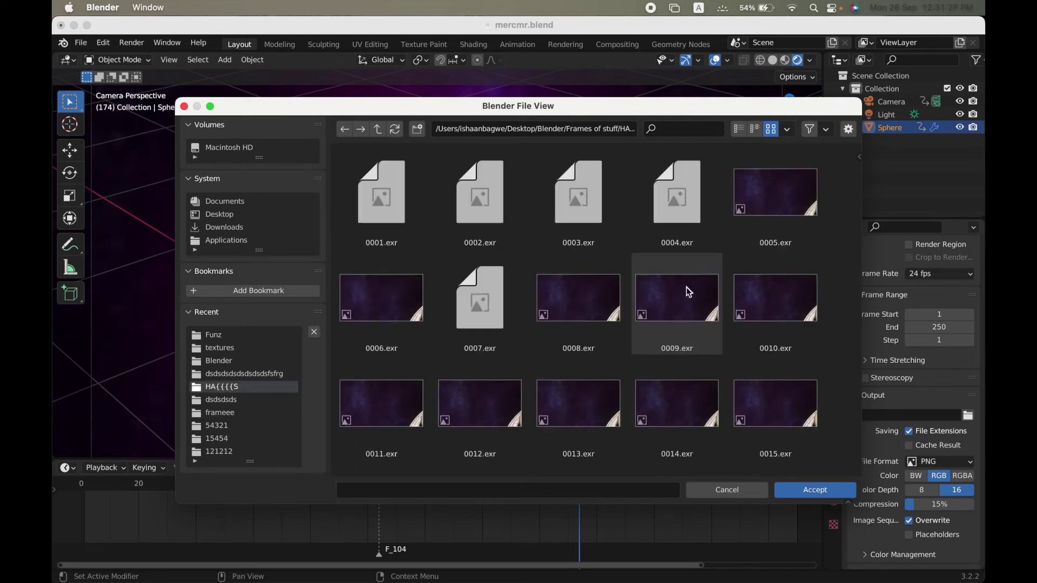
pyautogui.click(346, 132)
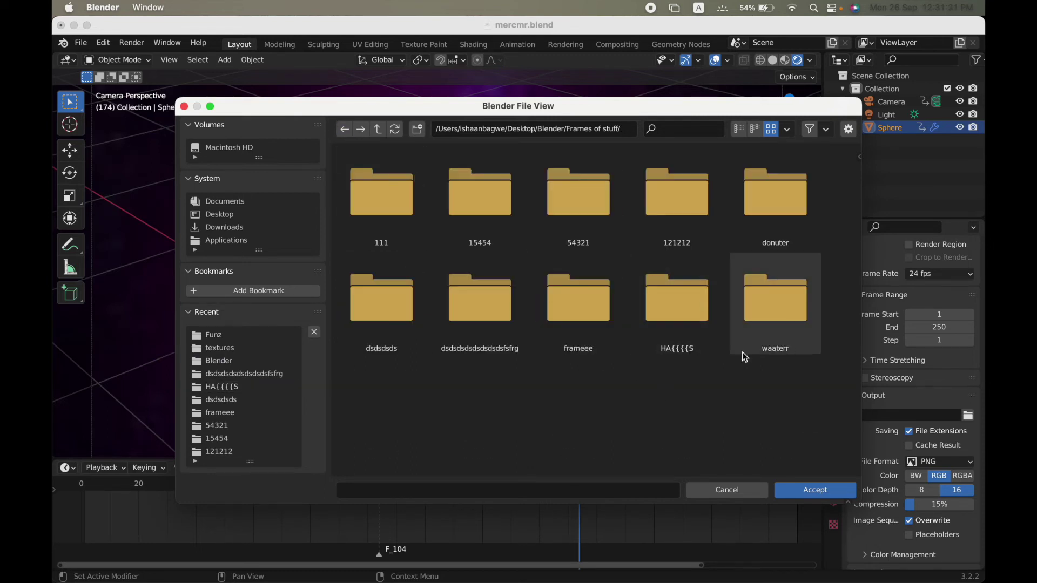
pyautogui.rightClick(661, 365)
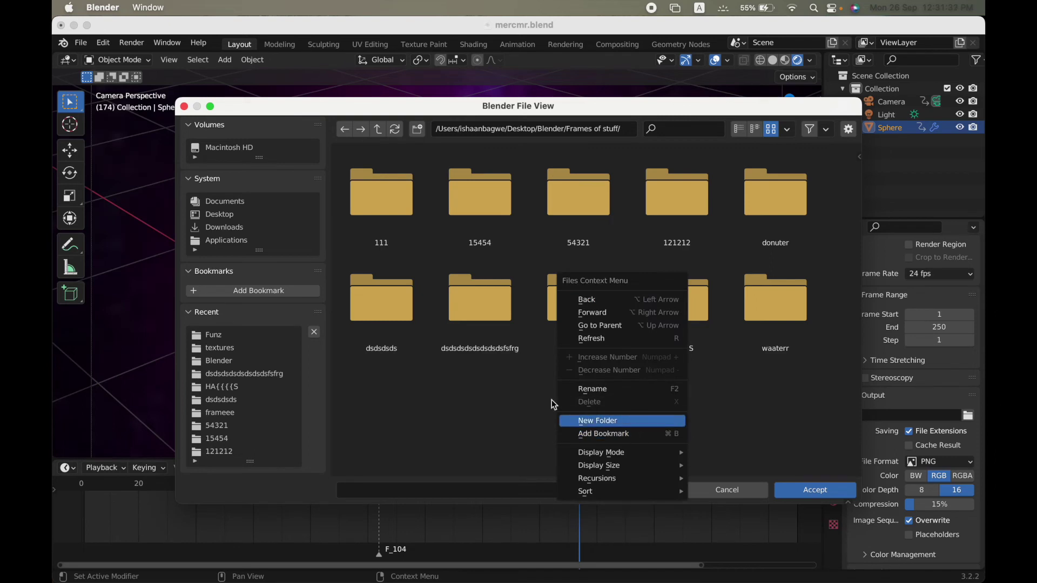
pyautogui.doubleClick(778, 301)
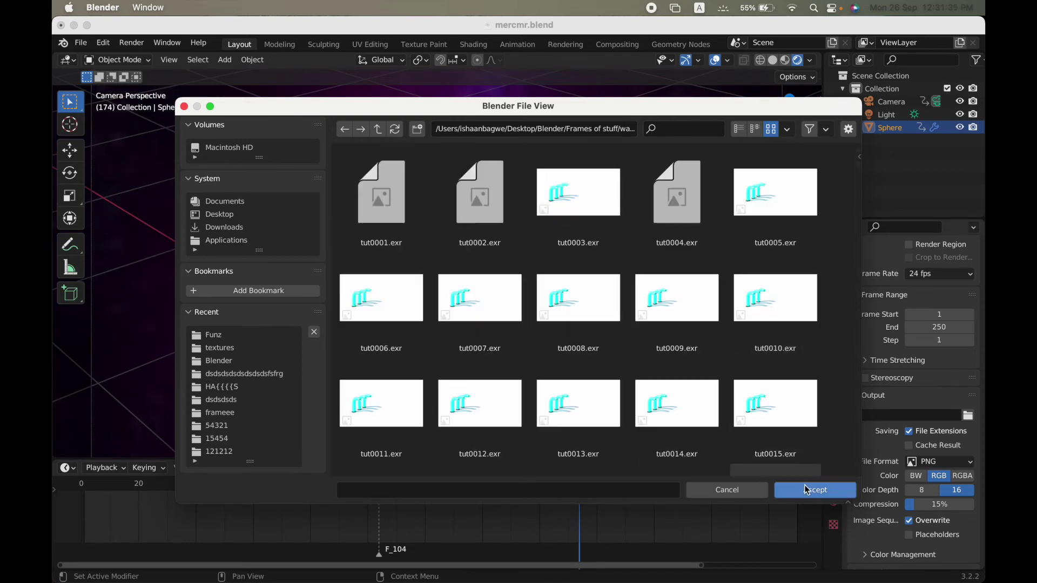
pyautogui.click(344, 129)
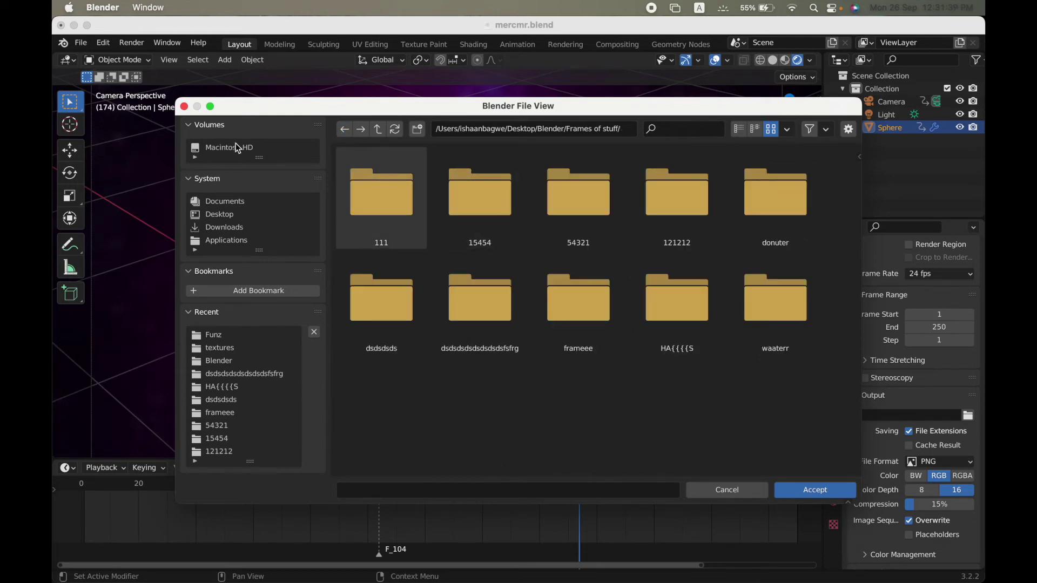
pyautogui.click(184, 107)
# - Set the render output file format to OpenEXR with RGB color
pyautogui.click(945, 462)
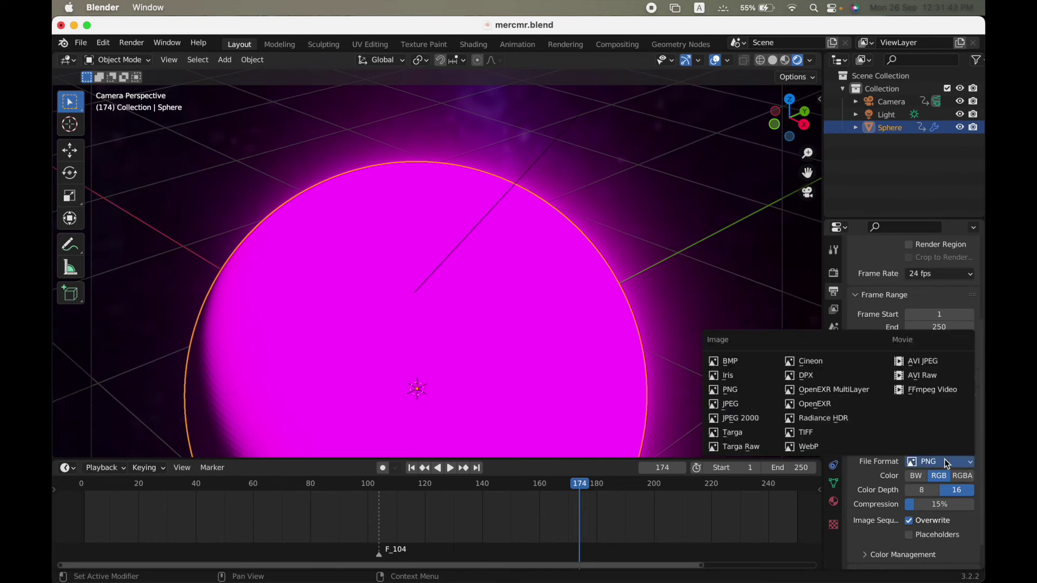
pyautogui.click(863, 404)
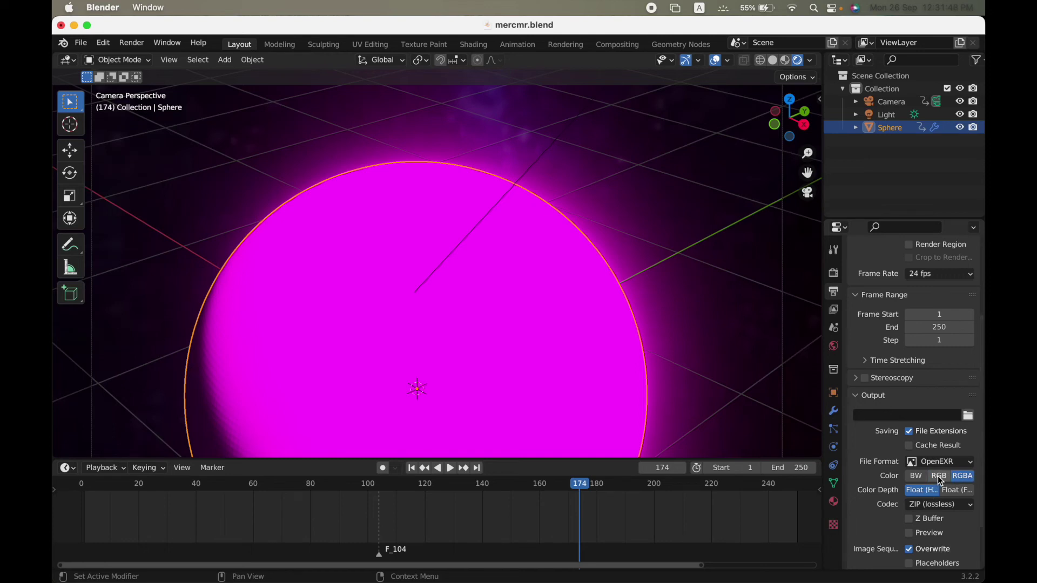
pyautogui.click(939, 476)
pyautogui.scroll(-4, 928, 490)
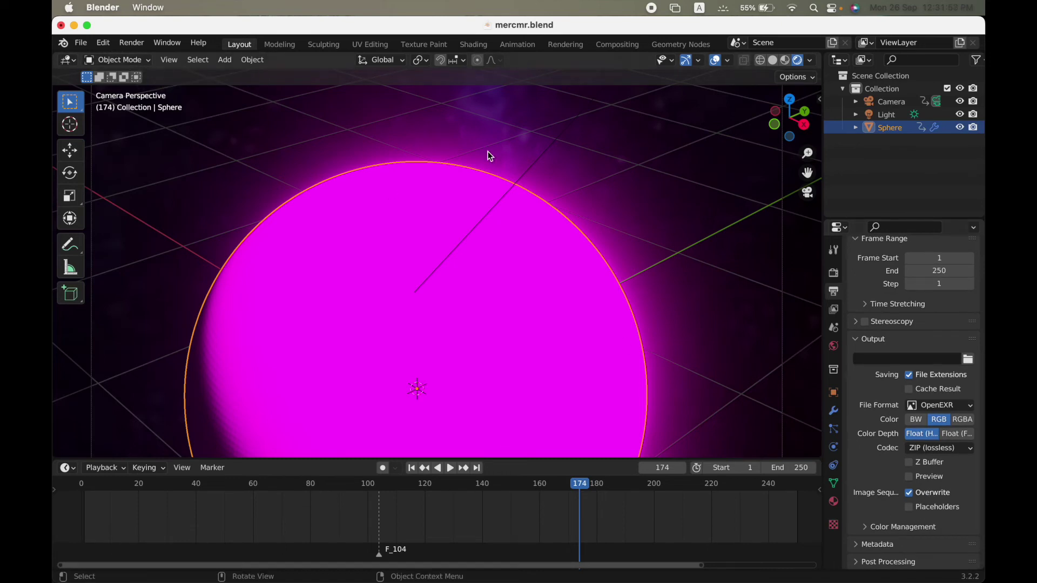
# - Close the mercmr.blend project without saving its changes
pyautogui.click(141, 45)
pyautogui.scroll(-5, 623, 283)
pyautogui.hscroll(10, 623, 283)
pyautogui.hscroll(2, 623, 283)
pyautogui.click(62, 26)
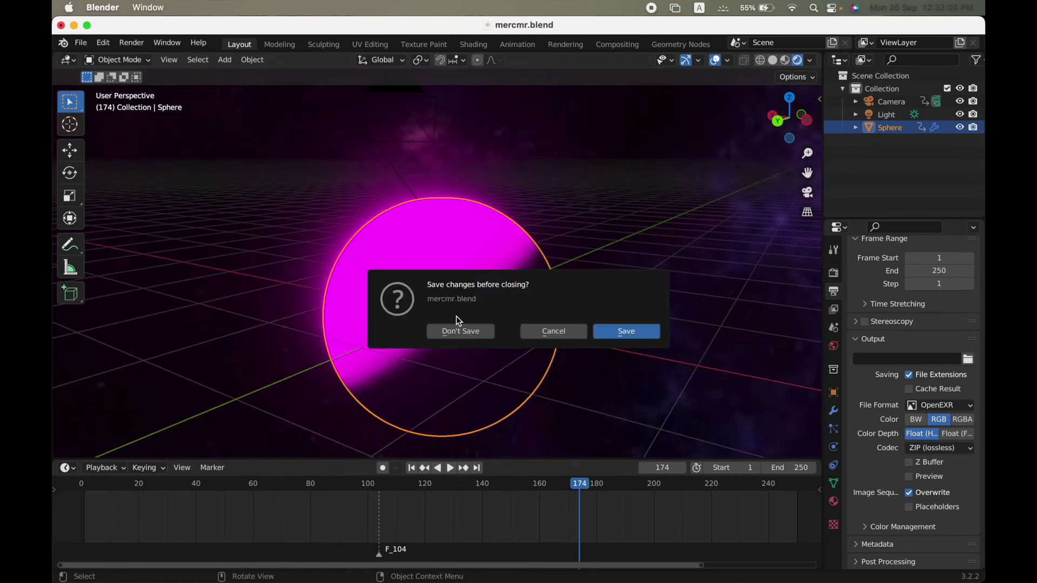
pyautogui.click(479, 333)
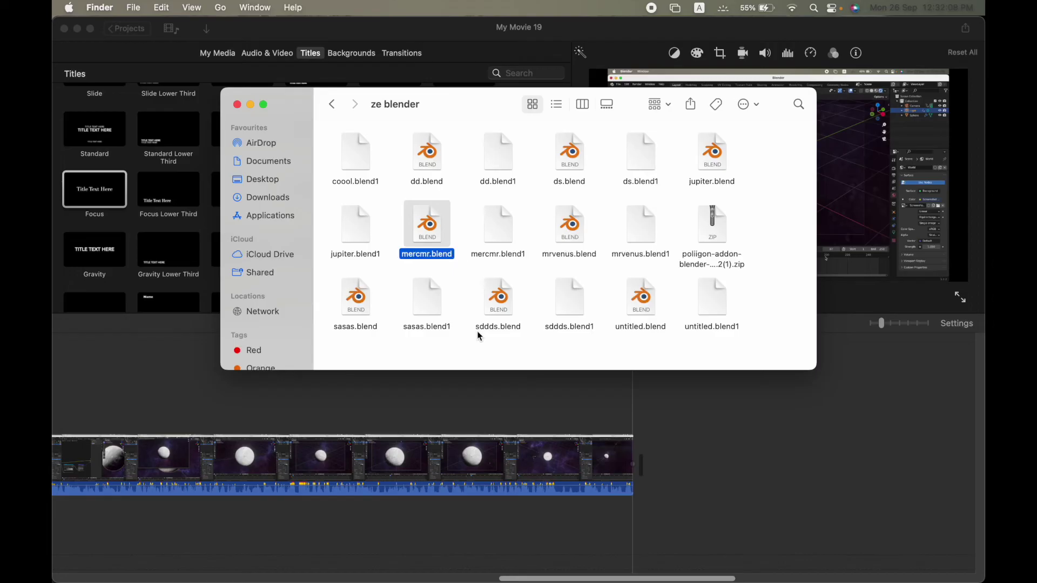
# - Launch Blender again and create a new Video Editing project
pyautogui.press('super+space')
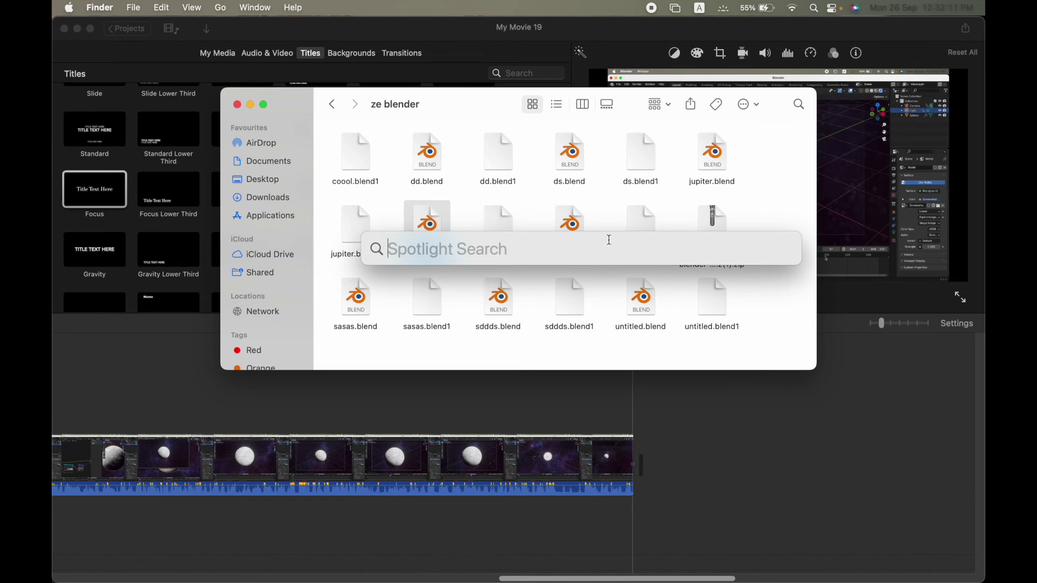
pyautogui.write('blender')
pyautogui.press('Return')
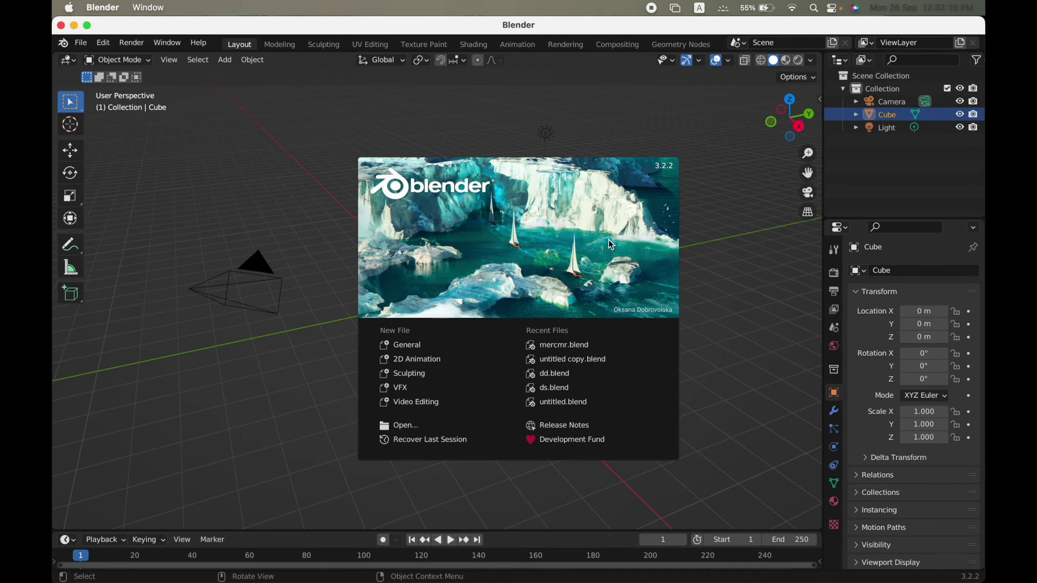
pyautogui.click(423, 404)
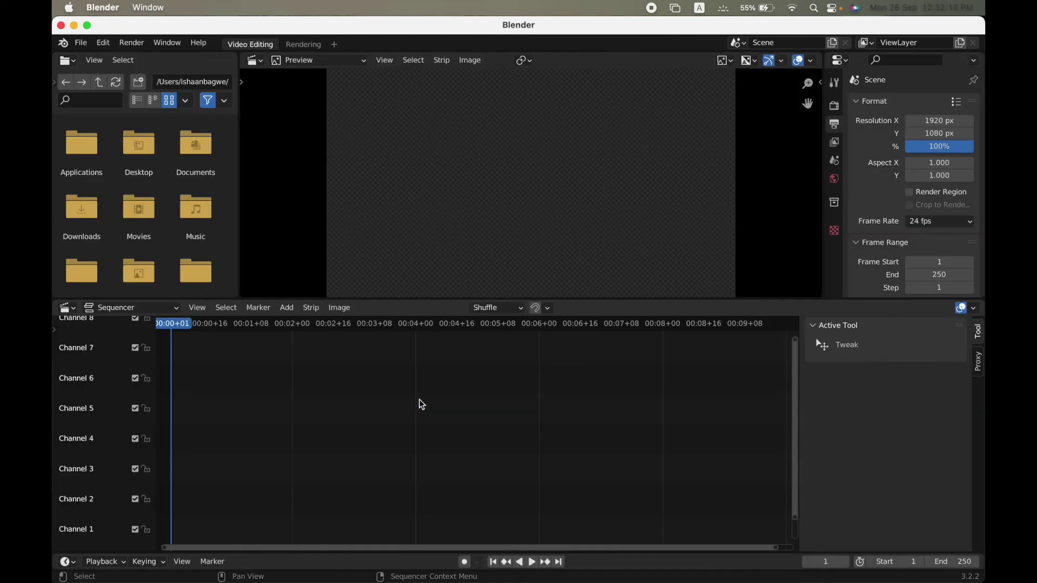
# - Start adding an image sequence strip and open the 54321 folder inside Blender/Frames of stuff
pyautogui.click(298, 314)
pyautogui.click(340, 392)
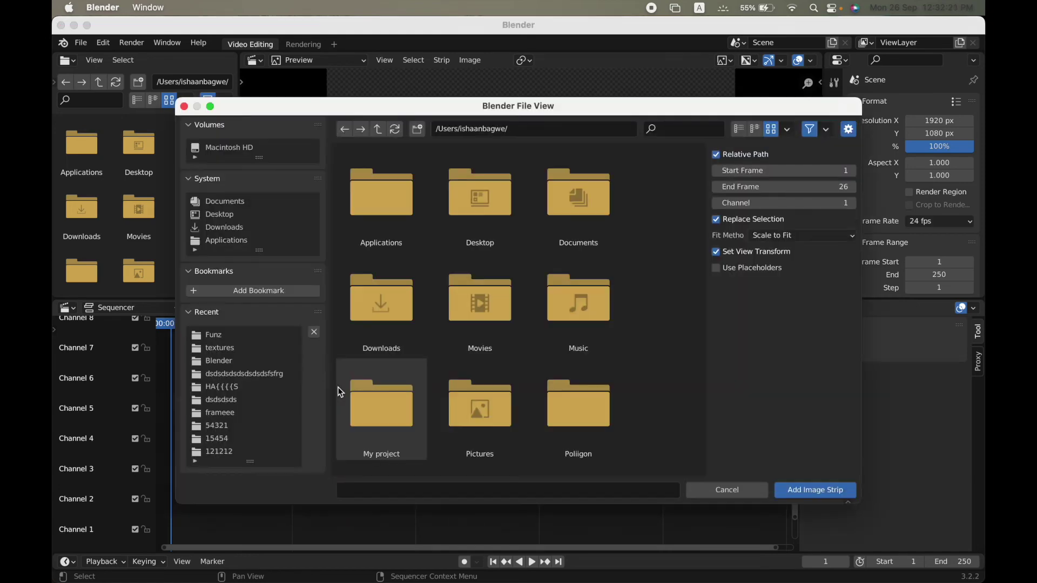
pyautogui.click(285, 349)
pyautogui.click(270, 361)
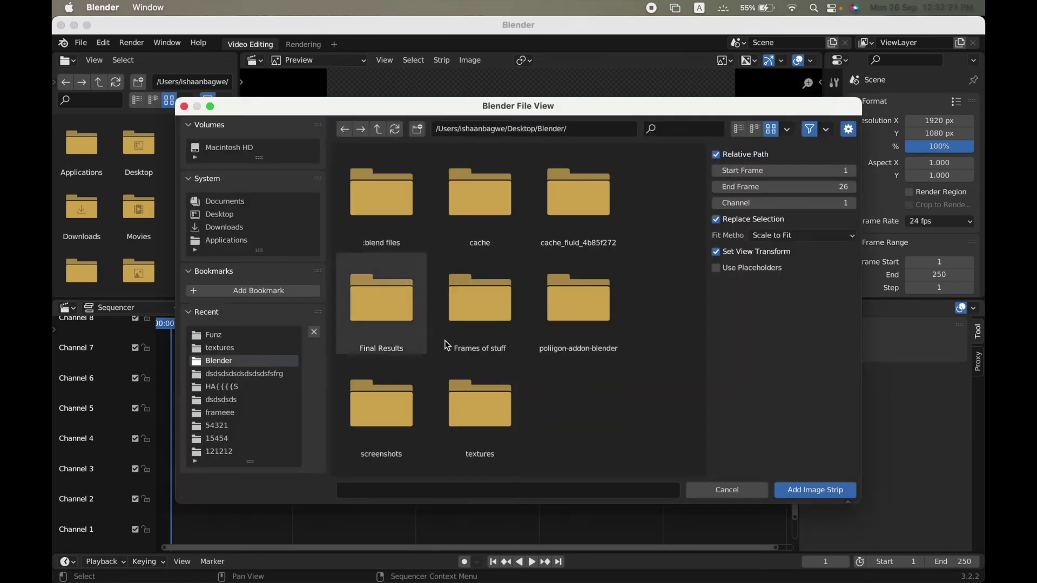
pyautogui.click(496, 300)
pyautogui.doubleClick(494, 300)
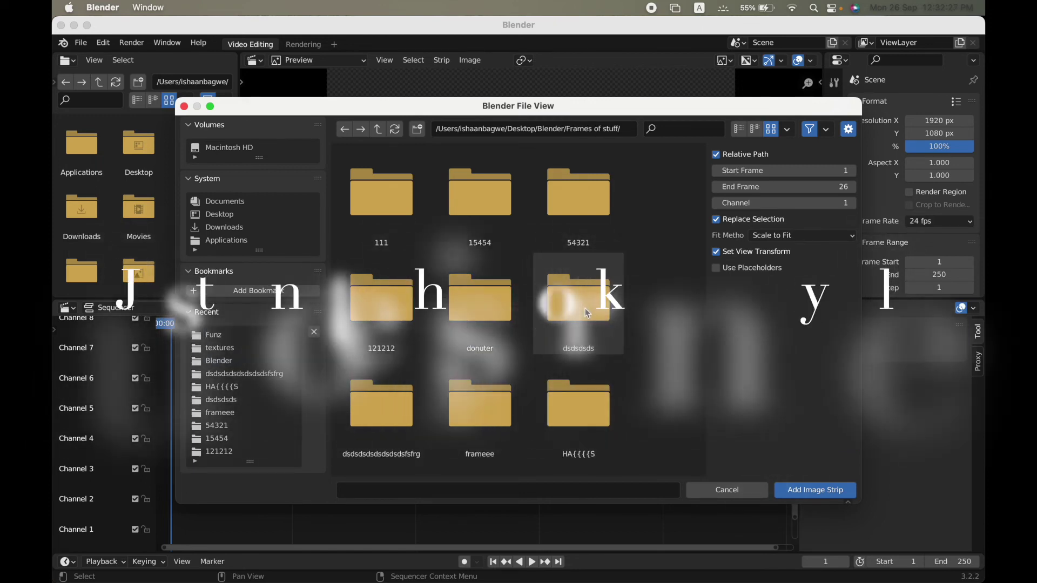
pyautogui.click(570, 300)
pyautogui.click(587, 212)
pyautogui.doubleClick(589, 212)
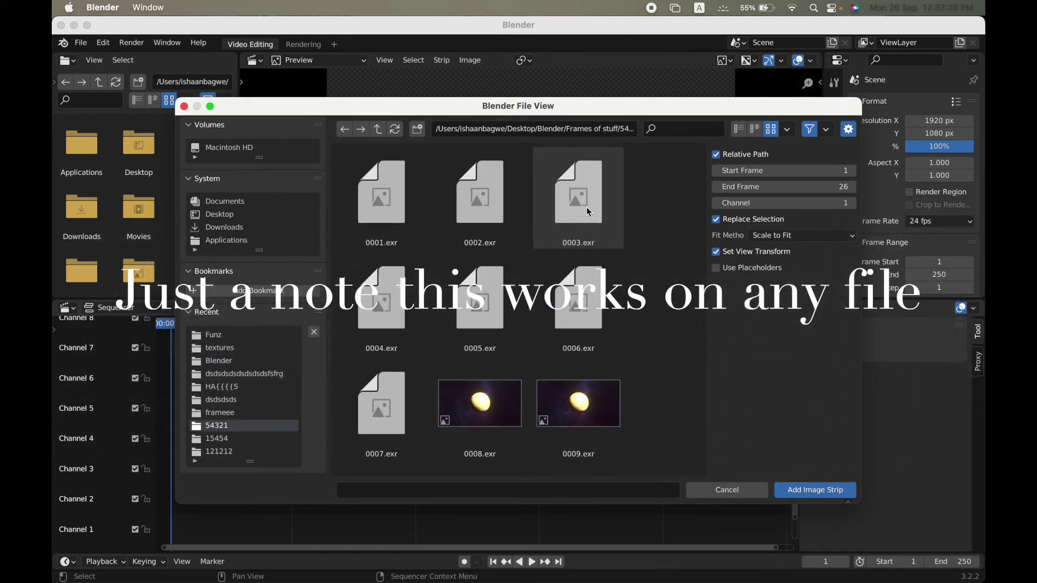
# - Select all rendered frames from 0001.exr to 0250.exr and add them as an image strip
pyautogui.click(403, 210)
pyautogui.hotkey('shift', 'Right')
pyautogui.hotkey('shift', 'Right')
pyautogui.hotkey('shift', 'Right')
pyautogui.hotkey('shift', 'Right')
pyautogui.hotkey('shift', 'Right')
pyautogui.hotkey('shift', 'Right')
pyautogui.hotkey('shift', 'Right')
pyautogui.hotkey('shift', 'Right')
pyautogui.hotkey('shift', 'Right')
pyautogui.hotkey('shift', 'Right')
pyautogui.hotkey('shift', 'Right')
pyautogui.hotkey('shift', 'Right')
pyautogui.hotkey('shift', 'Right')
pyautogui.hotkey('shift', 'Right')
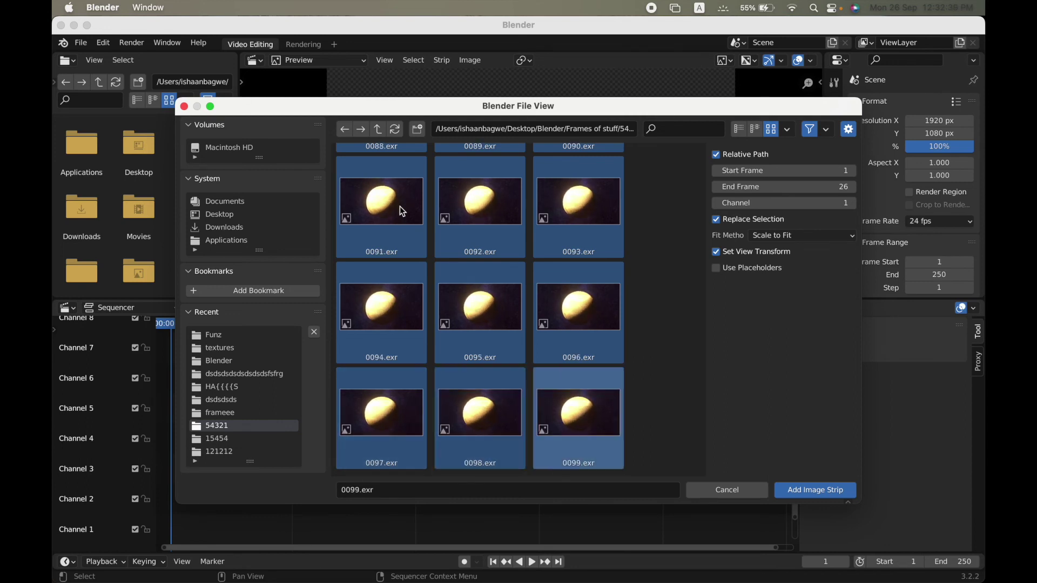
pyautogui.hotkey('shift', 'Right')
pyautogui.hotkey('shift', 'Right')
pyautogui.hotkey('shift', 'Right')
pyautogui.hotkey('shift', 'Right')
pyautogui.hotkey('shift', 'Right')
pyautogui.hotkey('shift', 'Right')
pyautogui.hotkey('shift', 'Right')
pyautogui.hotkey('shift', 'Right')
pyautogui.hotkey('shift', 'Right')
pyautogui.hotkey('shift', 'Right')
pyautogui.hotkey('shift', 'Right')
pyautogui.hotkey('shift', 'Right')
pyautogui.hotkey('shift', 'Right')
pyautogui.hotkey('shift', 'Right')
pyautogui.hotkey('shift', 'Right')
pyautogui.hotkey('shift', 'Right')
pyautogui.hotkey('shift', 'Right')
pyautogui.hotkey('shift', 'Right')
pyautogui.hotkey('shift', 'Right')
pyautogui.hotkey('shift', 'Right')
pyautogui.hotkey('shift', 'Right')
pyautogui.hotkey('shift', 'Right')
pyautogui.hotkey('shift', 'Right')
pyautogui.hotkey('shift', 'Right')
pyautogui.hotkey('shift', 'Right')
pyautogui.hotkey('shift', 'Right')
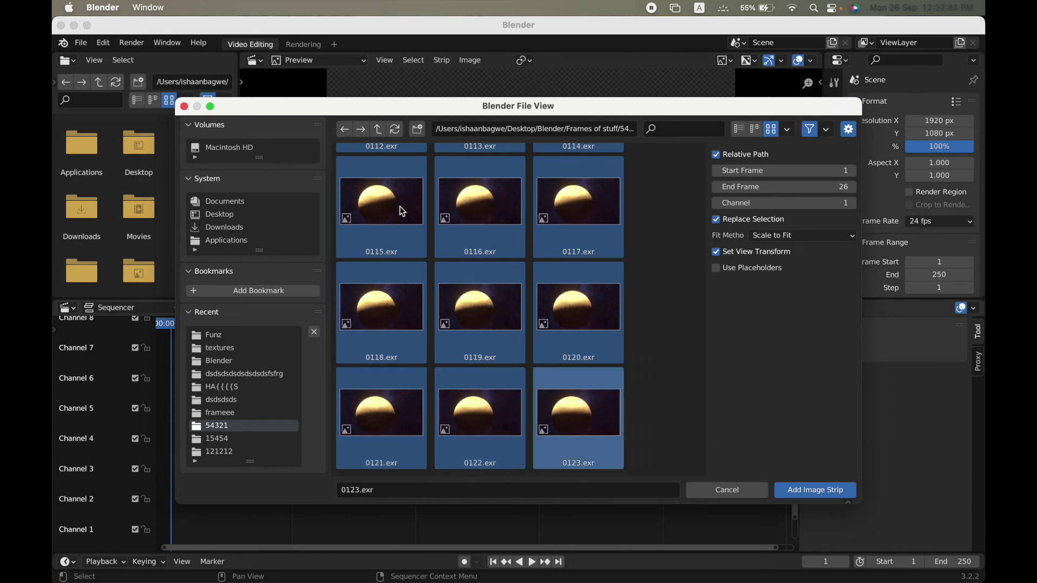
pyautogui.hotkey('shift', 'Right')
pyautogui.hotkey('shift', 'Right')
pyautogui.hotkey('shift', 'Right')
pyautogui.hotkey('shift', 'Right')
pyautogui.hotkey('shift', 'Right')
pyautogui.hotkey('shift', 'Right')
pyautogui.hotkey('shift', 'Right')
pyautogui.hotkey('shift', 'Right')
pyautogui.hotkey('shift', 'Right')
pyautogui.hotkey('shift', 'Right')
pyautogui.hotkey('shift', 'Right')
pyautogui.hotkey('shift', 'Right')
pyautogui.hotkey('shift', 'Right')
pyautogui.hotkey('shift', 'Right')
pyautogui.hotkey('shift', 'Right')
pyautogui.hotkey('shift', 'Right')
pyautogui.hotkey('shift', 'Right')
pyautogui.hotkey('shift', 'Right')
pyautogui.hotkey('shift', 'Right')
pyautogui.hotkey('shift', 'Right')
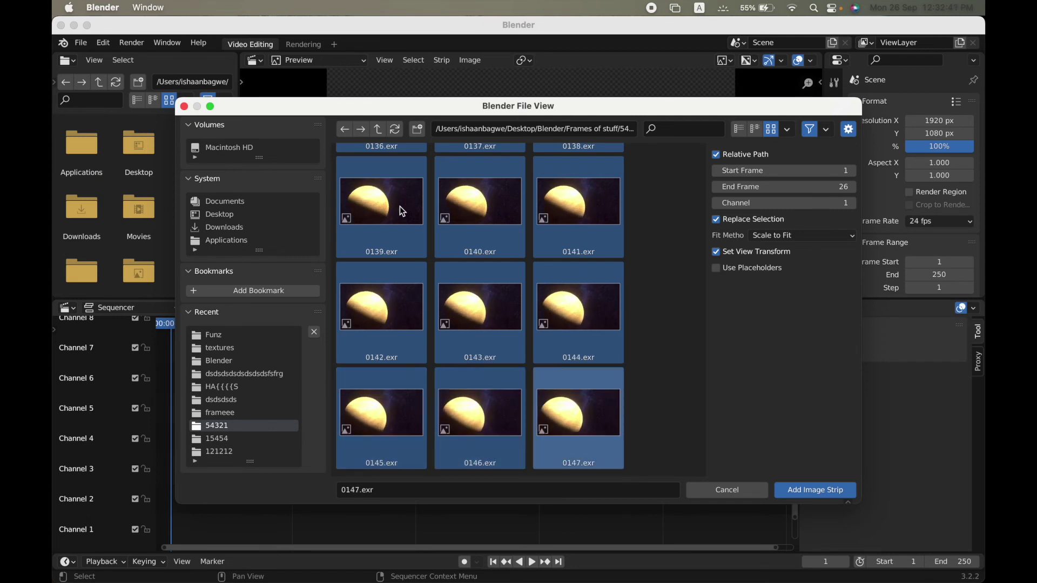
pyautogui.hotkey('shift', 'Right')
pyautogui.hotkey('shift', 'Right')
pyautogui.hotkey('shift', 'Right')
pyautogui.hotkey('shift', 'Right')
pyautogui.hotkey('shift', 'Right')
pyautogui.hotkey('shift', 'Right')
pyautogui.hotkey('shift', 'Right')
pyautogui.hotkey('shift', 'Right')
pyautogui.hotkey('shift', 'Right')
pyautogui.hotkey('shift', 'Right')
pyautogui.hotkey('shift', 'Right')
pyautogui.hotkey('shift', 'Right')
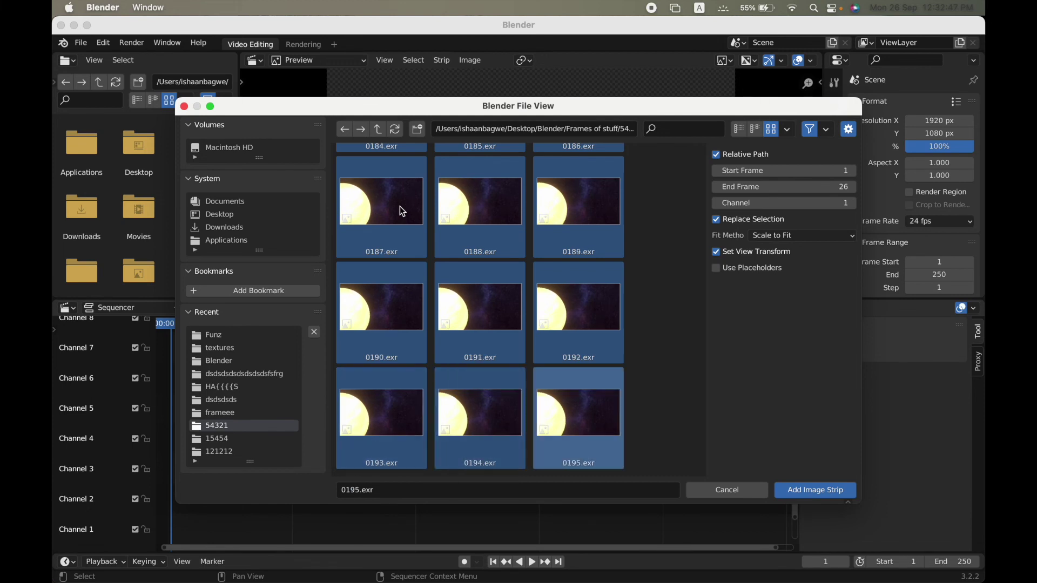
pyautogui.hotkey('shift', 'Right')
pyautogui.hotkey('shift', 'Right')
pyautogui.hotkey('shift', 'Right')
pyautogui.hotkey('shift', 'Right')
pyautogui.hotkey('shift', 'Right')
pyautogui.hotkey('shift', 'Right')
pyautogui.hotkey('shift', 'Right')
pyautogui.hotkey('shift', 'Right')
pyautogui.hotkey('shift', 'Right')
pyautogui.hotkey('shift', 'Right')
pyautogui.hotkey('shift', 'Right')
pyautogui.hotkey('shift', 'Right')
pyautogui.hotkey('shift', 'Right')
pyautogui.hotkey('shift', 'Right')
pyautogui.hotkey('shift', 'Right')
pyautogui.hotkey('shift', 'Right')
pyautogui.hotkey('shift', 'Right')
pyautogui.hotkey('shift', 'Right')
pyautogui.hotkey('shift', 'Right')
pyautogui.hotkey('shift', 'Right')
pyautogui.hotkey('shift', 'Right')
pyautogui.hotkey('shift', 'Right')
pyautogui.hotkey('shift', 'Right')
pyautogui.hotkey('shift', 'Right')
pyautogui.hotkey('shift', 'Right')
pyautogui.hotkey('shift', 'Right')
pyautogui.hotkey('shift', 'Right')
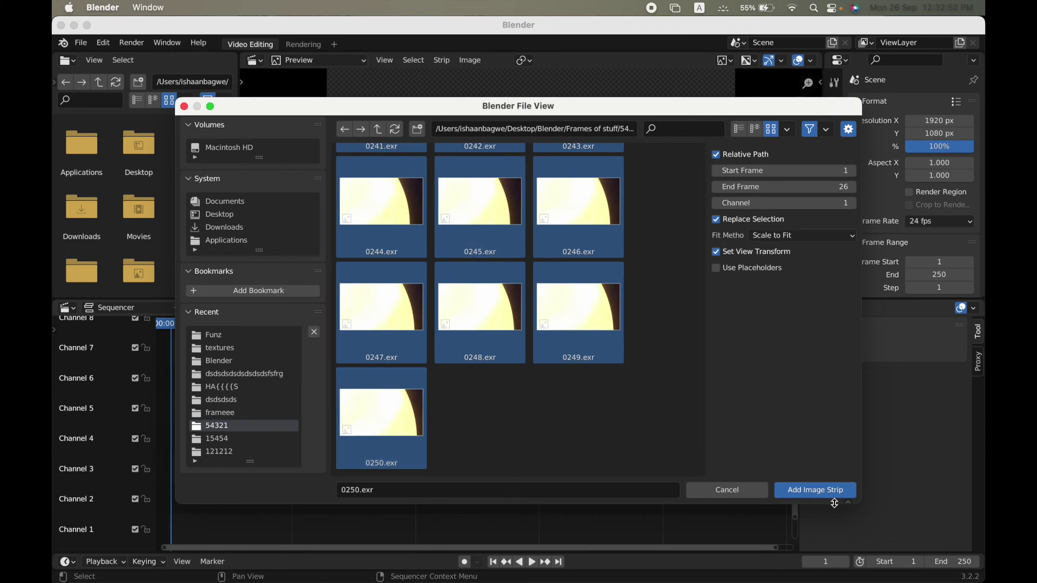
pyautogui.click(834, 490)
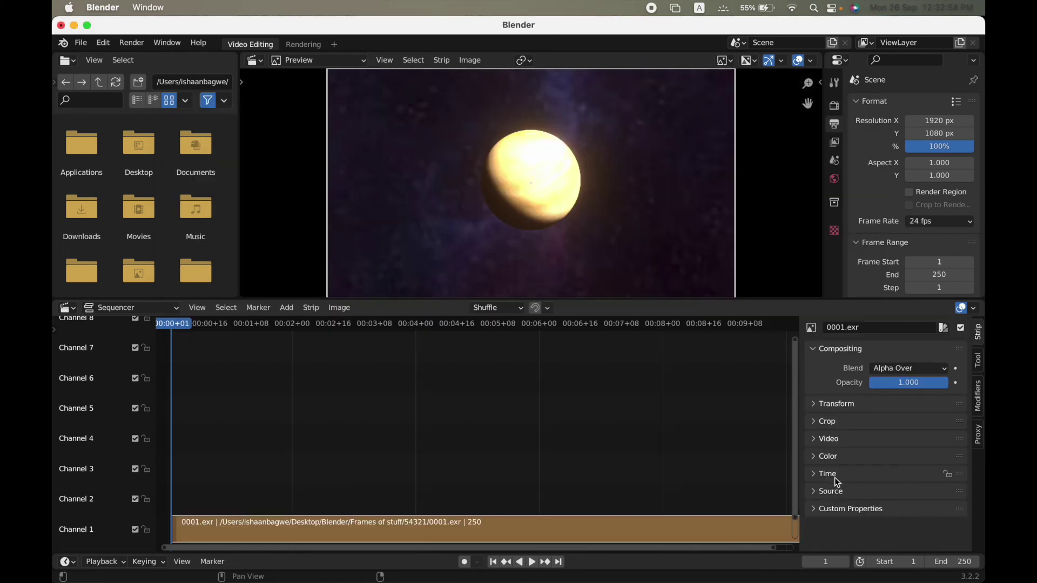
# - In the scene's color management, set the view transform to Filmic and the look to High Contrast
pyautogui.click(834, 109)
pyautogui.scroll(-8, 913, 249)
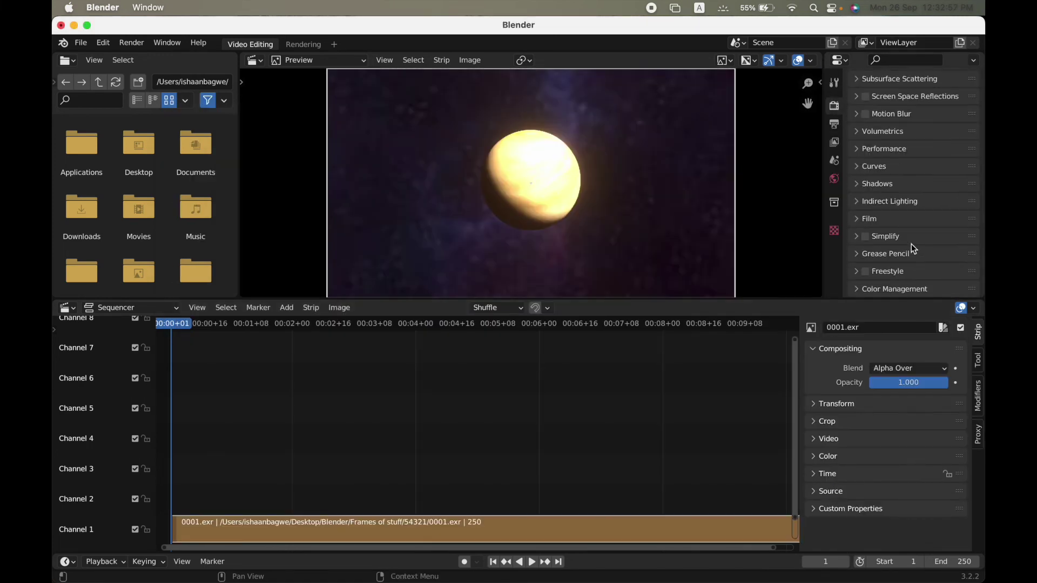
pyautogui.scroll(-5, 868, 294)
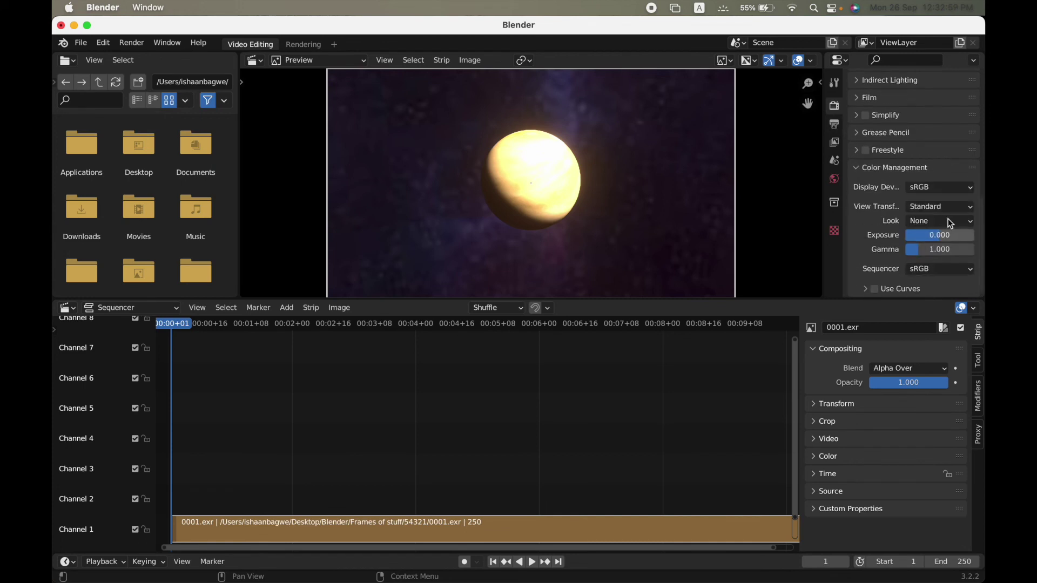
pyautogui.click(945, 206)
pyautogui.click(940, 237)
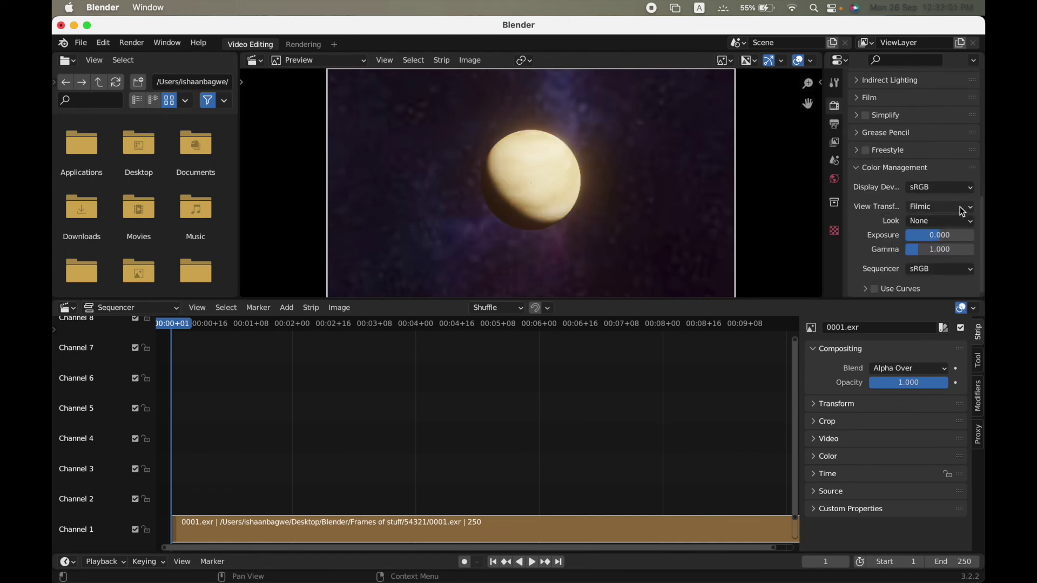
pyautogui.click(945, 222)
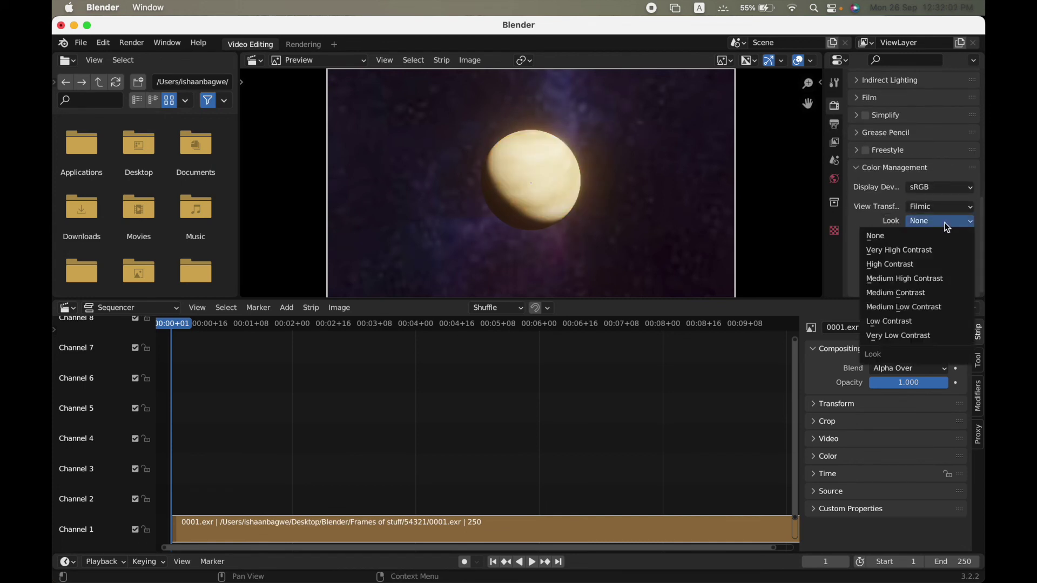
pyautogui.click(923, 265)
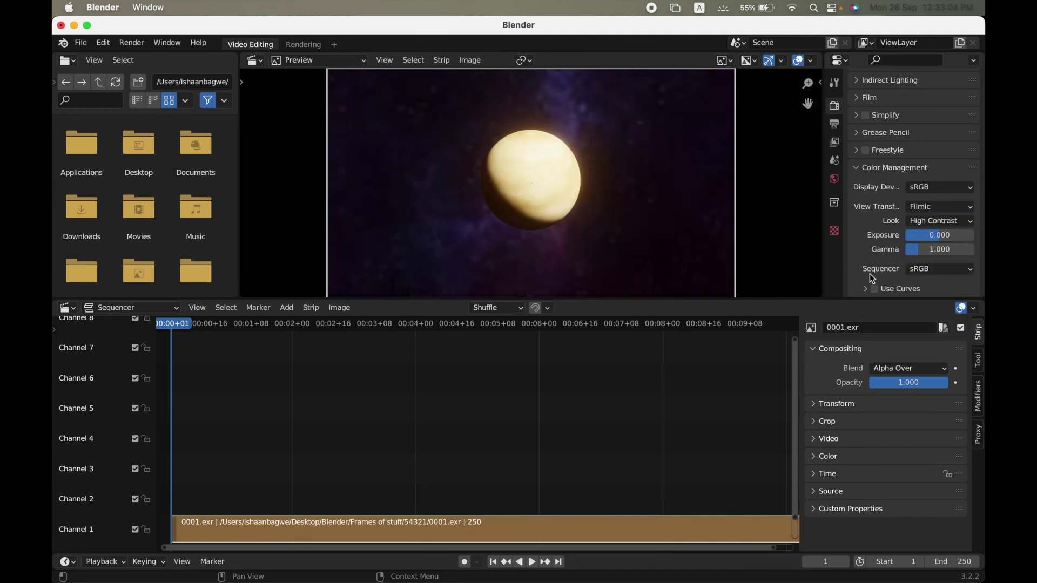
# - Play the image sequence, restart it from the beginning, and bring up the scene's output settings
pyautogui.click(533, 563)
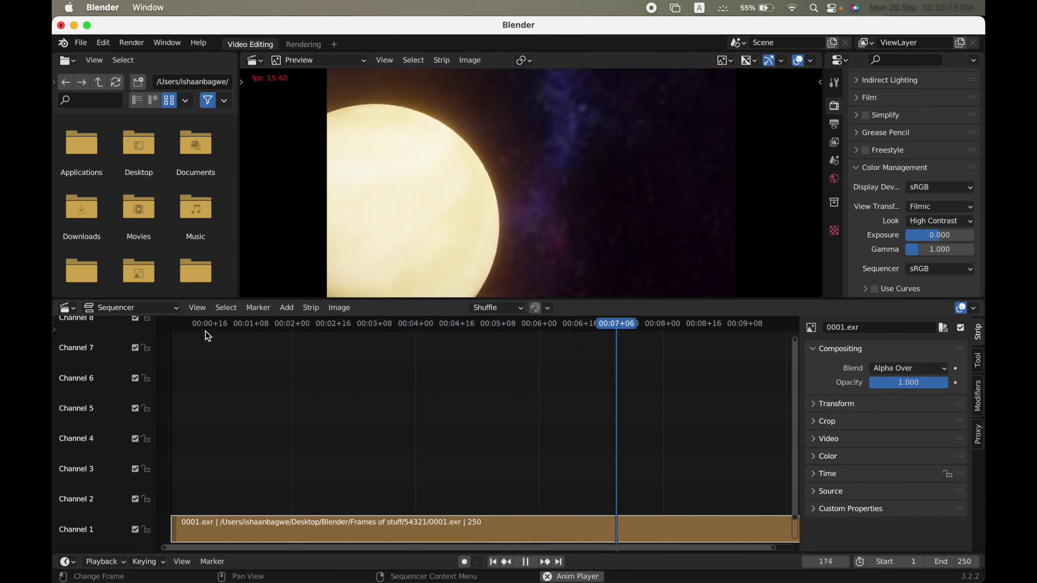
pyautogui.click(168, 324)
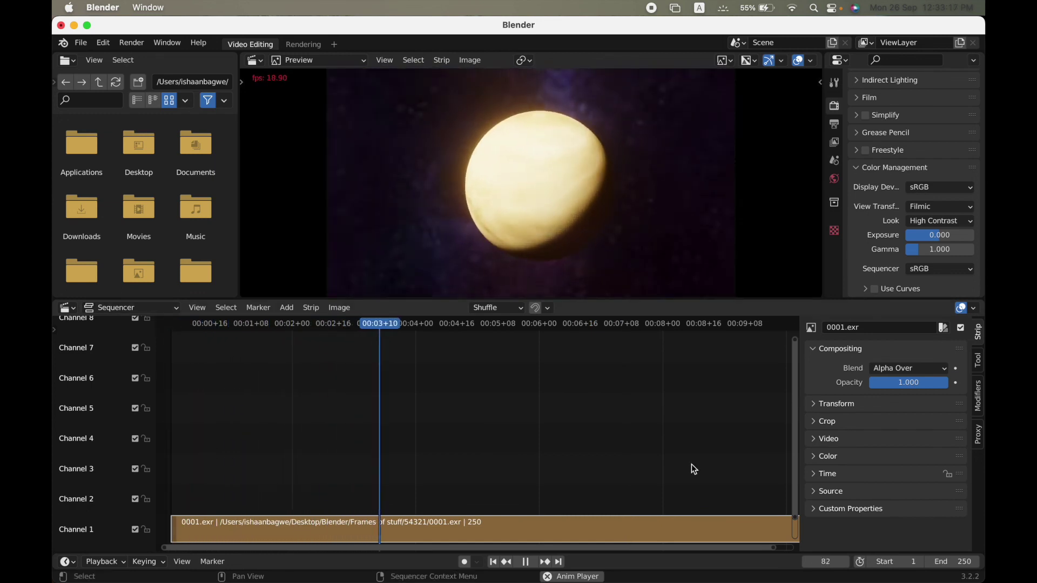
pyautogui.click(835, 128)
pyautogui.press('space')
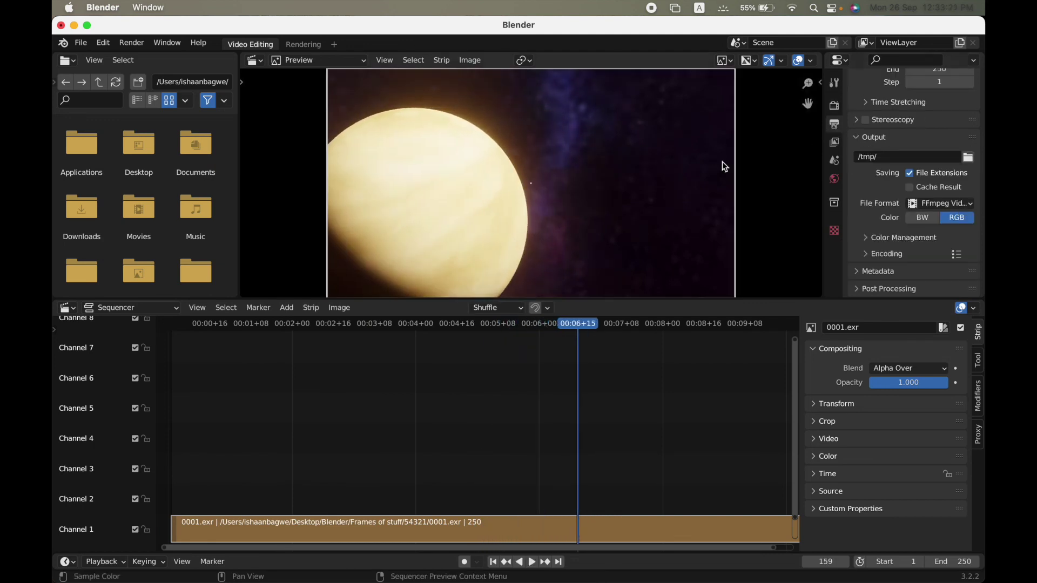
pyautogui.press('space')
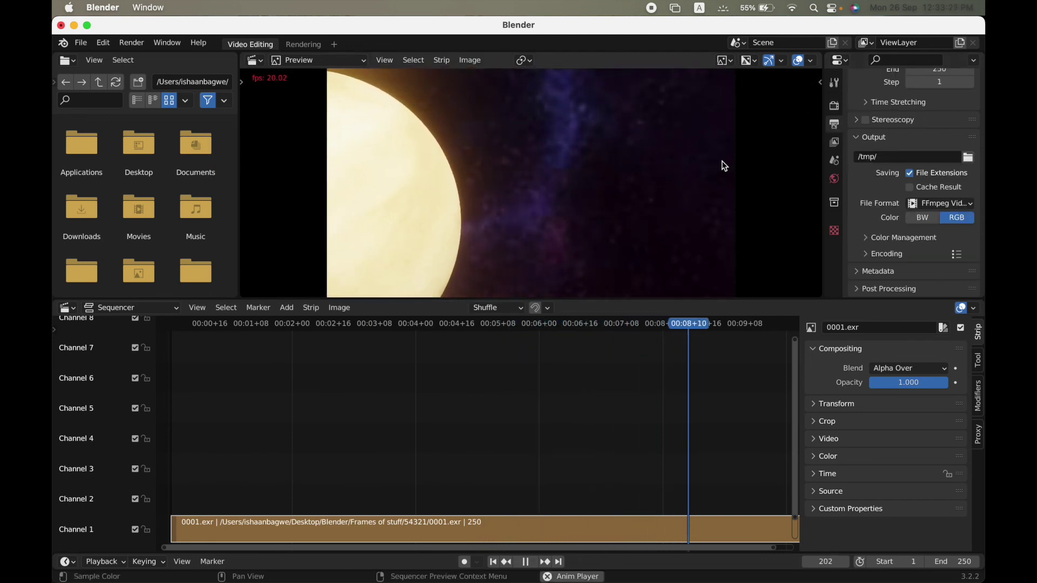
pyautogui.press('space')
# - Check the output folder location without changing it, and replay the image sequence from the start
pyautogui.click(968, 159)
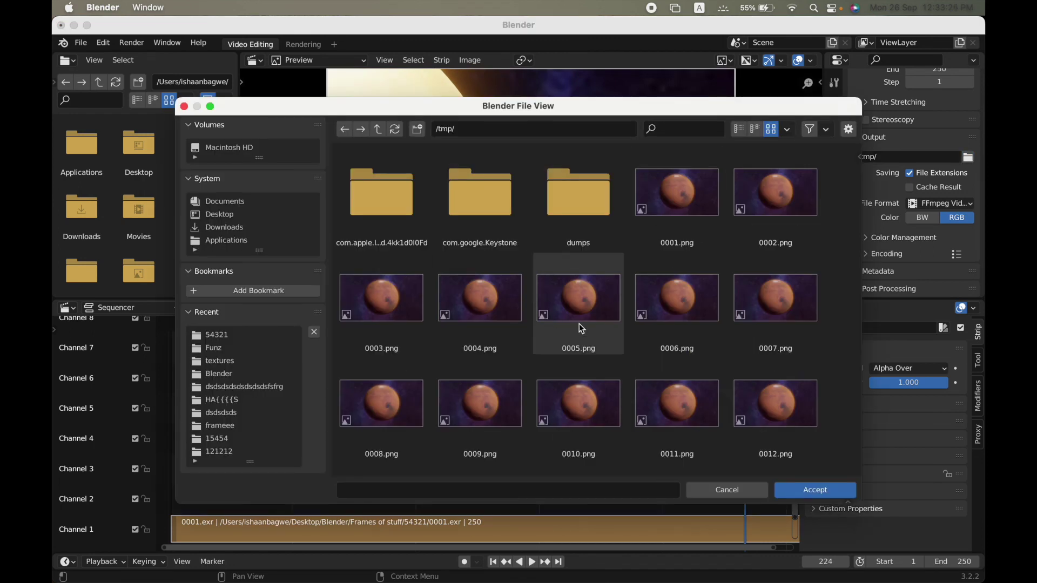
pyautogui.click(708, 491)
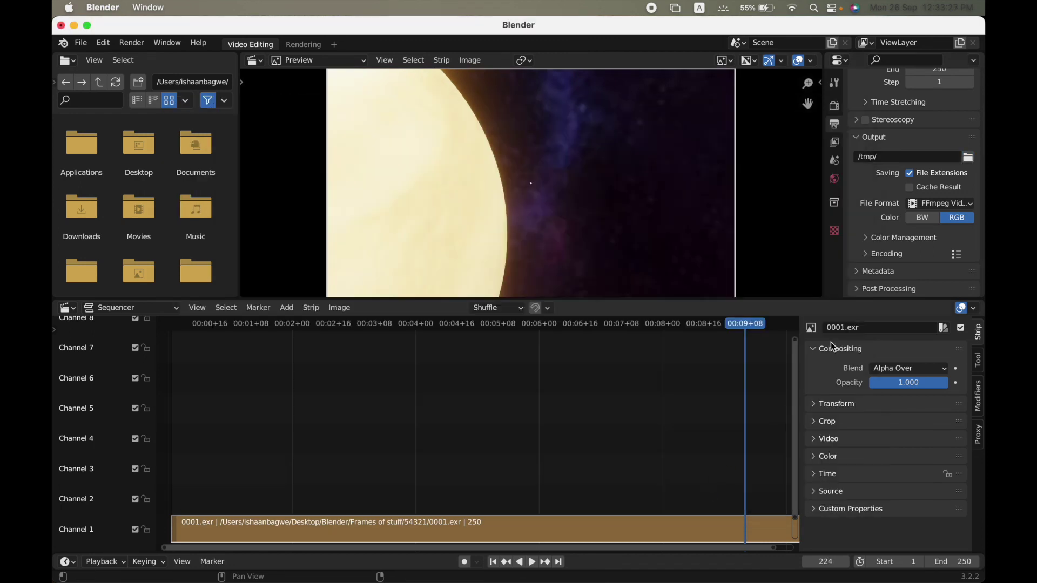
pyautogui.hotkey('shift', 'Left')
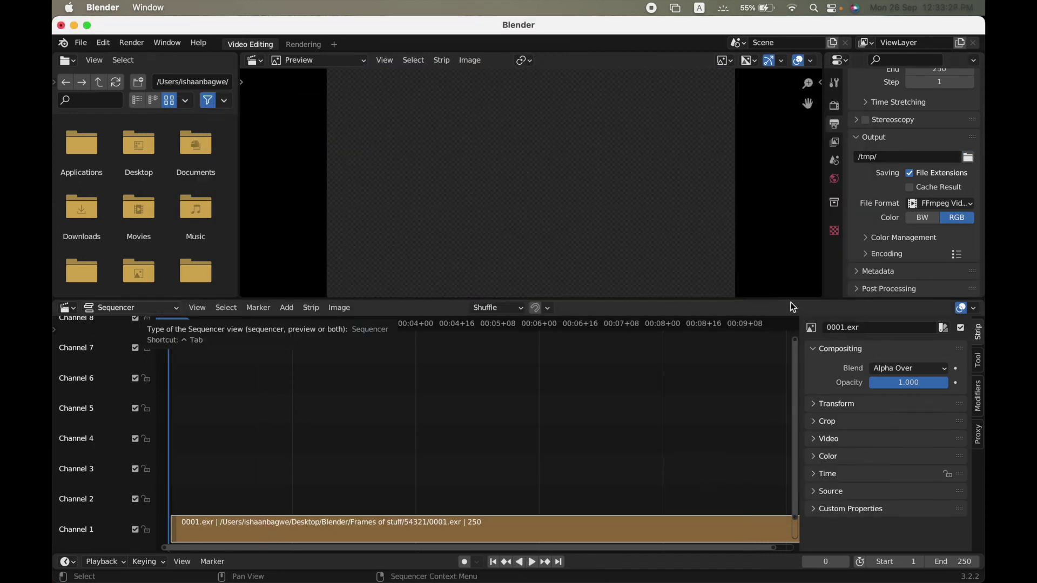
pyautogui.press('space')
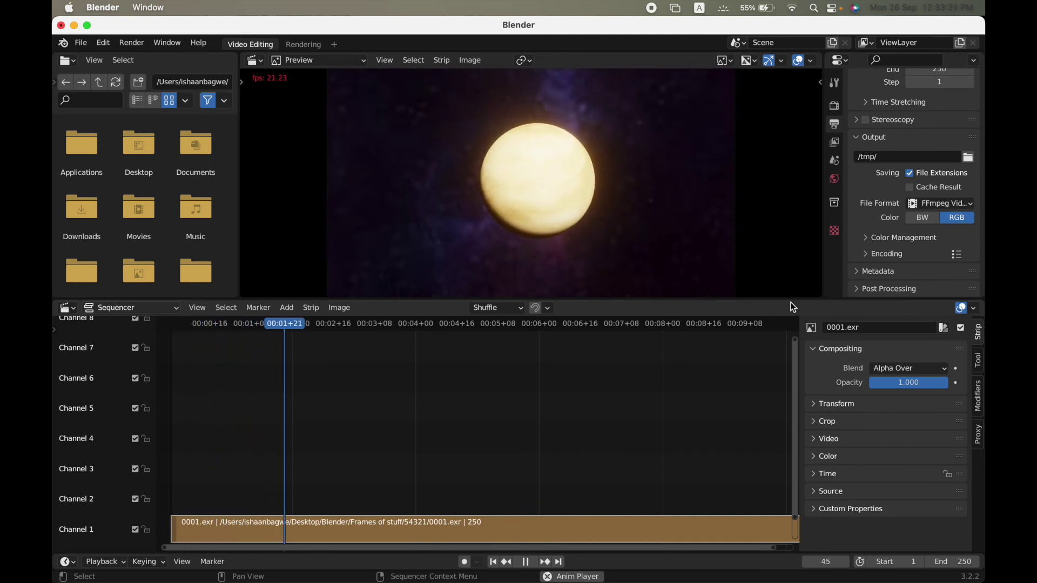